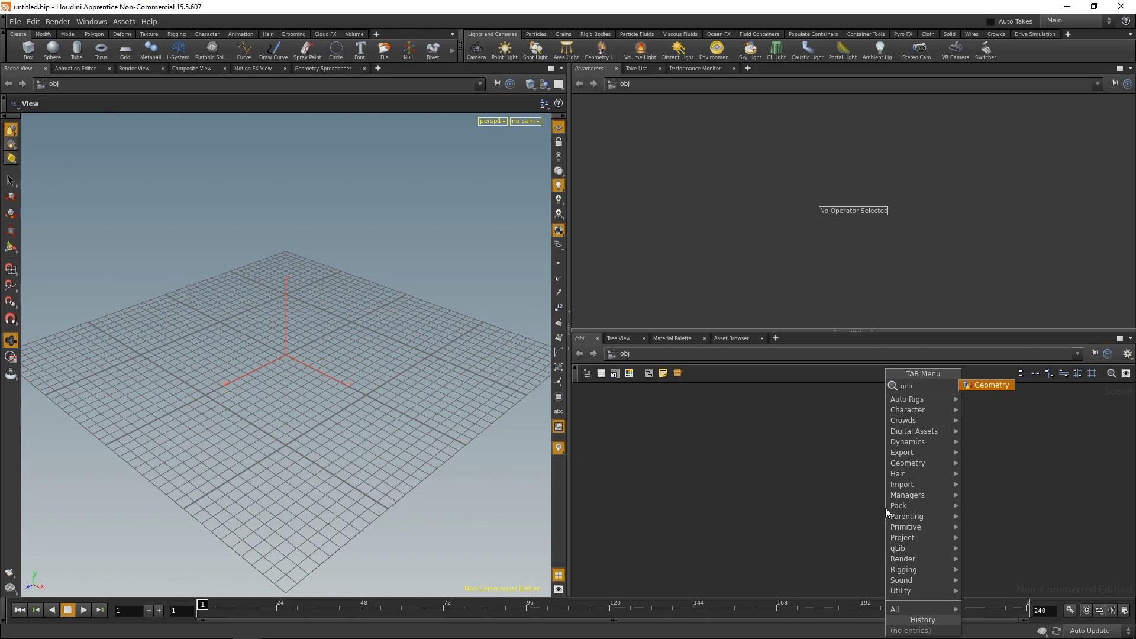
# Create a Geometry object and delete the default file node inside it
pyautogui.press('Return')
pyautogui.doubleClick(885, 508)
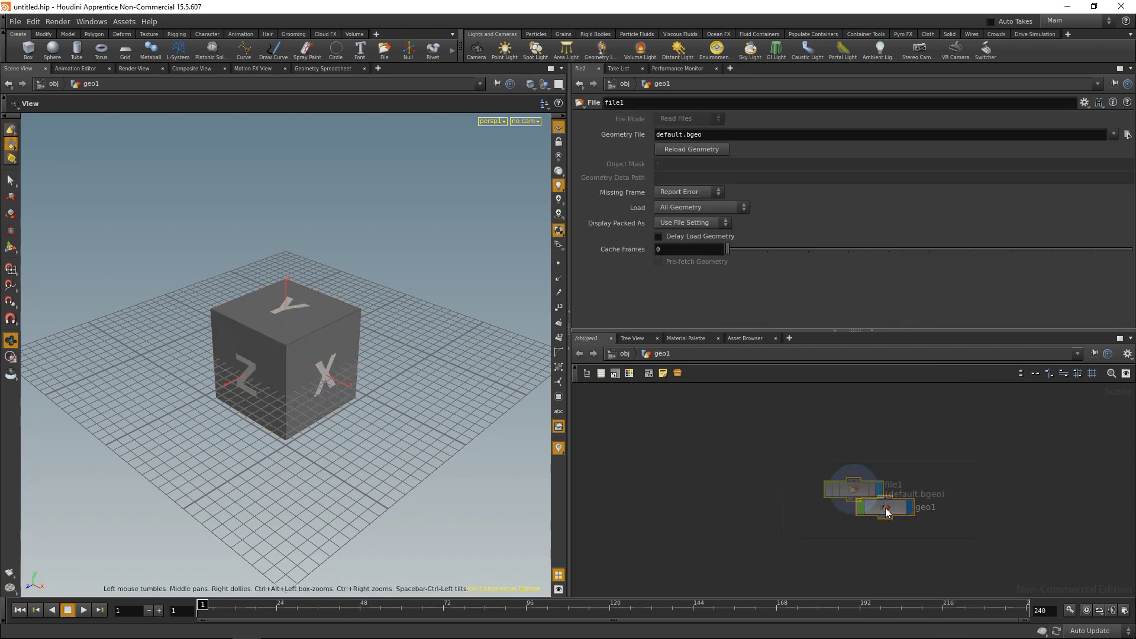
pyautogui.press('Delete')
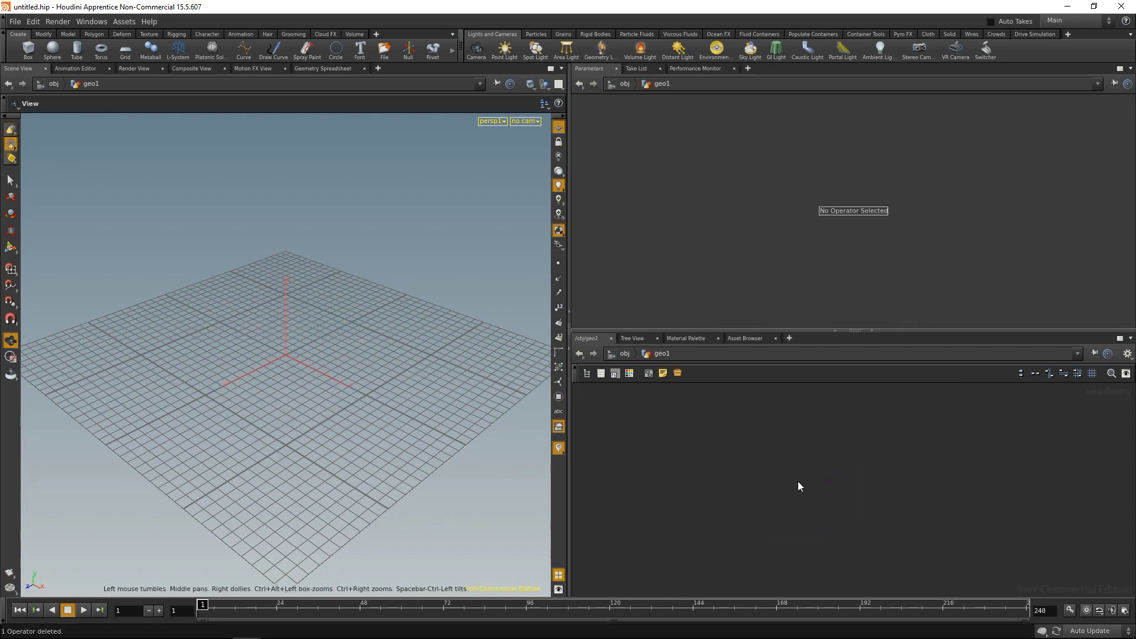
# Add a Sphere node inside the geometry network
pyautogui.press('Tab')
pyautogui.write('spg')
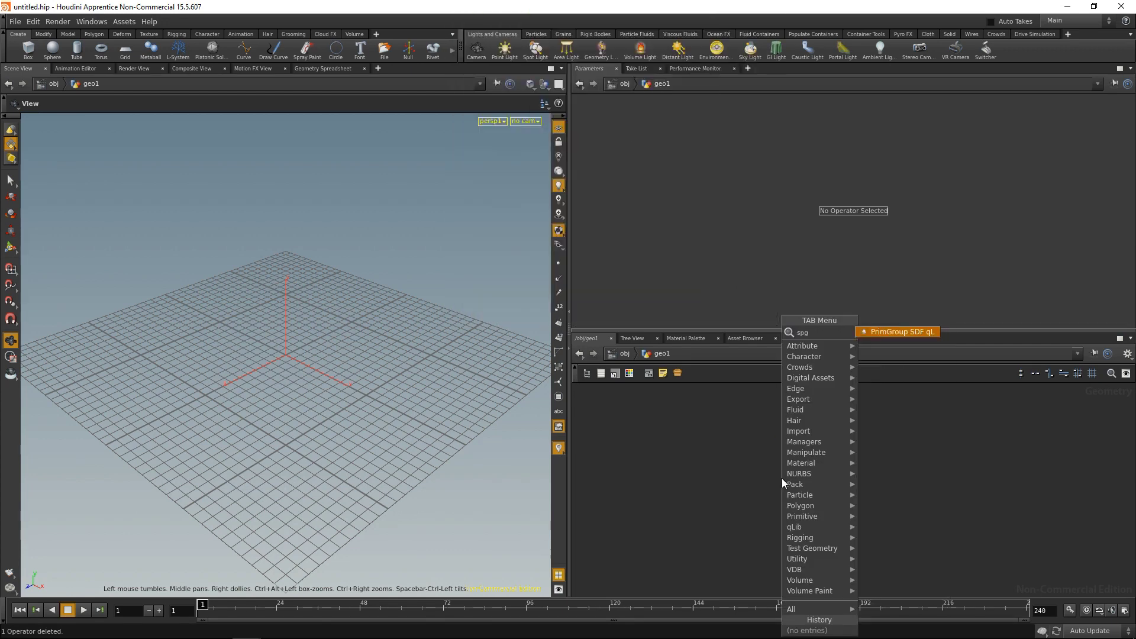
pyautogui.press('BackSpace')
pyautogui.write('h')
pyautogui.press('Return')
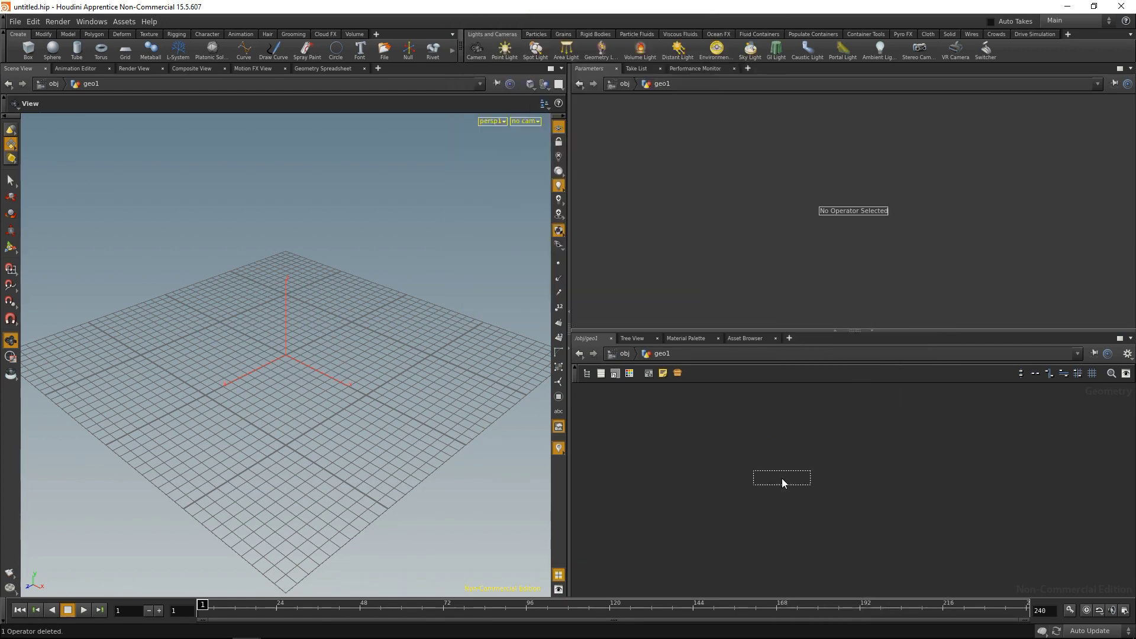
pyautogui.click(782, 478)
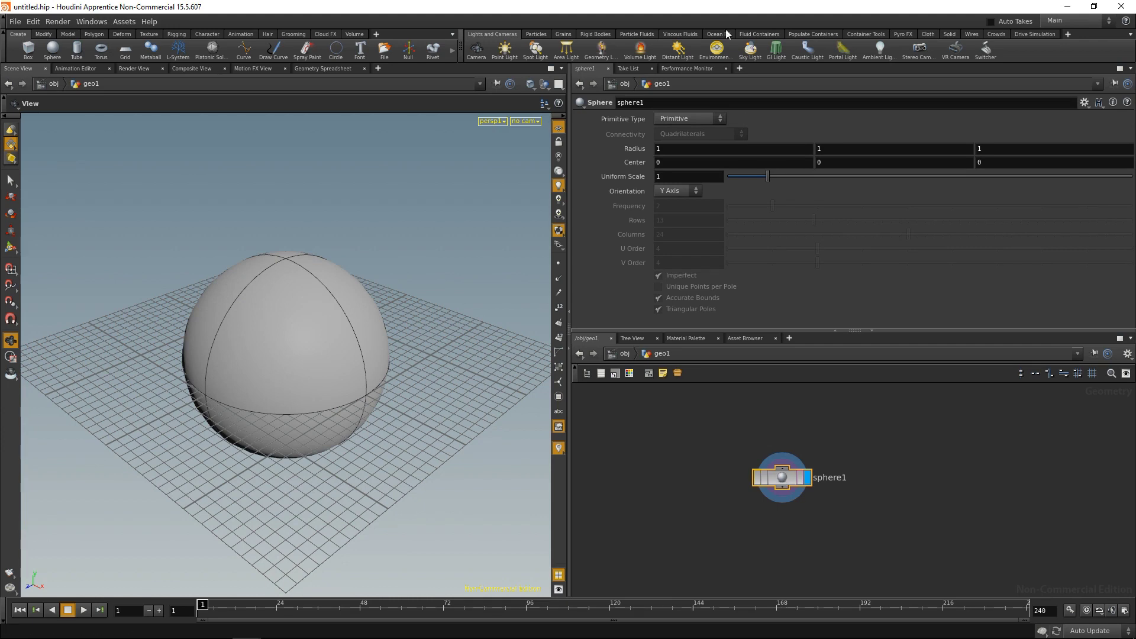
# Set the sphere's primitive type to Polygon and its frequency to 24
pyautogui.click(698, 119)
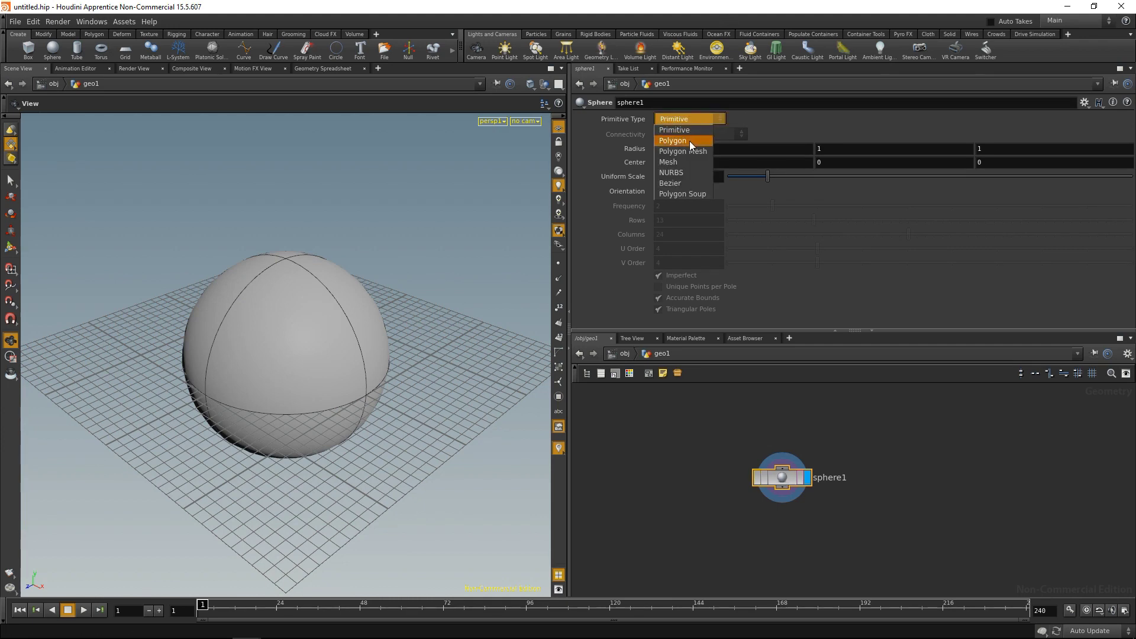
pyautogui.click(690, 141)
pyautogui.click(682, 203)
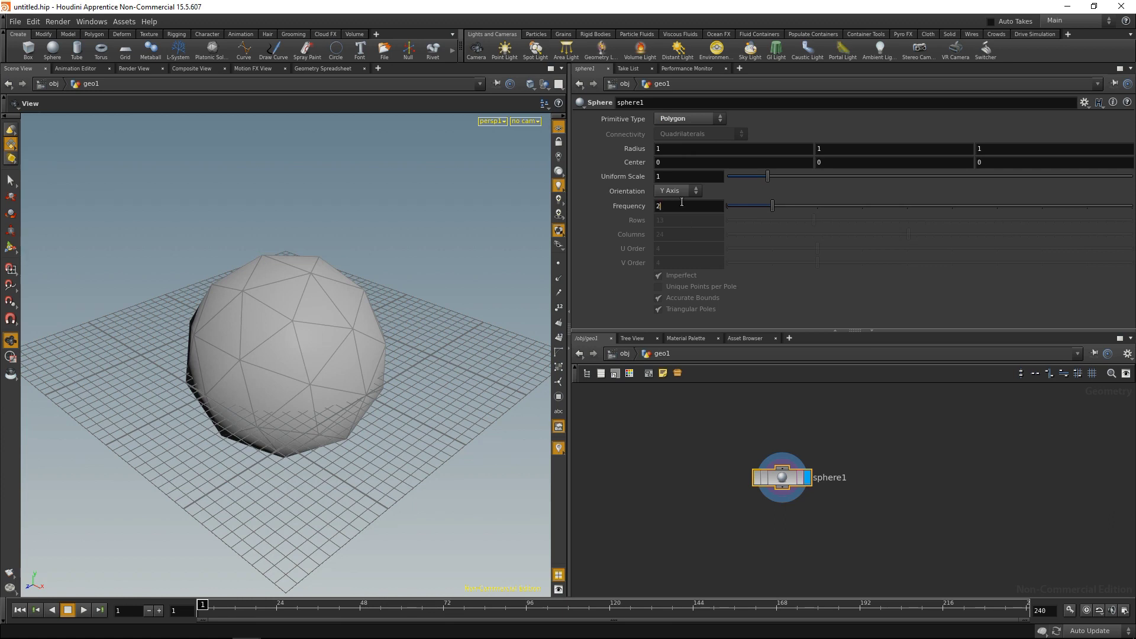
pyautogui.write('4')
pyautogui.press('Return')
# Add a Mountain node wired below the sphere and display its result
pyautogui.press('Tab')
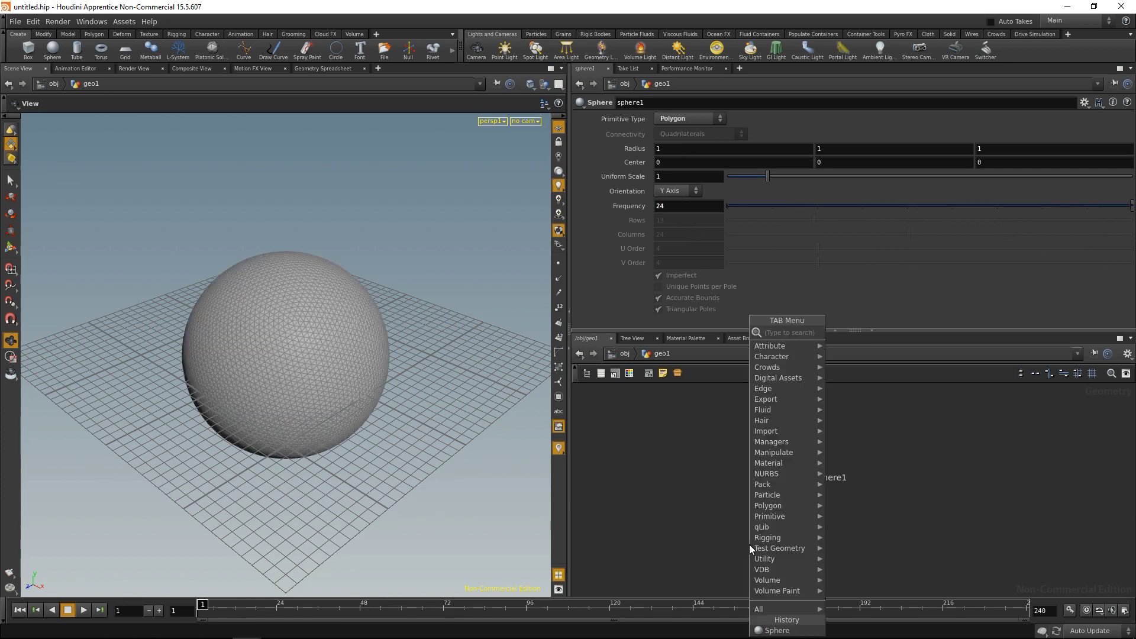
pyautogui.write('mou')
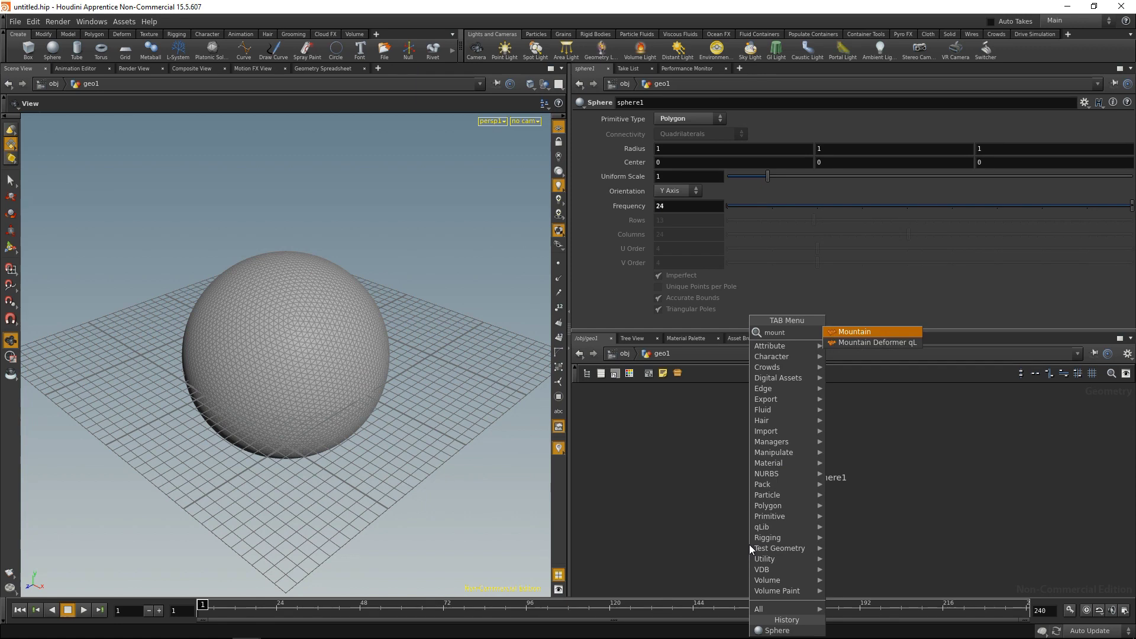
pyautogui.write('nt')
pyautogui.press('Return')
pyautogui.click(749, 544)
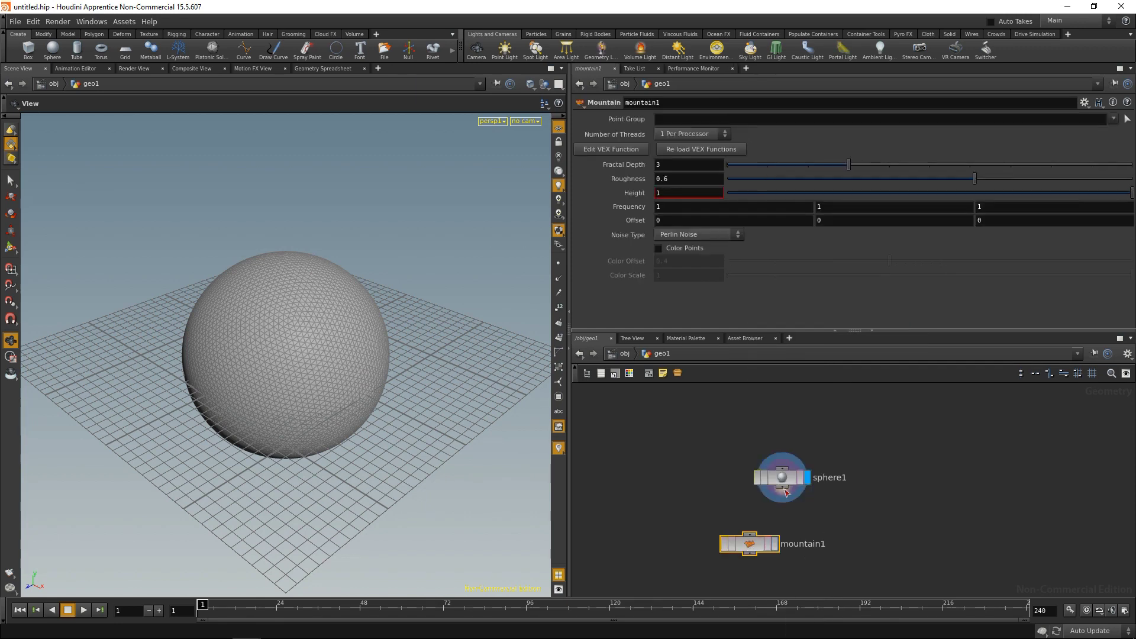
pyautogui.moveTo(743, 539); pyautogui.dragTo(776, 518)
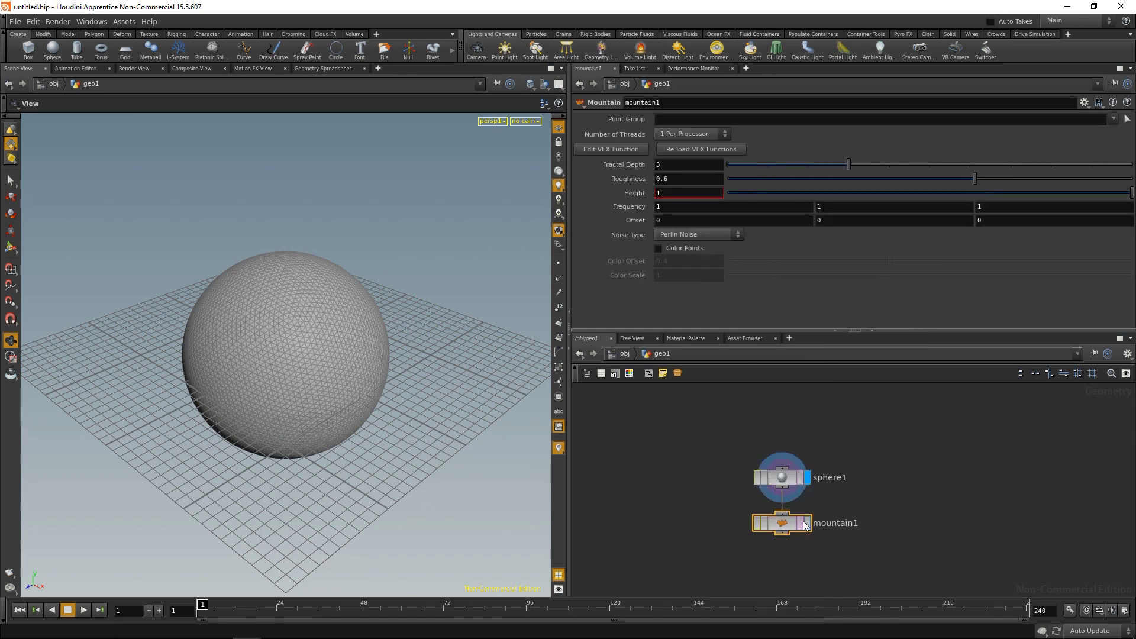
pyautogui.click(807, 523)
pyautogui.keyDown('alt'); pyautogui.moveTo(286, 396); pyautogui.dragTo(331, 320); pyautogui.keyUp('alt')
# Add a Transform node and wire it below the mountain node
pyautogui.press('Tab')
pyautogui.write('transform')
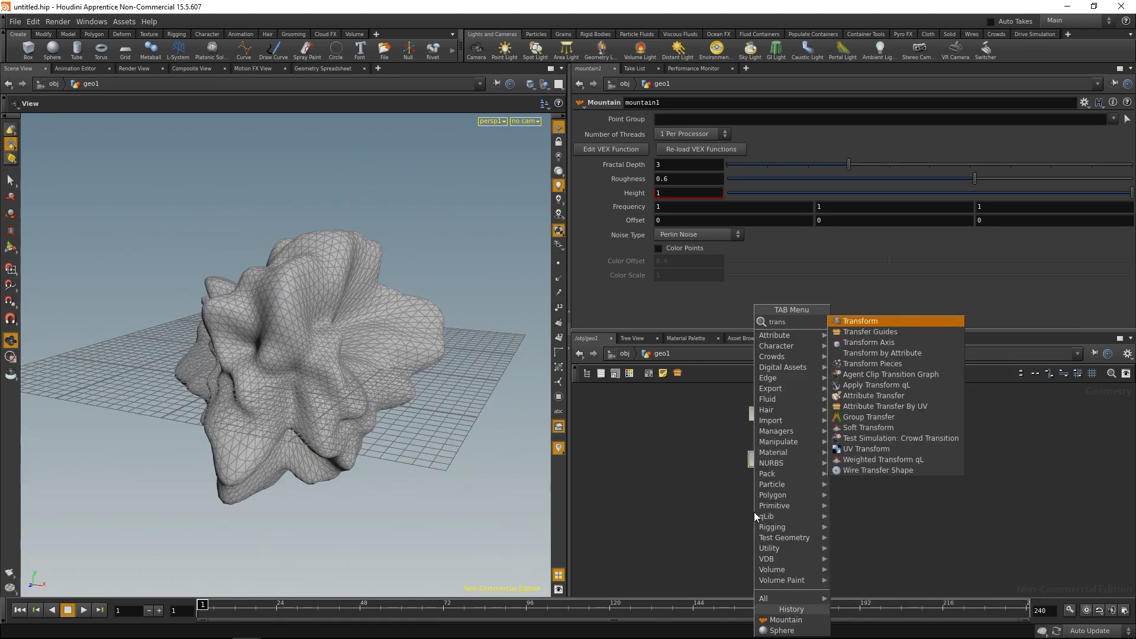
pyautogui.press('Return')
pyautogui.click(754, 513)
pyautogui.click(776, 465)
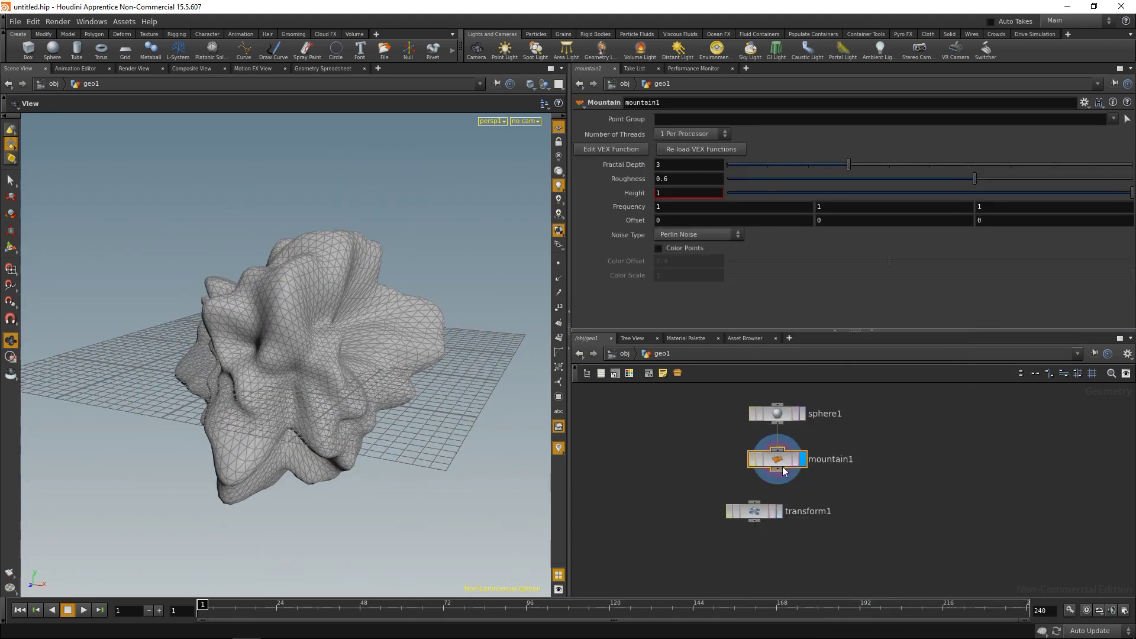
pyautogui.moveTo(755, 509); pyautogui.dragTo(778, 510)
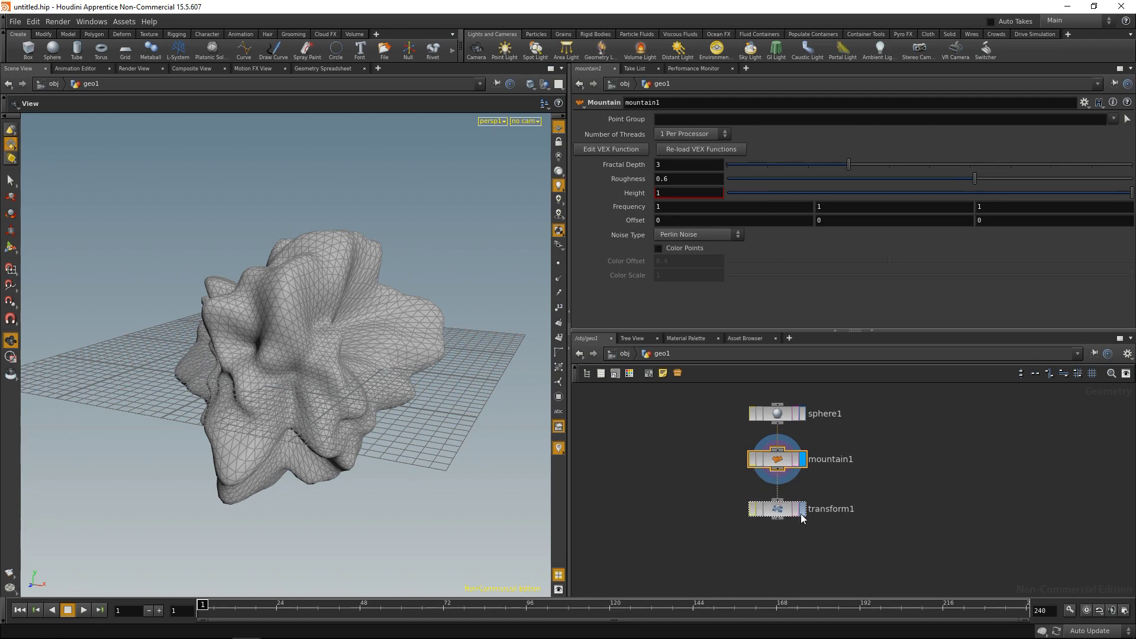
# Flatten the displaced sphere by setting the Transform node's Y scale to .5
pyautogui.click(820, 191)
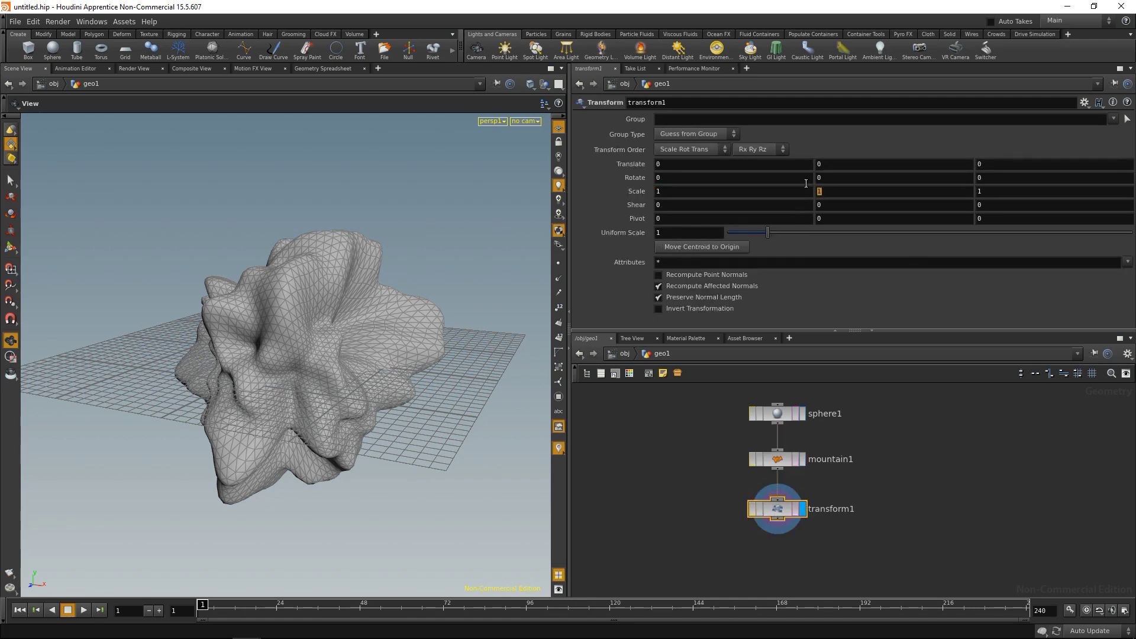
pyautogui.write('.5')
pyautogui.press('Return')
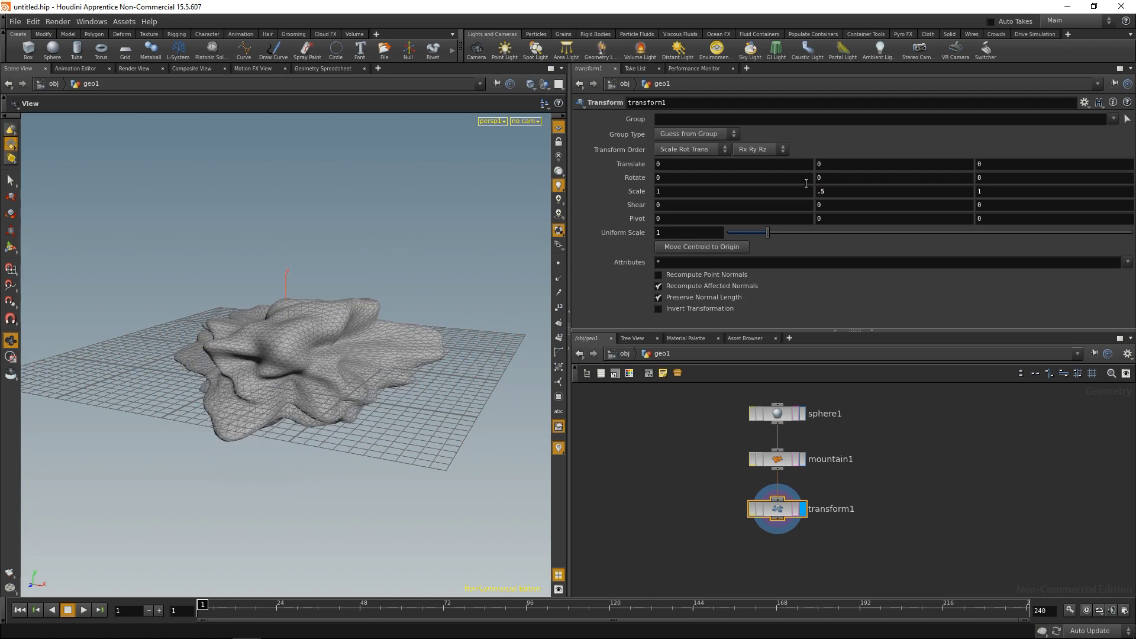
pyautogui.moveTo(131, 463); pyautogui.dragTo(450, 355)
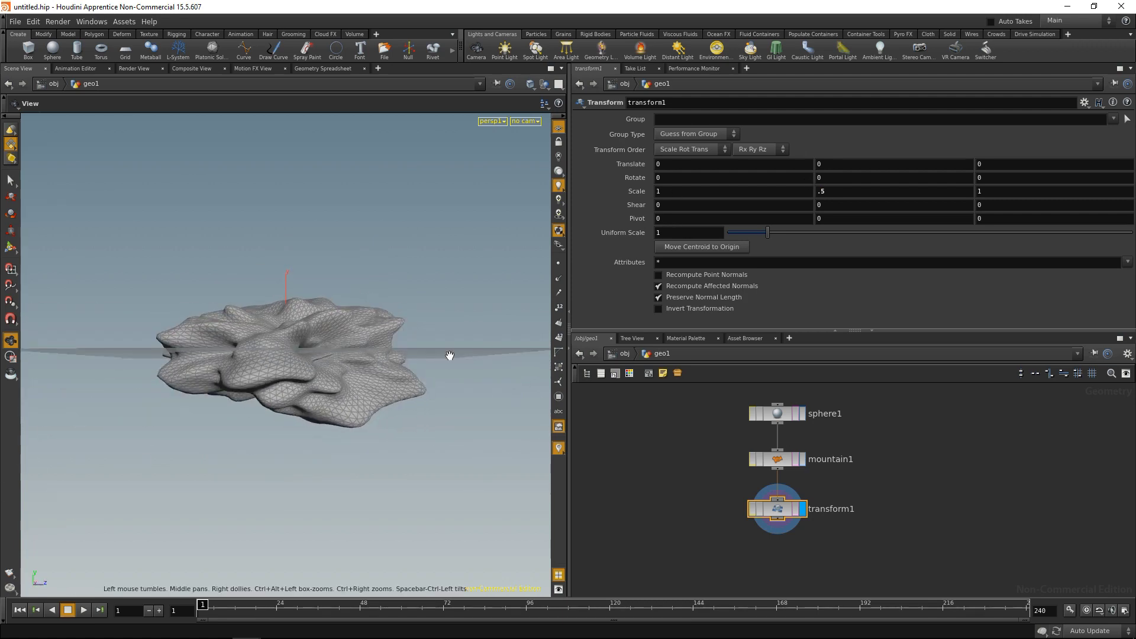
pyautogui.moveTo(491, 272); pyautogui.dragTo(373, 378)
# Add a Cloud node wired below the transform node and display the resulting volume
pyautogui.moveTo(992, 532); pyautogui.dragTo(957, 528, button='middle')
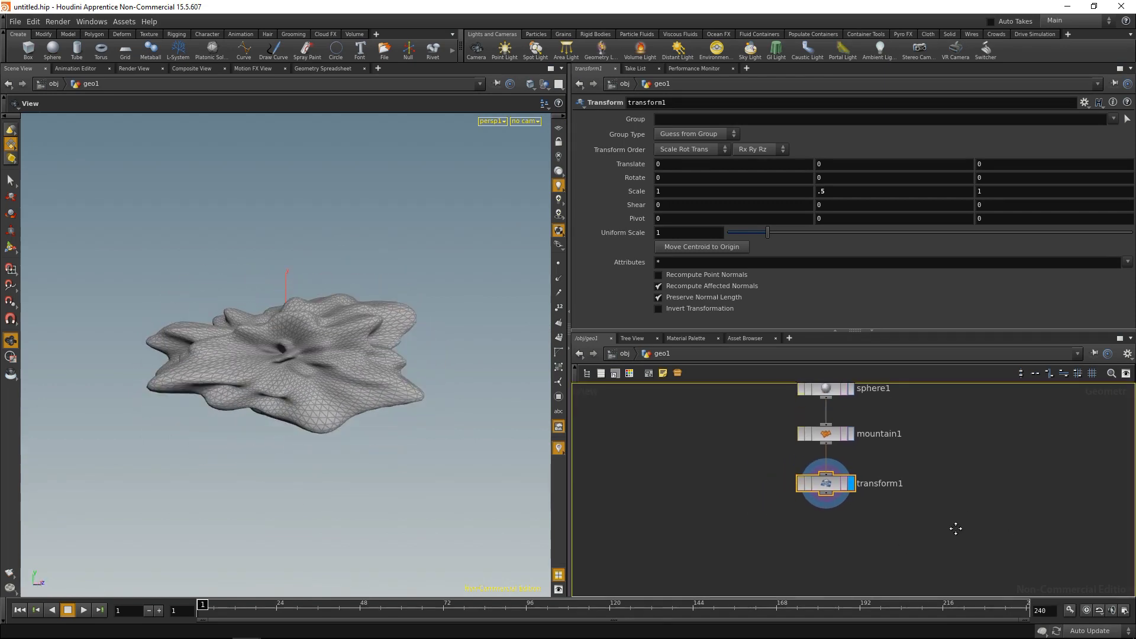
pyautogui.moveTo(855, 330); pyautogui.dragTo(855, 274)
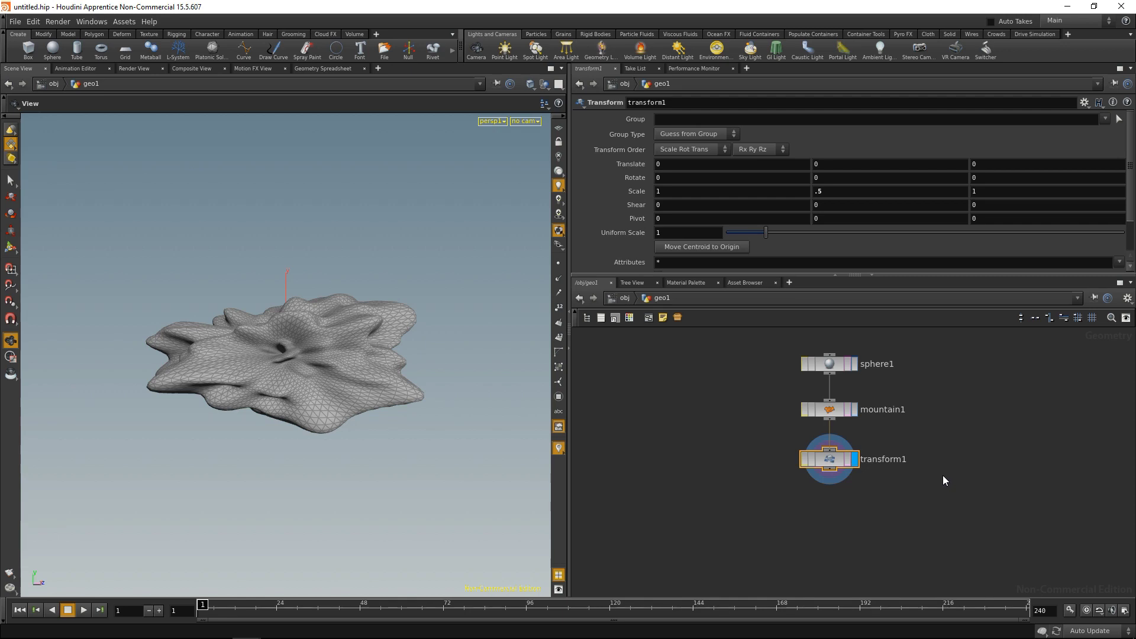
pyautogui.press('Tab')
pyautogui.write('cloud')
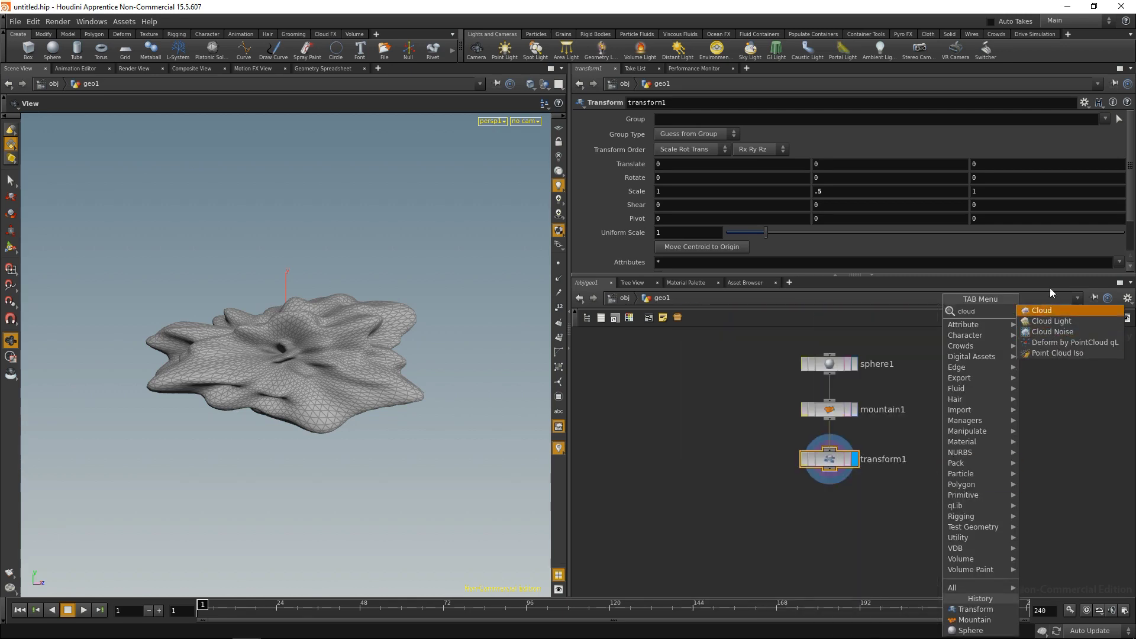
pyautogui.click(1044, 309)
pyautogui.click(839, 515)
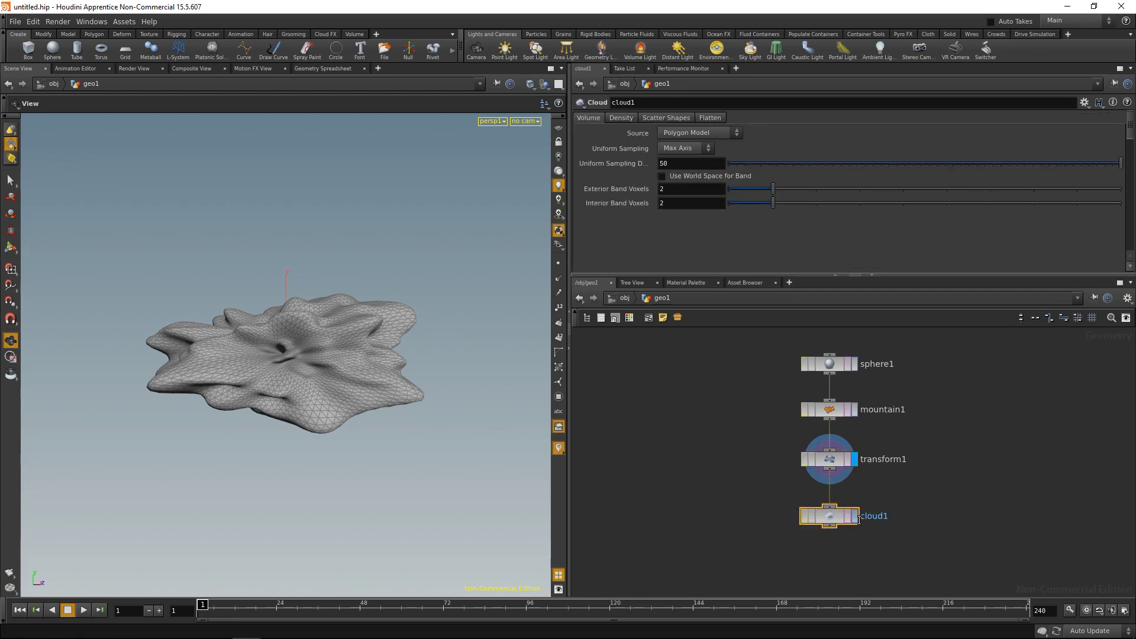
pyautogui.click(854, 516)
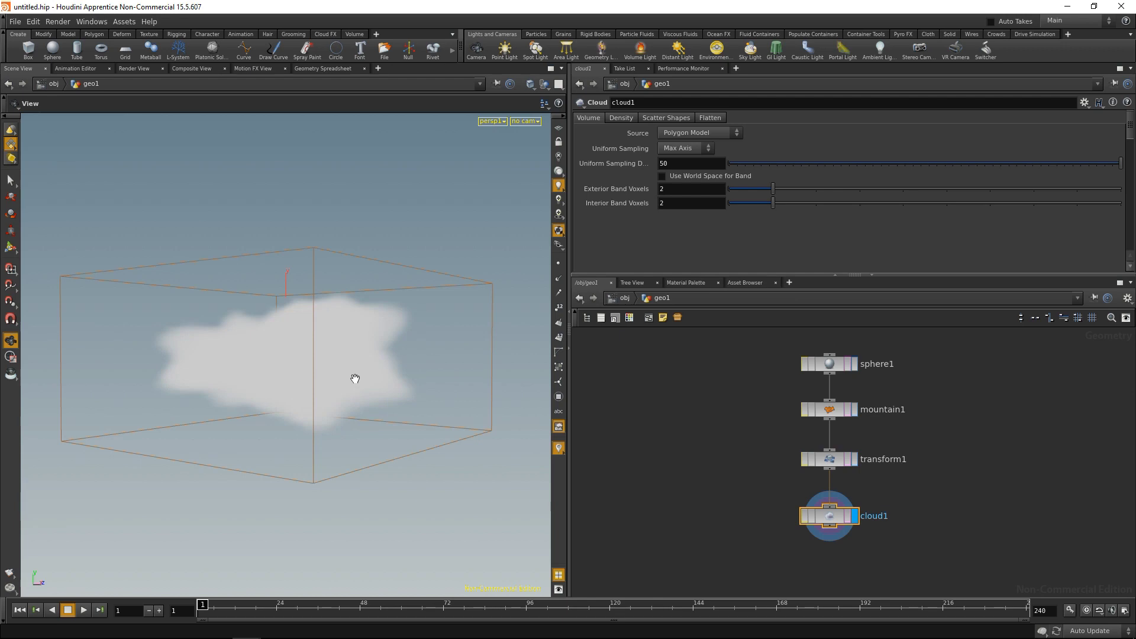
pyautogui.moveTo(359, 415); pyautogui.dragTo(314, 375)
# Add a Cloud Noise node, feed the cloud node into its first input, and display it
pyautogui.moveTo(715, 530); pyautogui.dragTo(723, 457, button='middle')
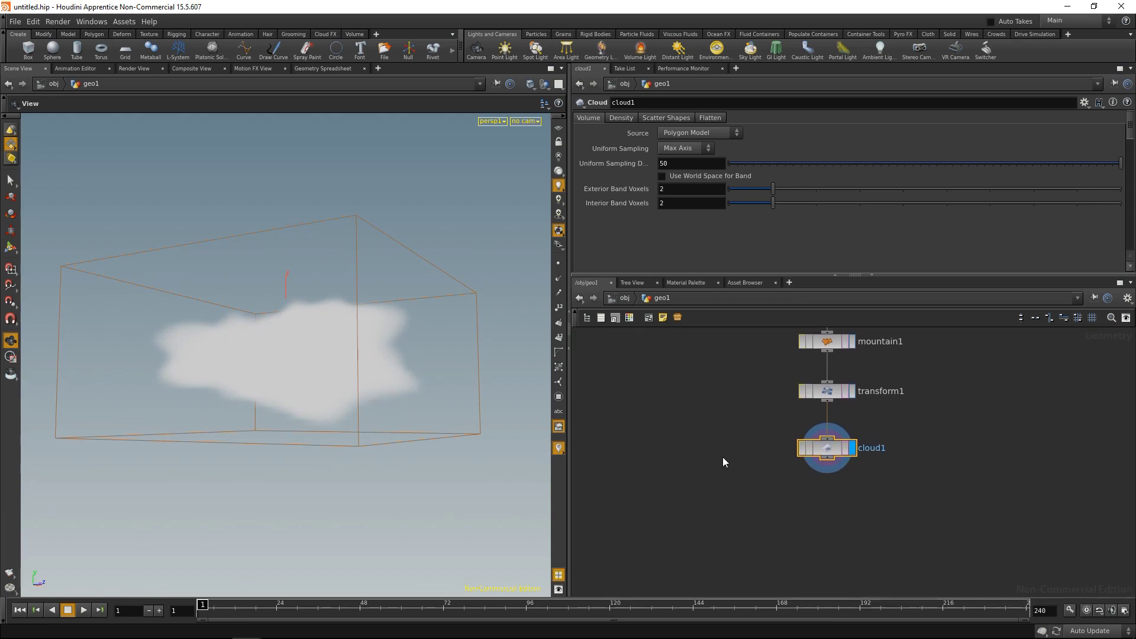
pyautogui.press('Tab')
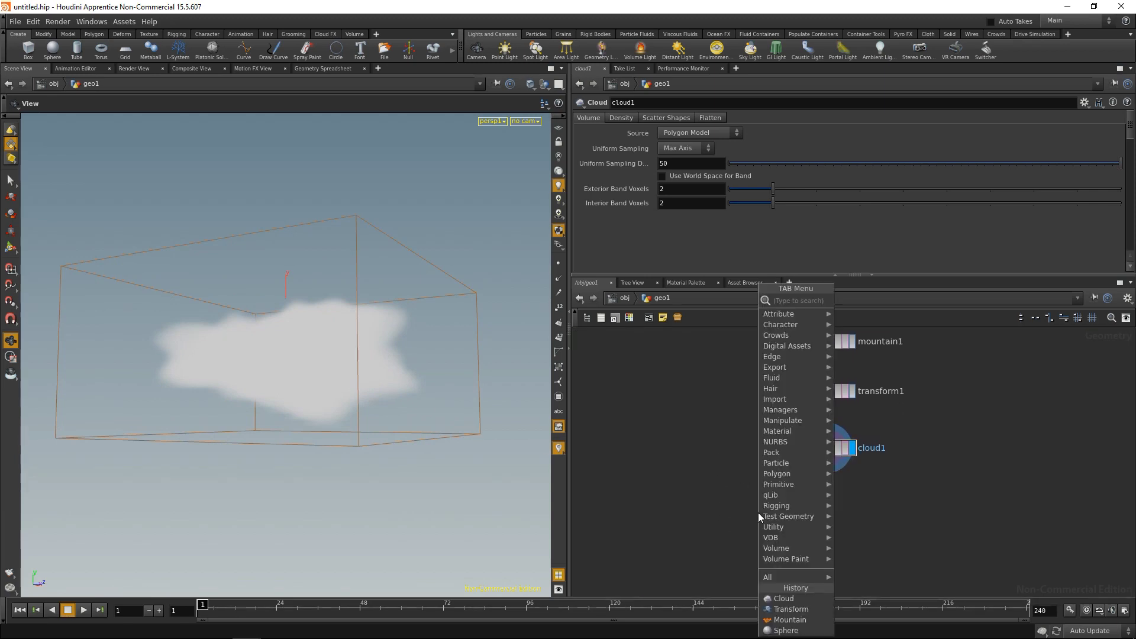
pyautogui.write('cloud')
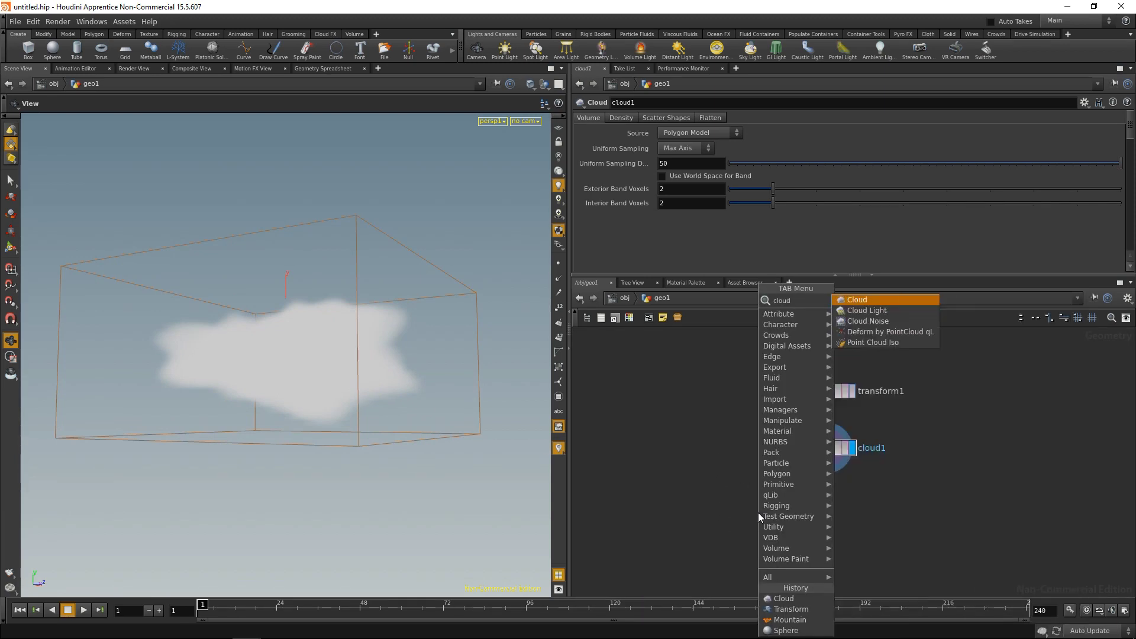
pyautogui.press('Down')
pyautogui.press('Down')
pyautogui.press('Return')
pyautogui.click(758, 513)
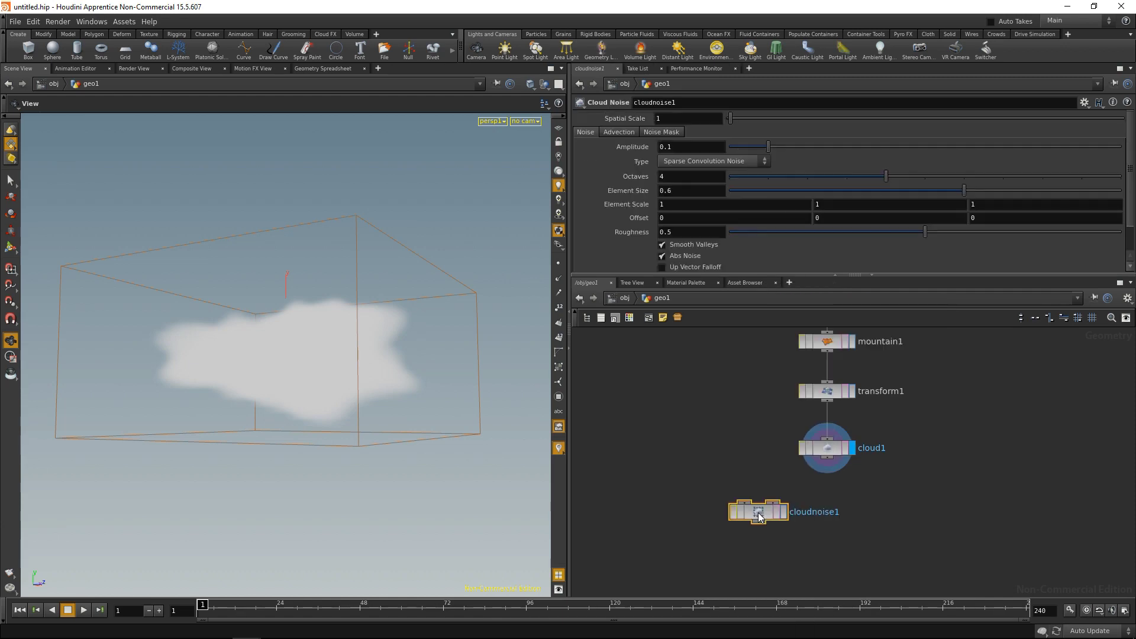
pyautogui.moveTo(758, 512); pyautogui.dragTo(827, 507)
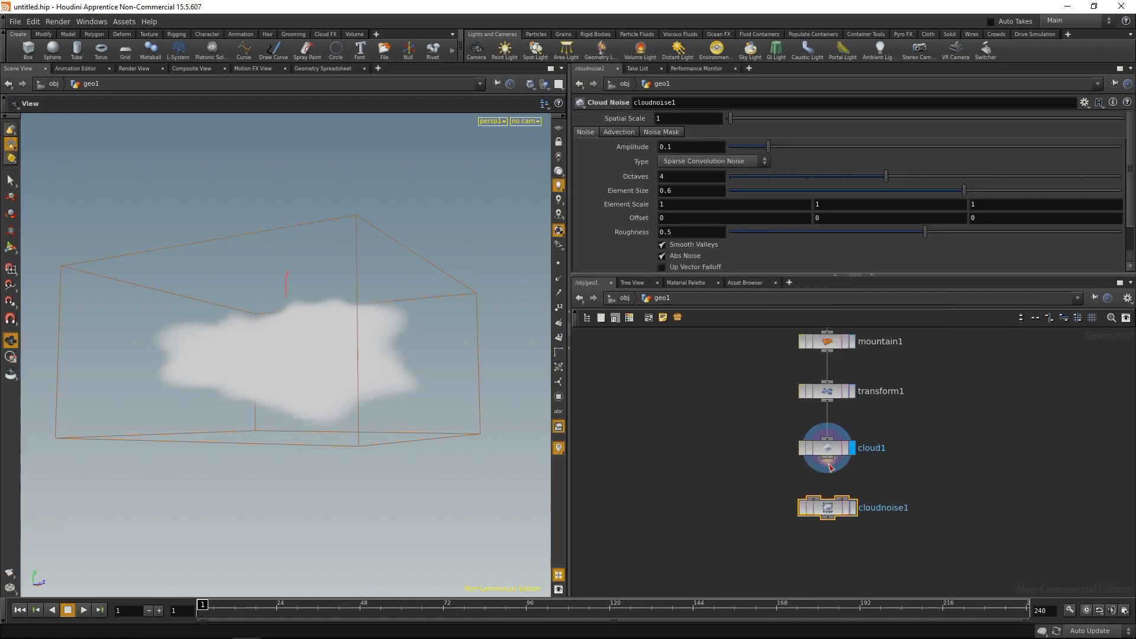
pyautogui.moveTo(829, 462); pyautogui.dragTo(810, 506)
pyautogui.click(851, 507)
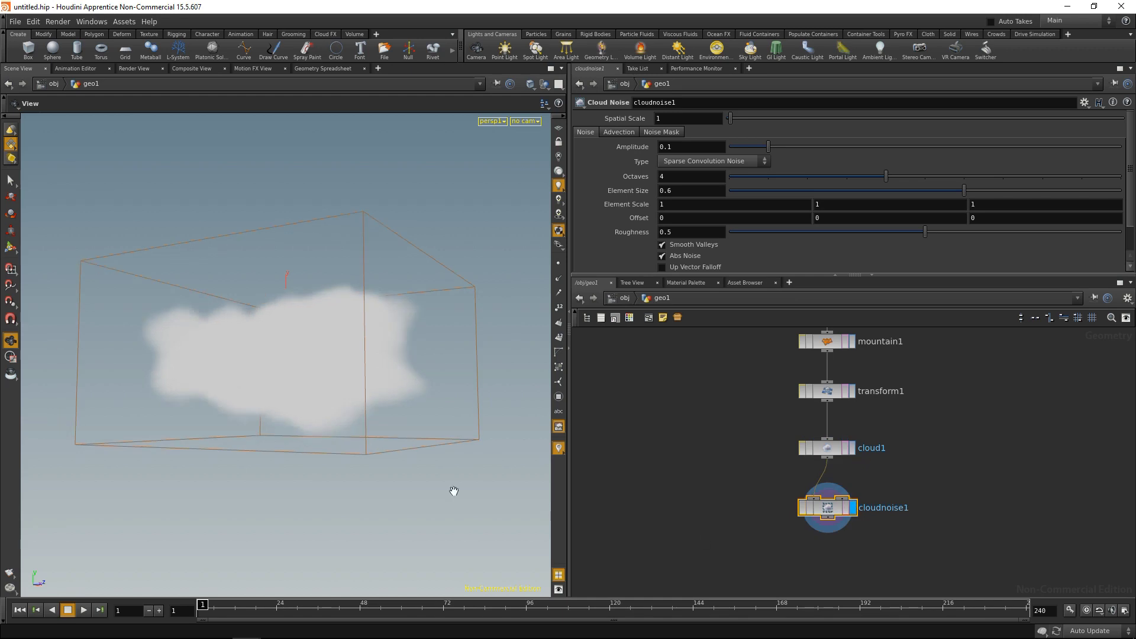
pyautogui.moveTo(238, 332); pyautogui.dragTo(211, 342)
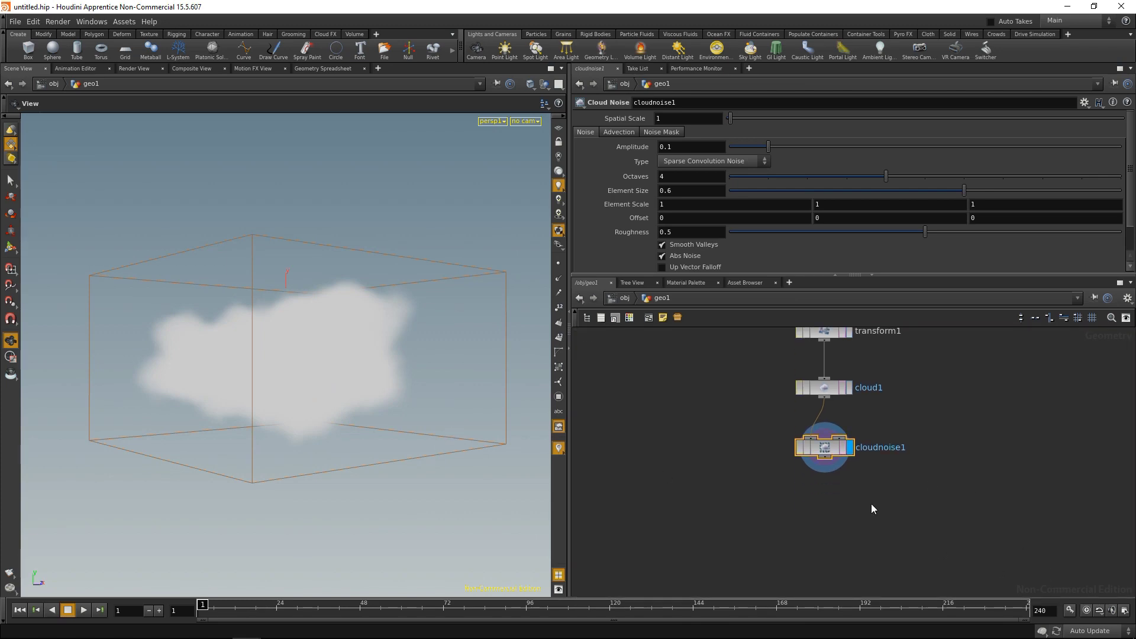
# Add a Volume Slice node fed by the cloud noise node and display the density slice
pyautogui.press('Tab')
pyautogui.write('volsl')
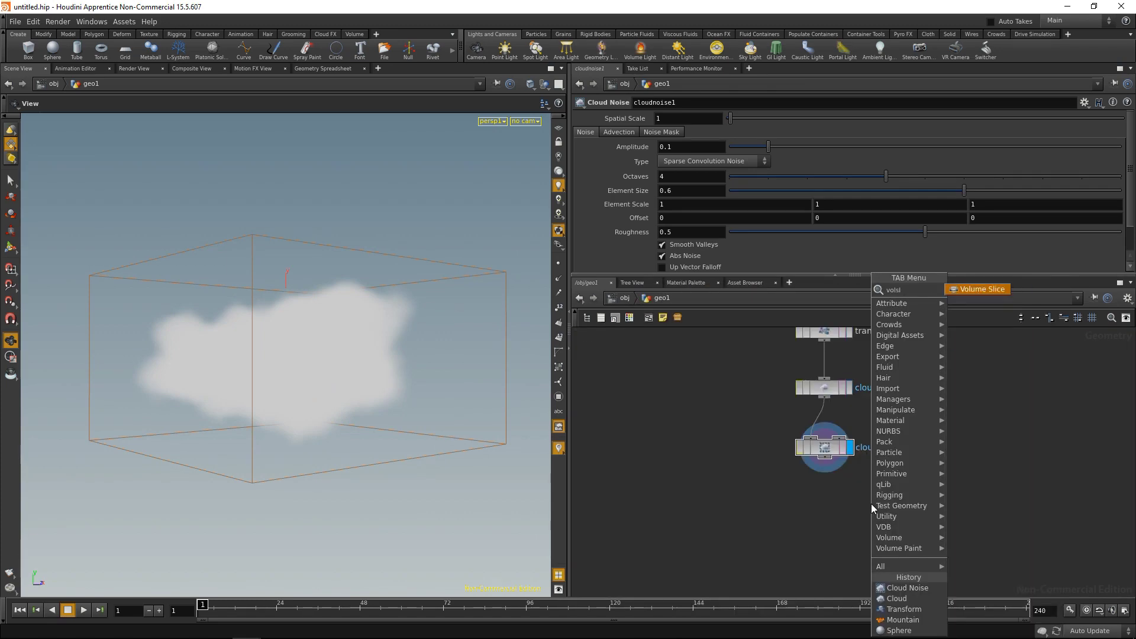
pyautogui.press('Return')
pyautogui.click(871, 503)
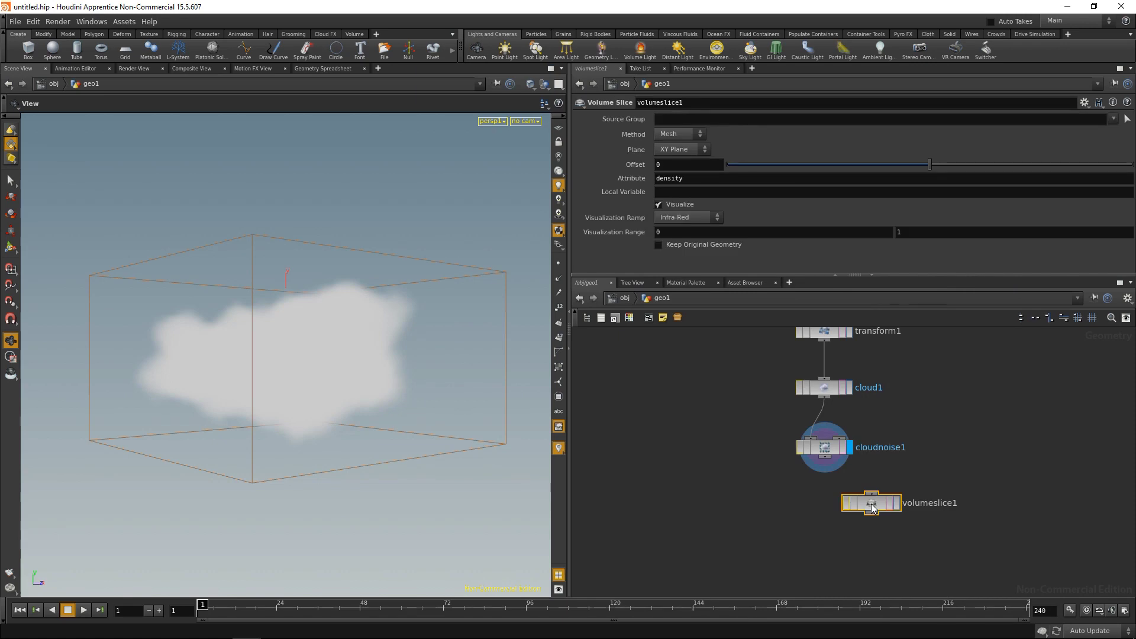
pyautogui.moveTo(824, 458); pyautogui.dragTo(881, 491)
pyautogui.click(872, 493)
pyautogui.click(896, 503)
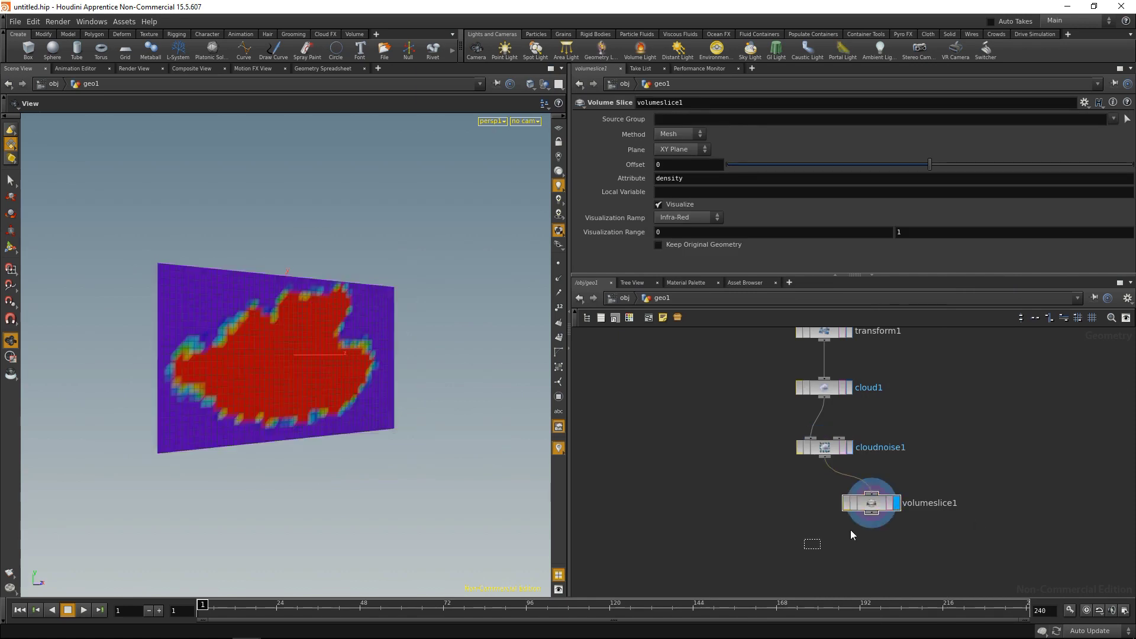
# Set the Volume Slice's visualization ramp to Grayscale
pyautogui.click(678, 218)
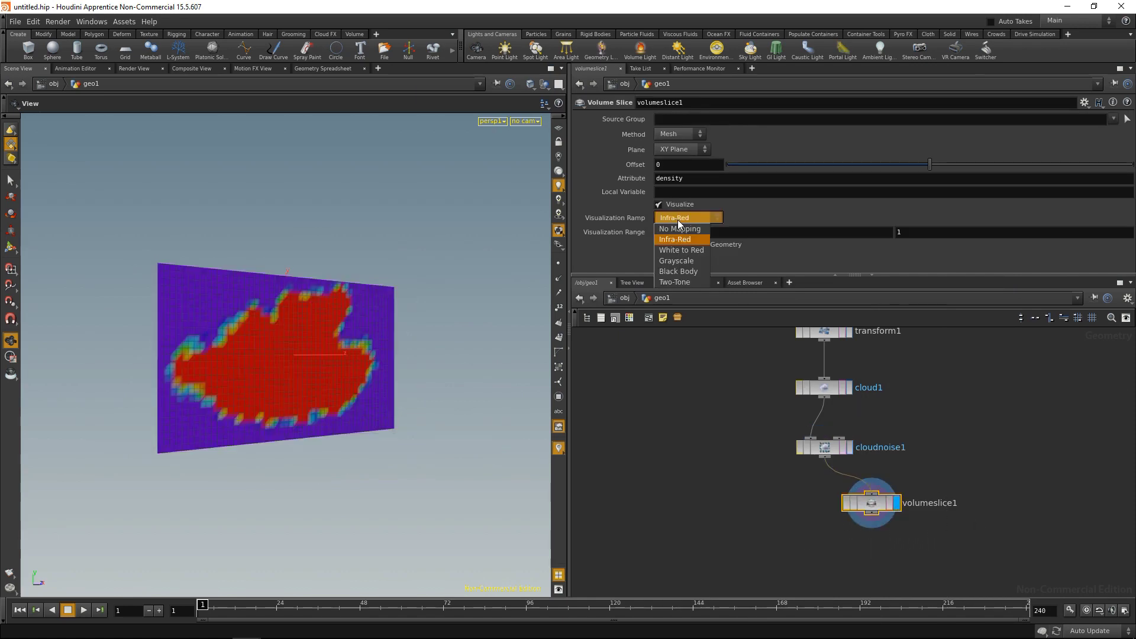
pyautogui.click(683, 261)
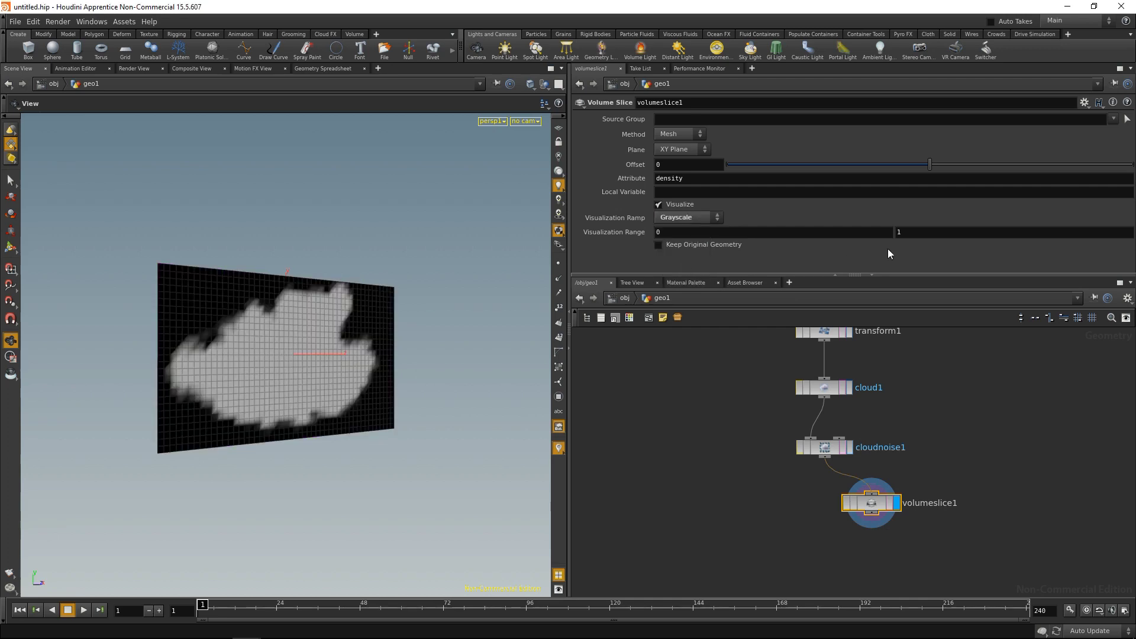
# Check the cloud node's density multiplier and set the upper limit of the Volume Slice's visualization range to 10
pyautogui.click(822, 424)
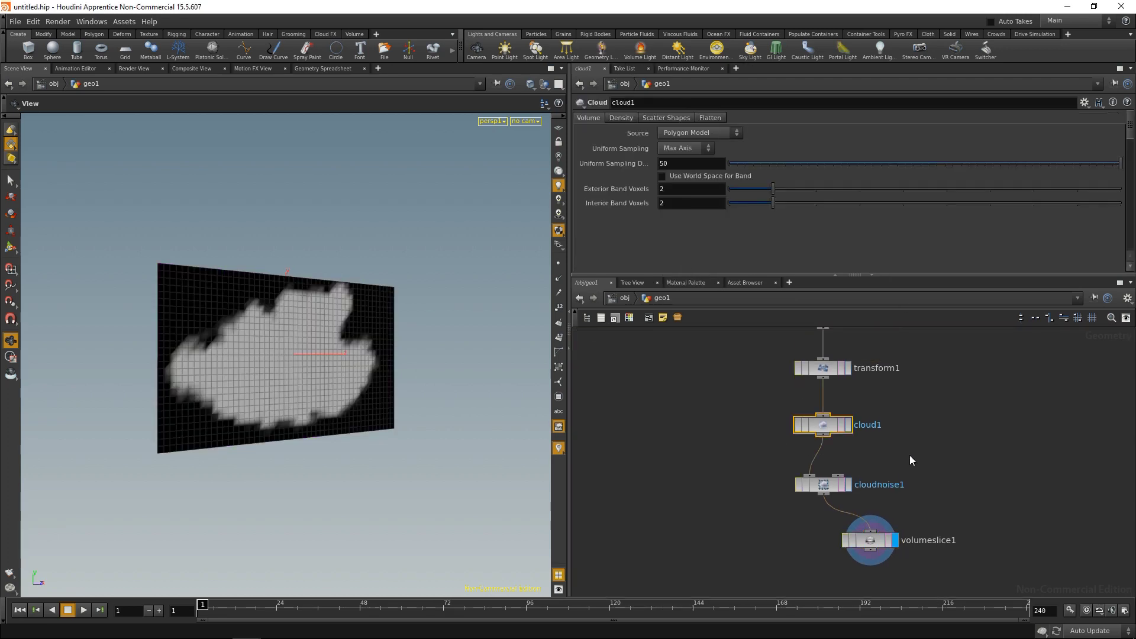
pyautogui.click(622, 118)
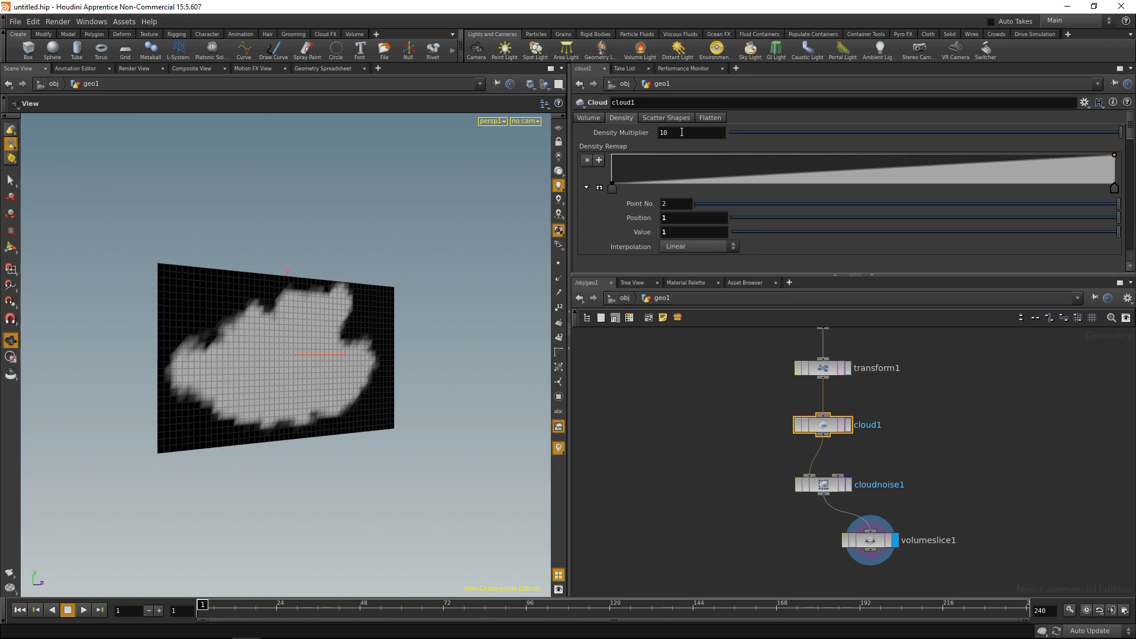
pyautogui.click(870, 543)
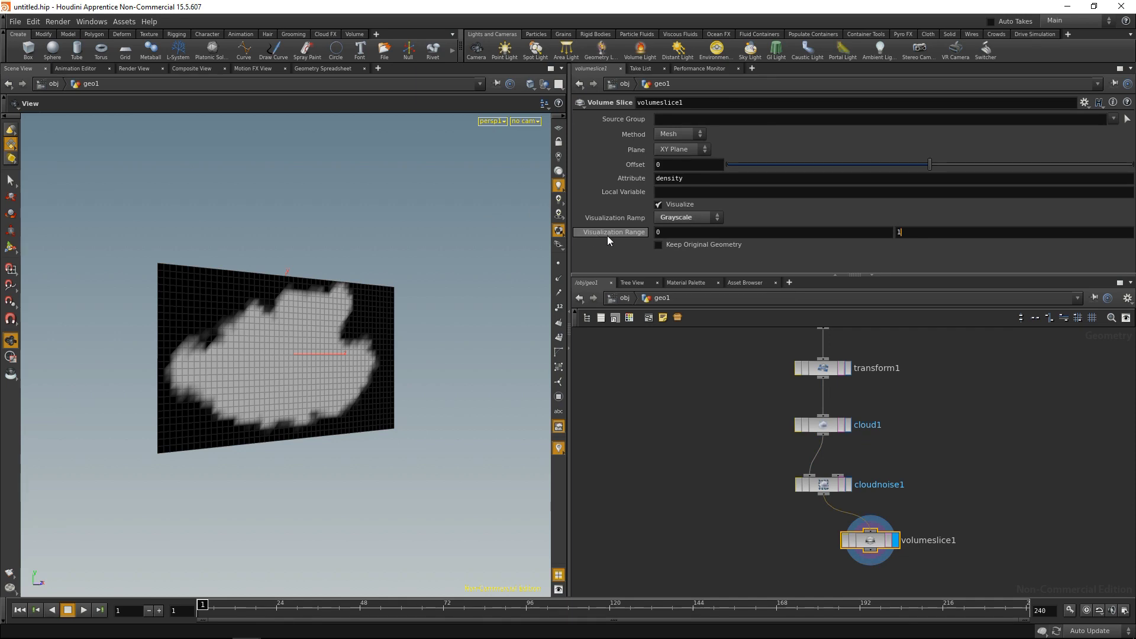
pyautogui.write('0')
pyautogui.press('Return')
pyautogui.moveTo(204, 427); pyautogui.dragTo(270, 361)
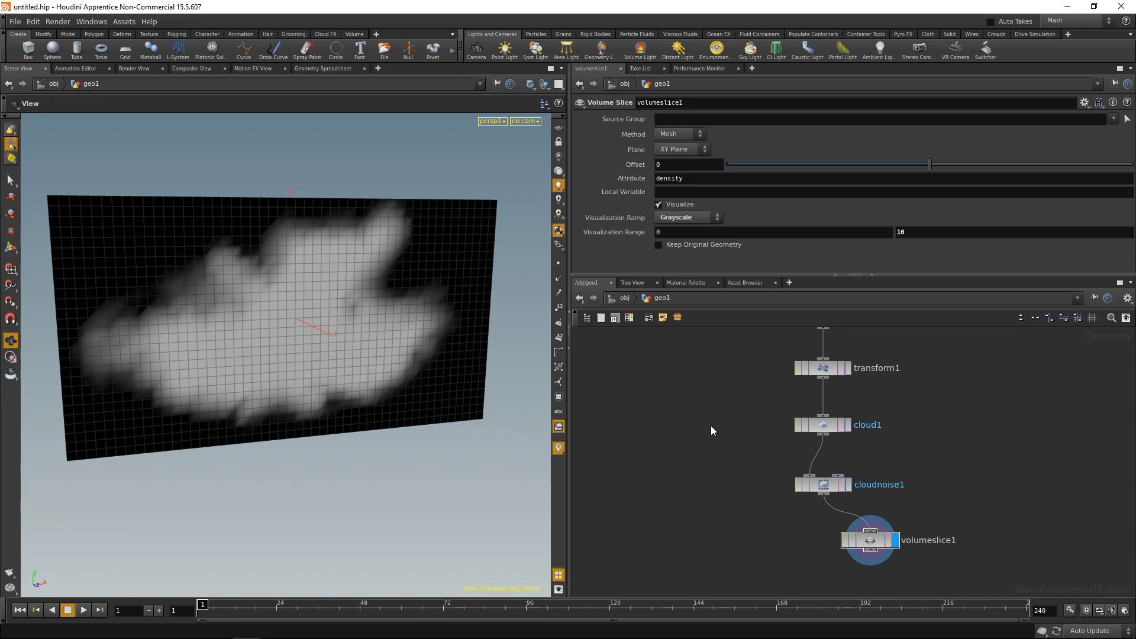
# Try By Size as the cloud node's uniform sampling method and return it to Max Axis
pyautogui.scroll(-1, 708, 381)
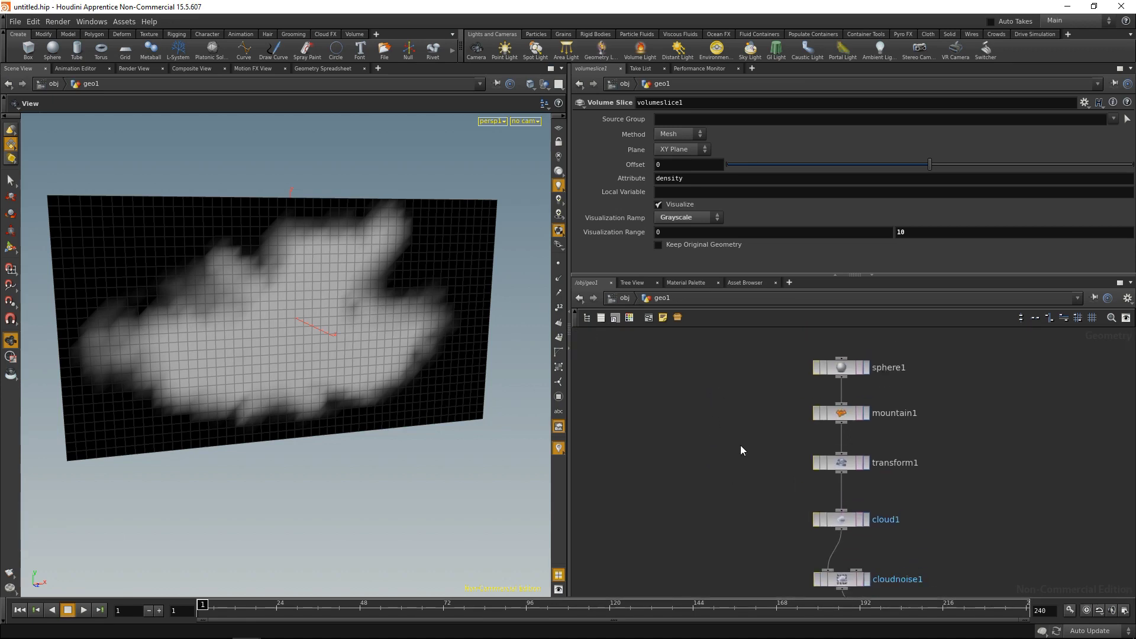
pyautogui.scroll(1, 740, 445)
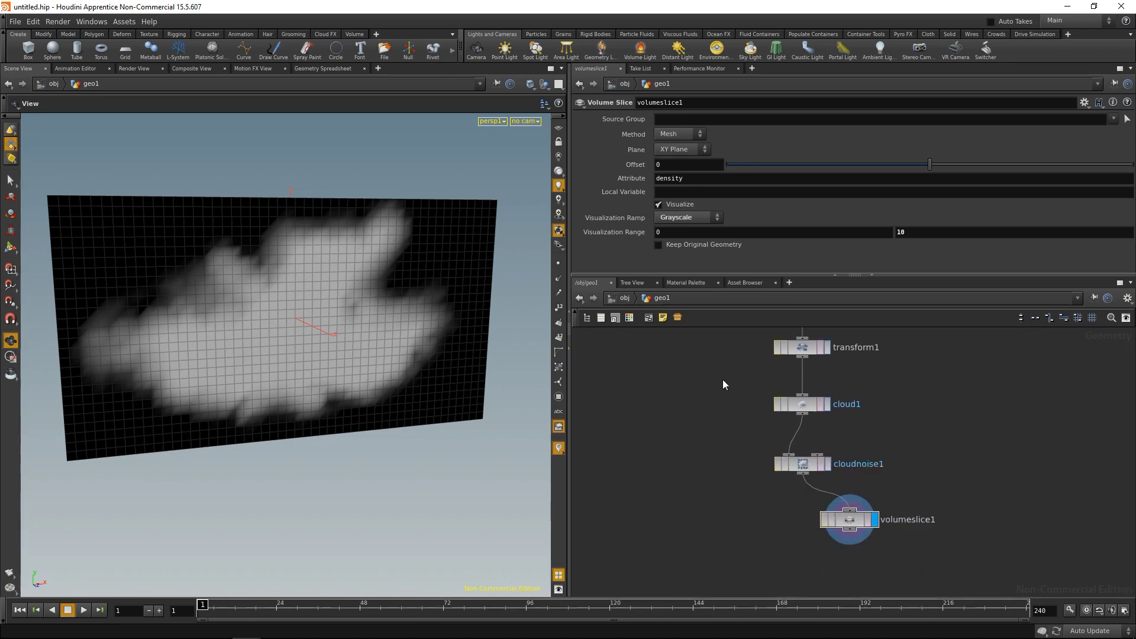
pyautogui.moveTo(722, 378); pyautogui.dragTo(886, 439)
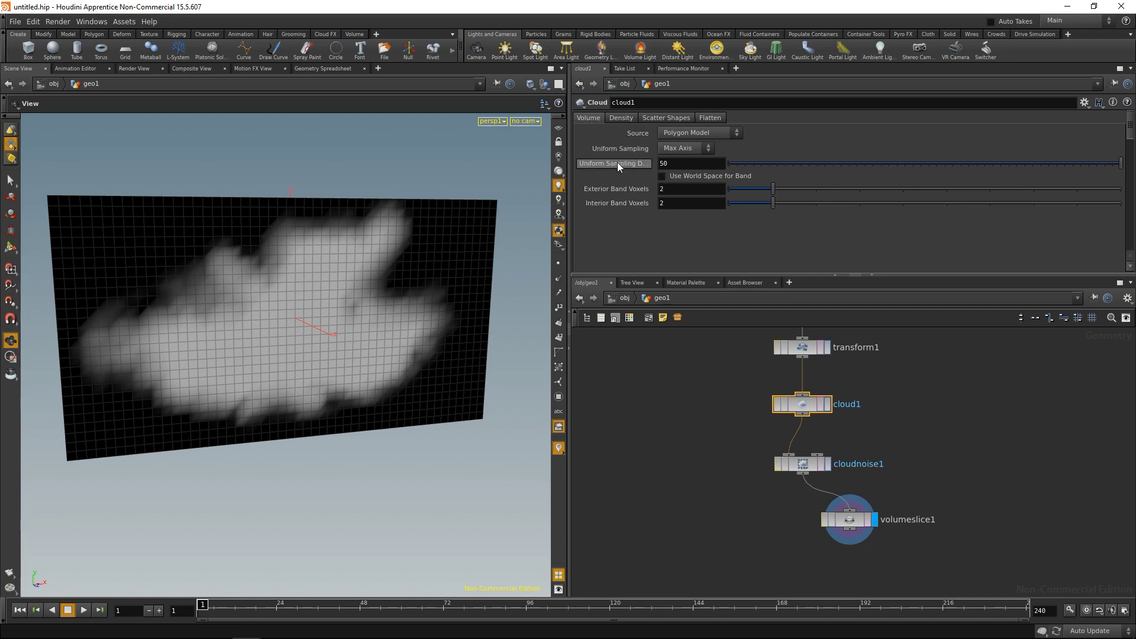
pyautogui.click(682, 149)
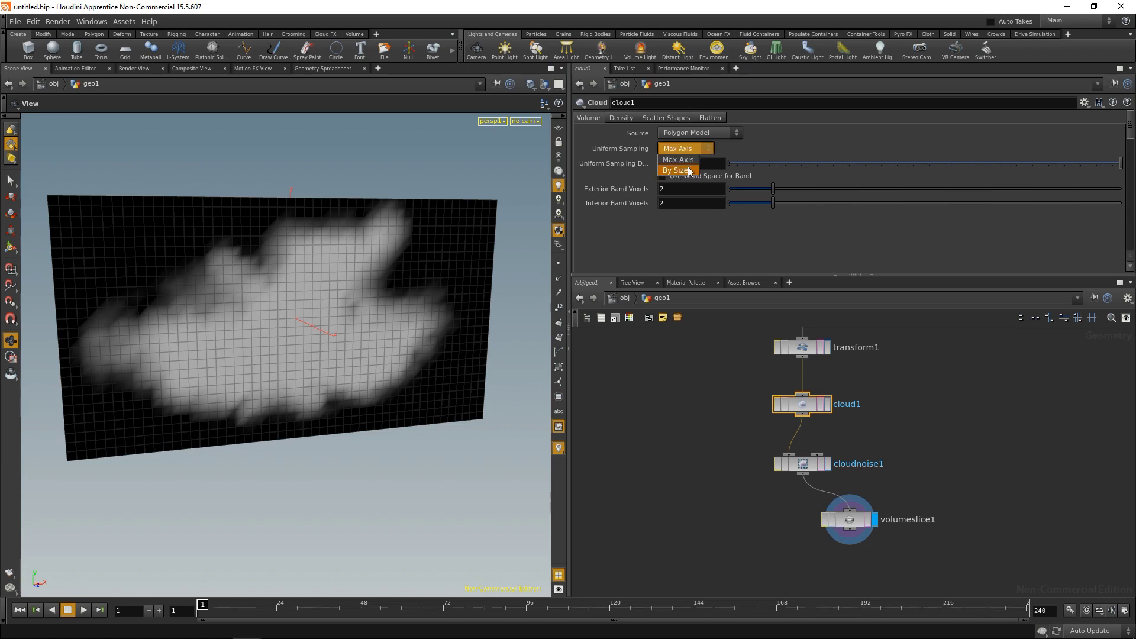
pyautogui.click(680, 171)
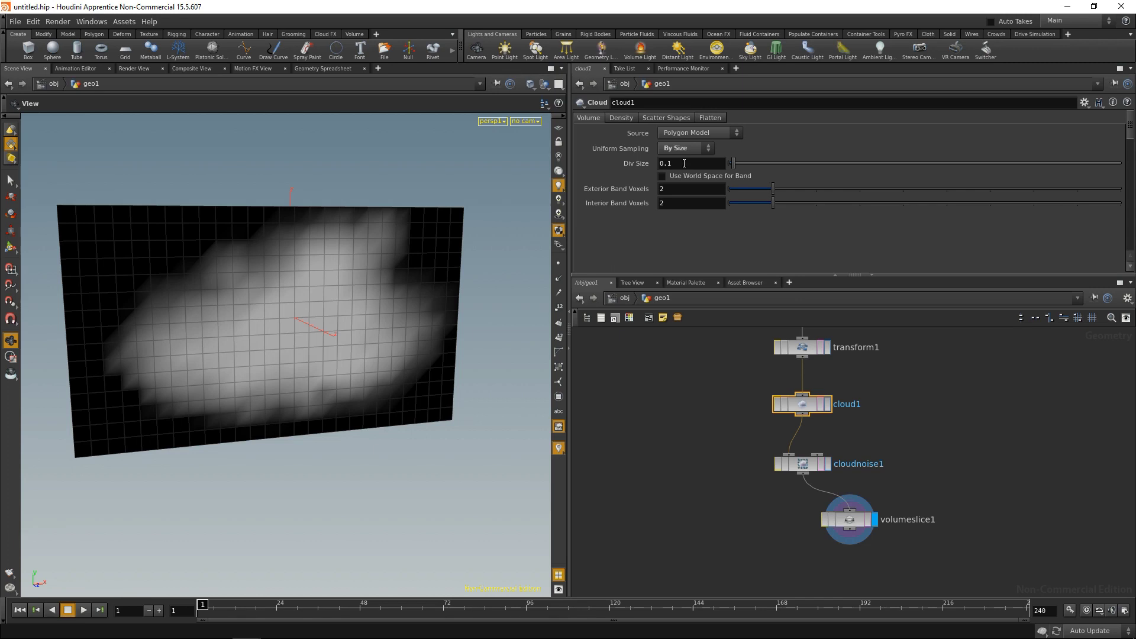
pyautogui.click(687, 148)
pyautogui.click(689, 161)
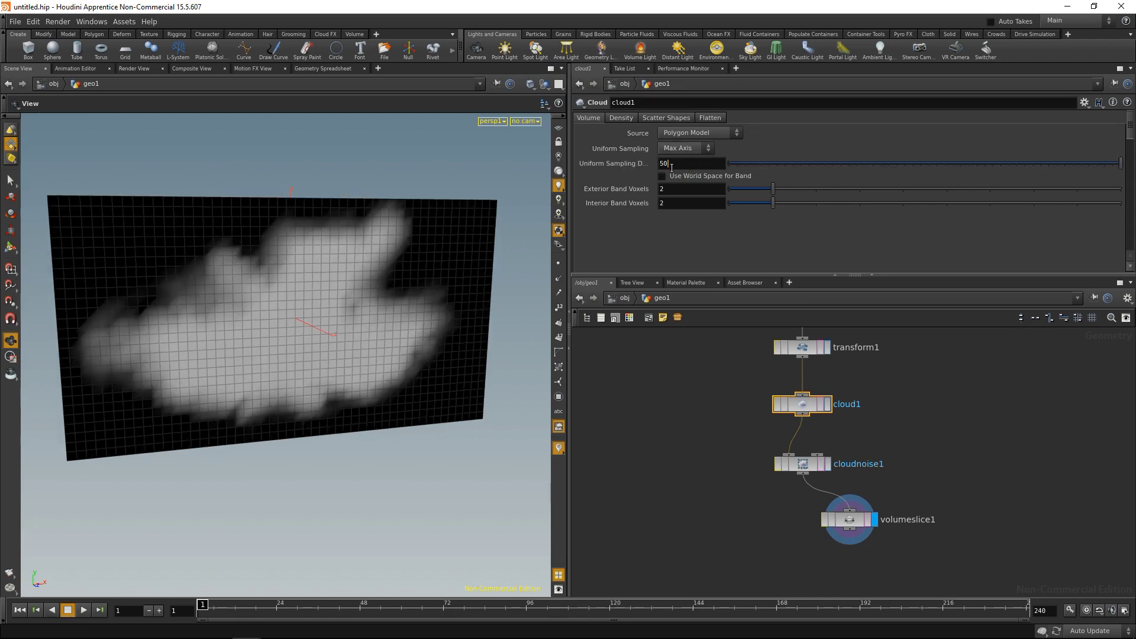
# Set the cloud node's uniform sampling divisions to 100
pyautogui.press('BackSpace')
pyautogui.press('BackSpace')
pyautogui.write('100')
pyautogui.press('Return')
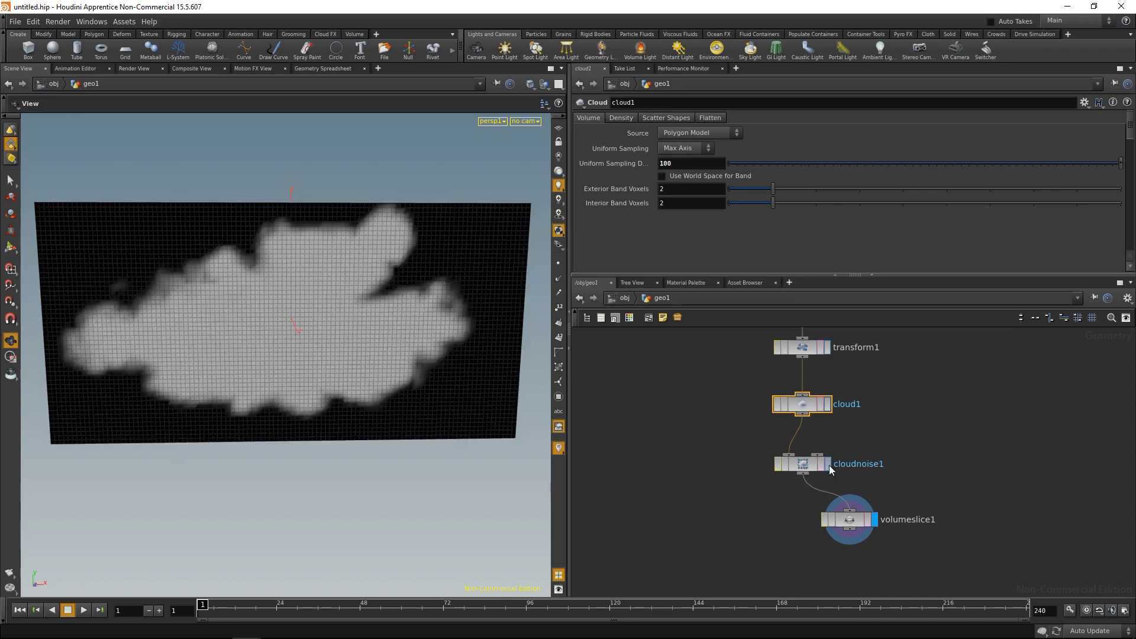
# Compare the cloud noise volume with the cloud node's and visualize the cloud node's scatter shapes as polygons
pyautogui.click(829, 465)
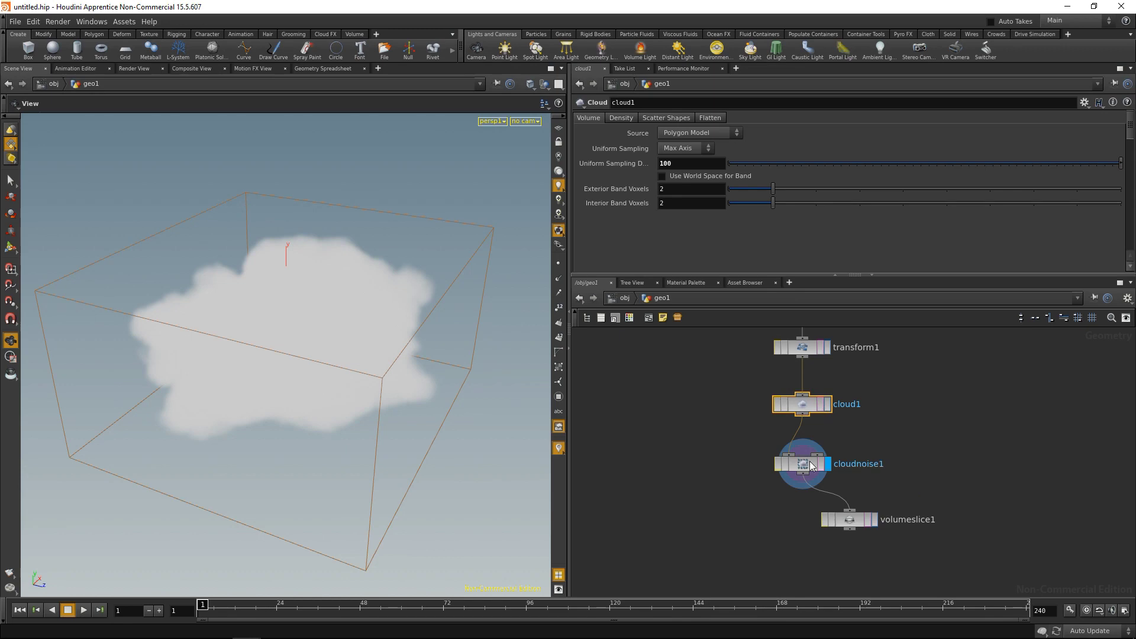
pyautogui.press('r')
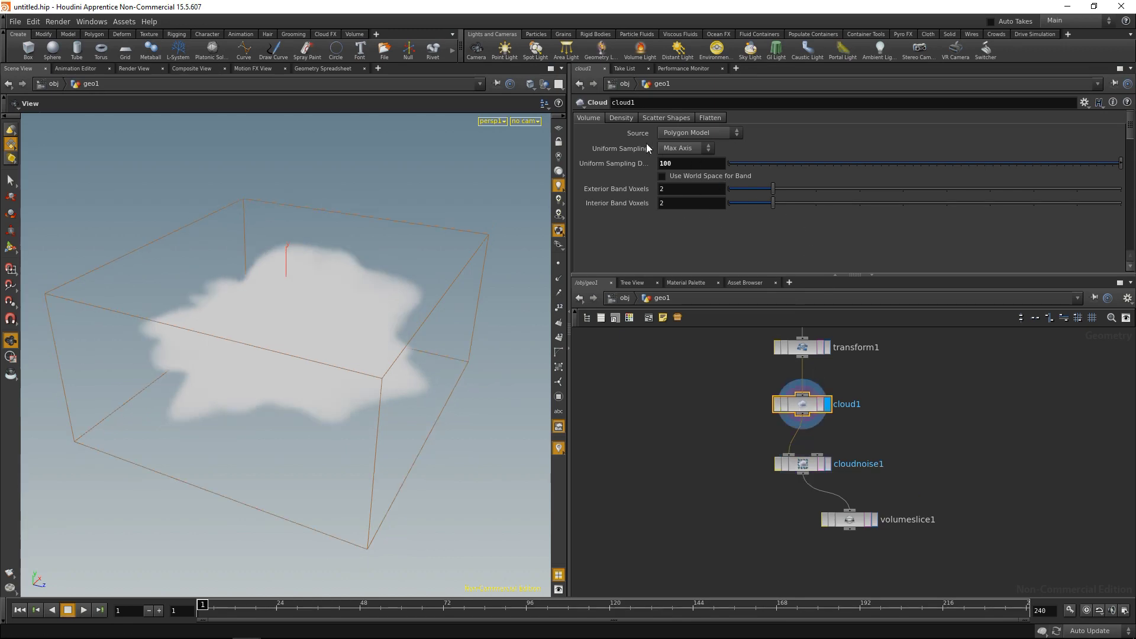
pyautogui.click(623, 117)
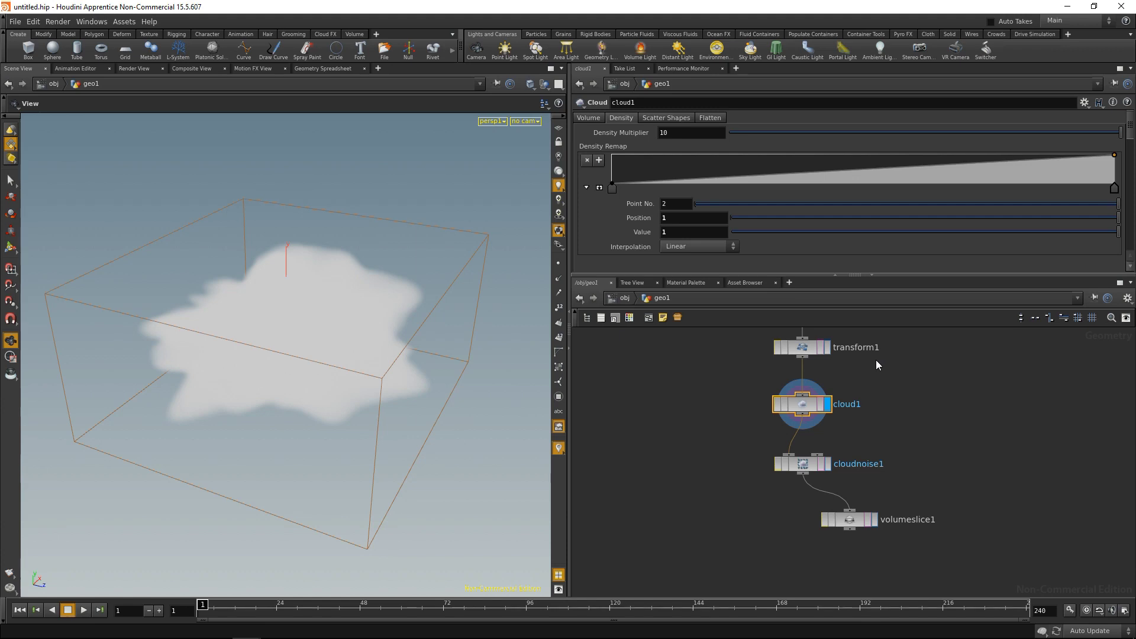
pyautogui.click(663, 118)
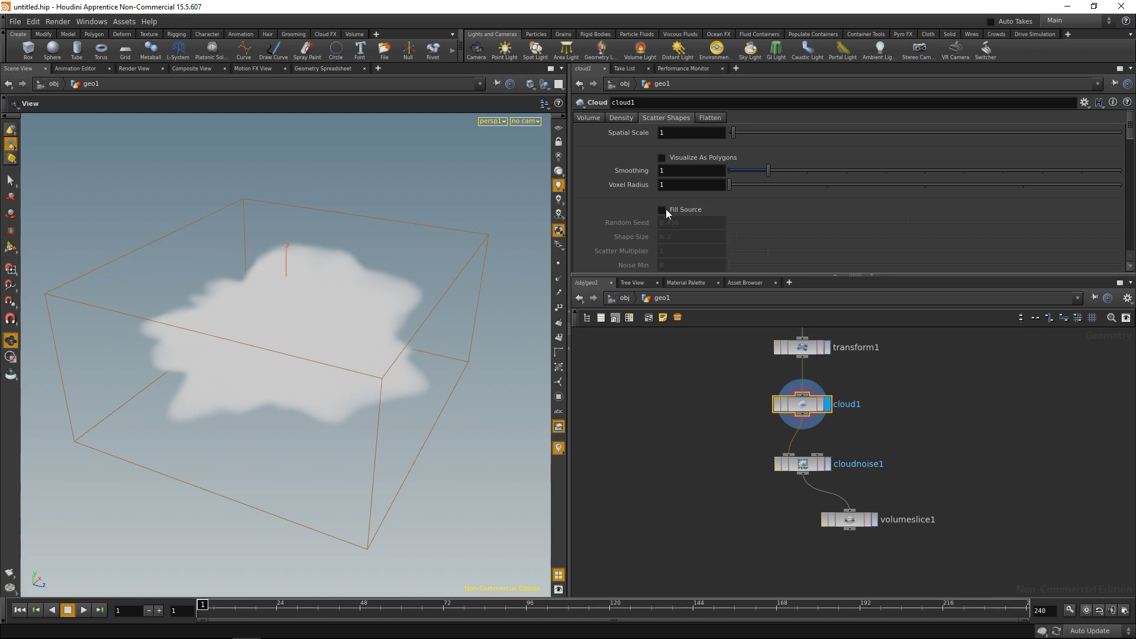
pyautogui.click(662, 159)
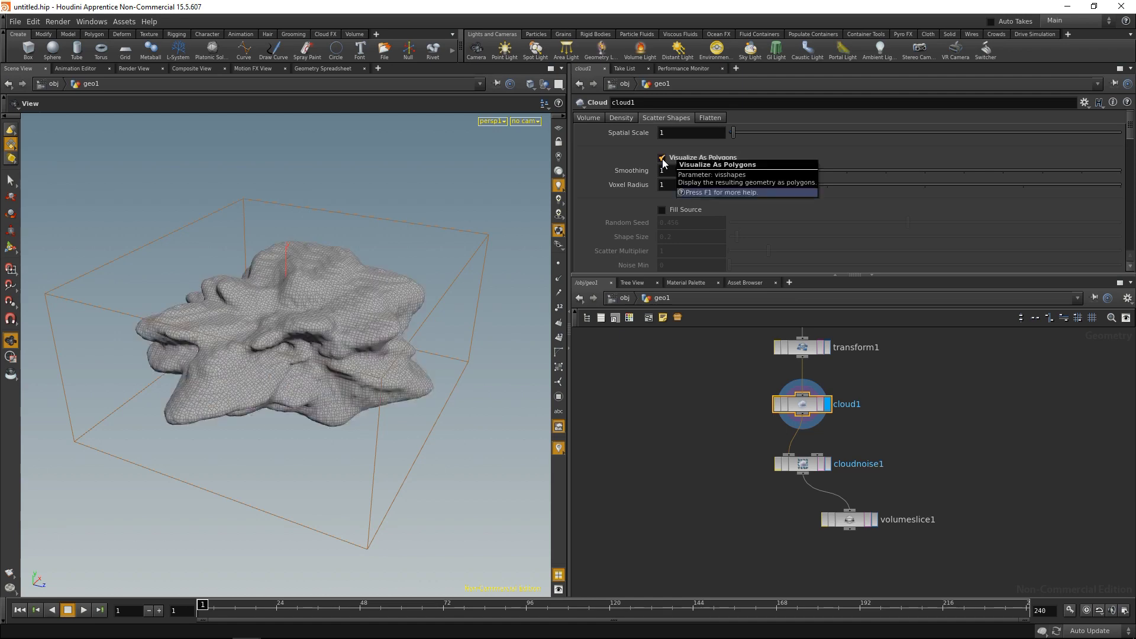
pyautogui.moveTo(375, 337); pyautogui.dragTo(414, 296)
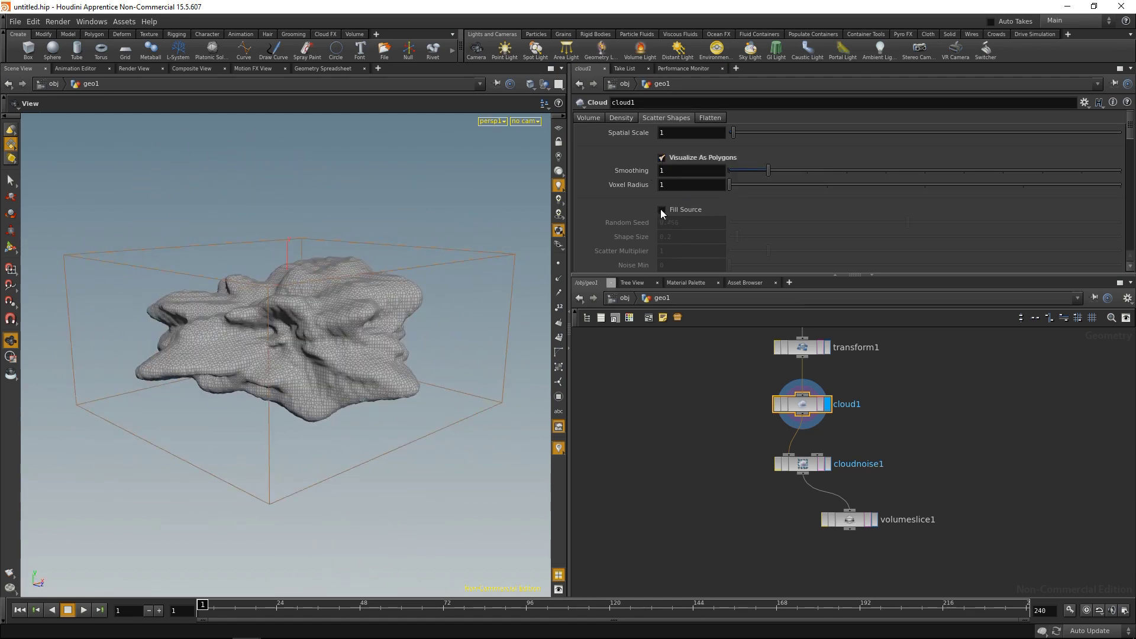
# Enable Fill Source and Secondary Shapes in the cloud node's scatter shape settings
pyautogui.click(662, 210)
pyautogui.moveTo(297, 363)
pyautogui.mouseDown()
pyautogui.moveTo(410, 326)
pyautogui.moveTo(419, 385)
pyautogui.moveTo(296, 375)
pyautogui.moveTo(266, 338)
pyautogui.moveTo(278, 371)
pyautogui.mouseUp()
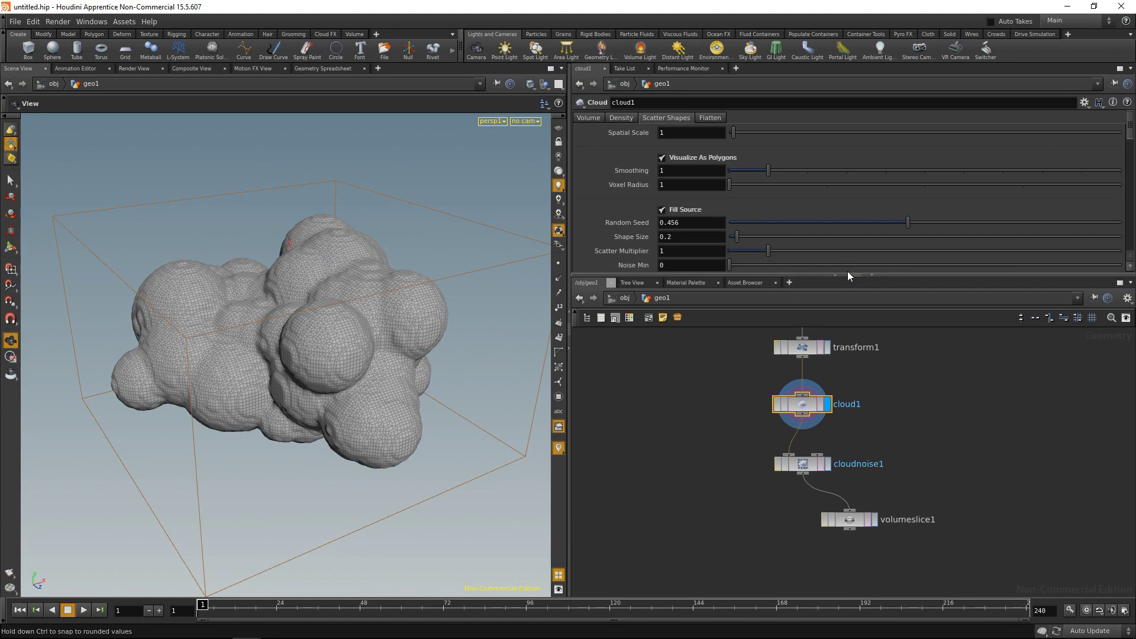
pyautogui.moveTo(847, 273); pyautogui.dragTo(852, 500)
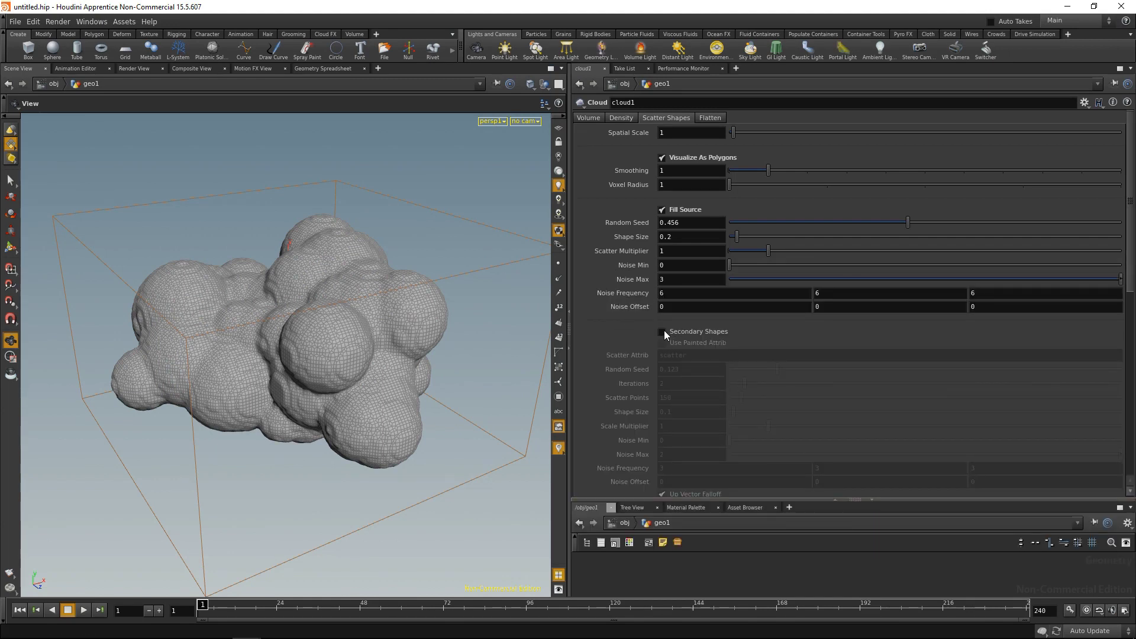
pyautogui.click(662, 332)
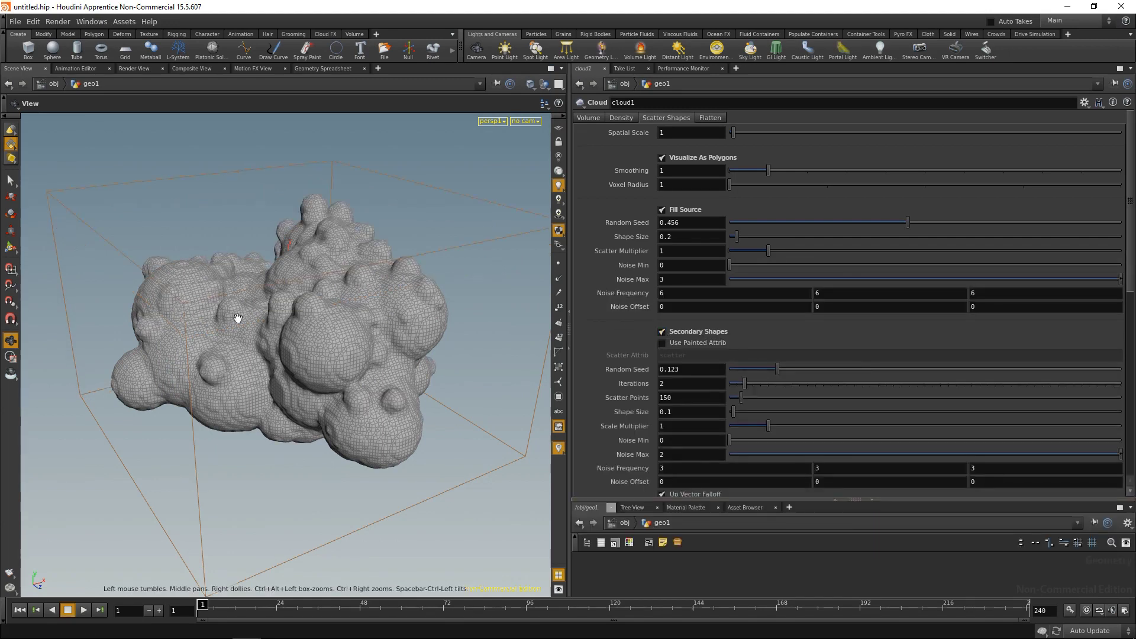
pyautogui.moveTo(236, 317)
pyautogui.mouseDown()
pyautogui.moveTo(433, 297)
pyautogui.moveTo(223, 307)
pyautogui.moveTo(249, 329)
pyautogui.mouseUp()
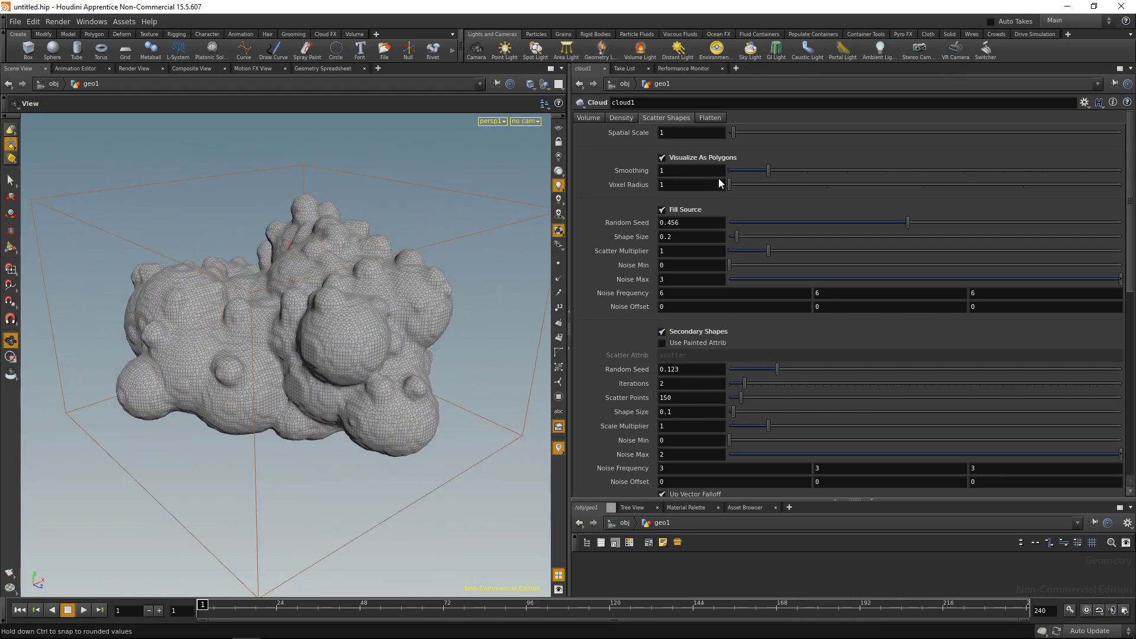
# Turn off the cloud's polygon visualization and display the cloud noise node to examine the noisy volume
pyautogui.click(662, 158)
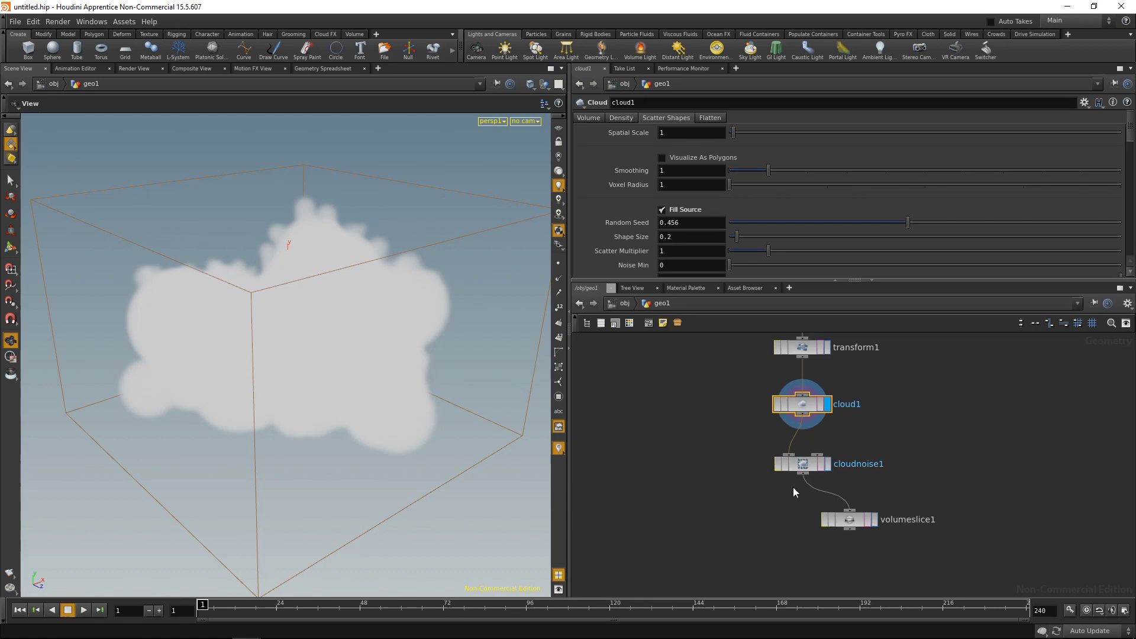
pyautogui.click(829, 465)
pyautogui.moveTo(335, 388); pyautogui.dragTo(203, 309)
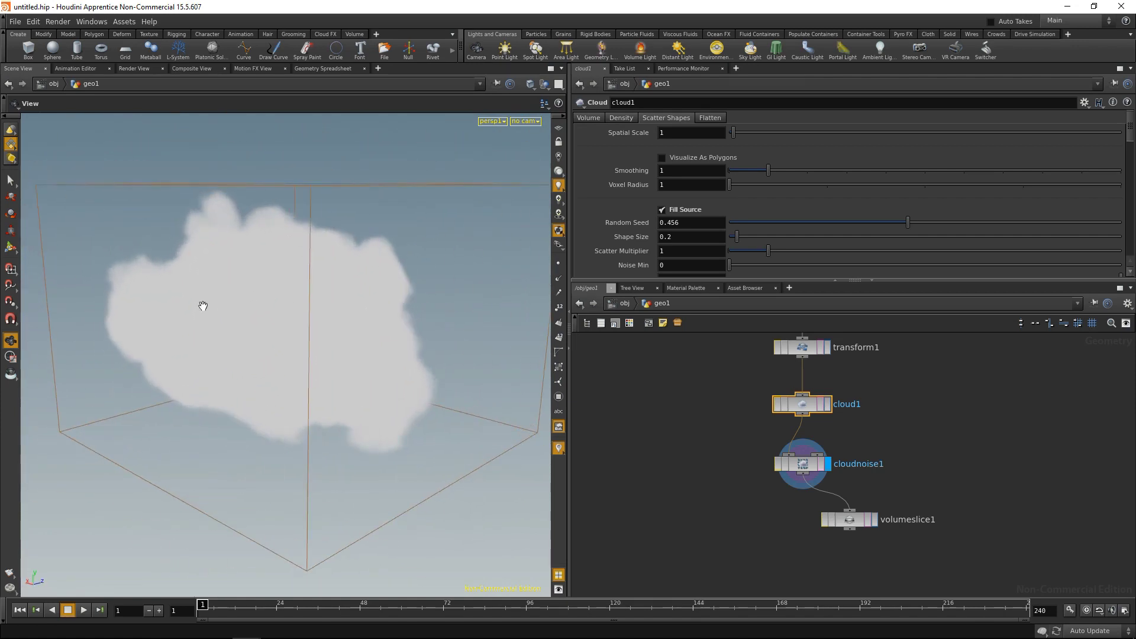
# Display the cloud node and try flattening it with origin Y 0.7, top scale -0.06 and bottom scale 0.21
pyautogui.click(827, 404)
pyautogui.moveTo(850, 281); pyautogui.dragTo(840, 466)
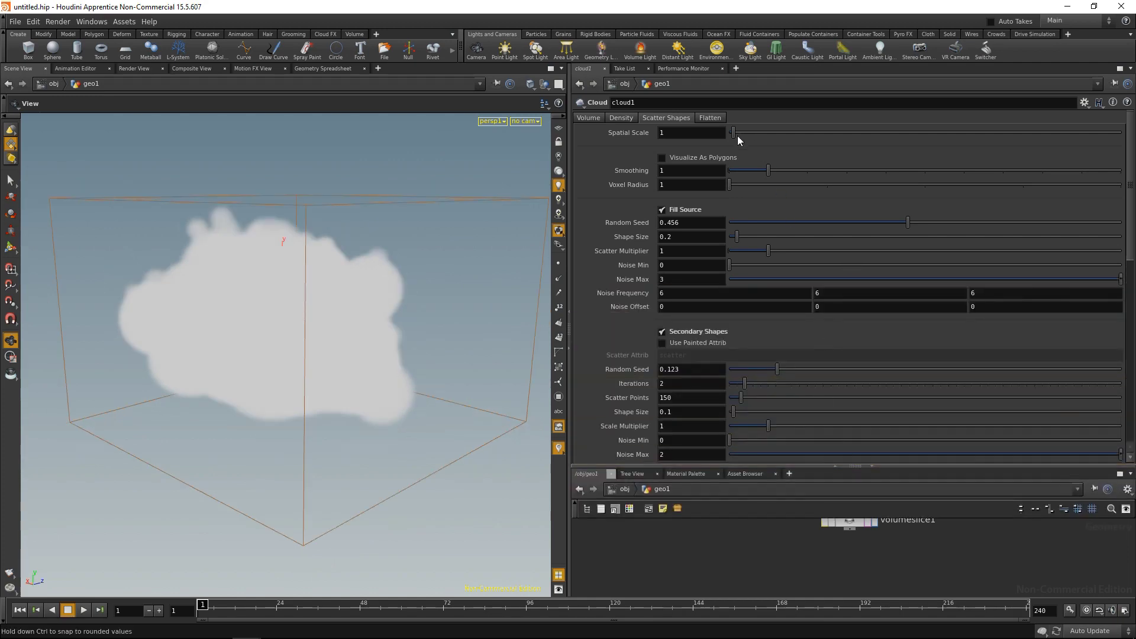
pyautogui.click(712, 118)
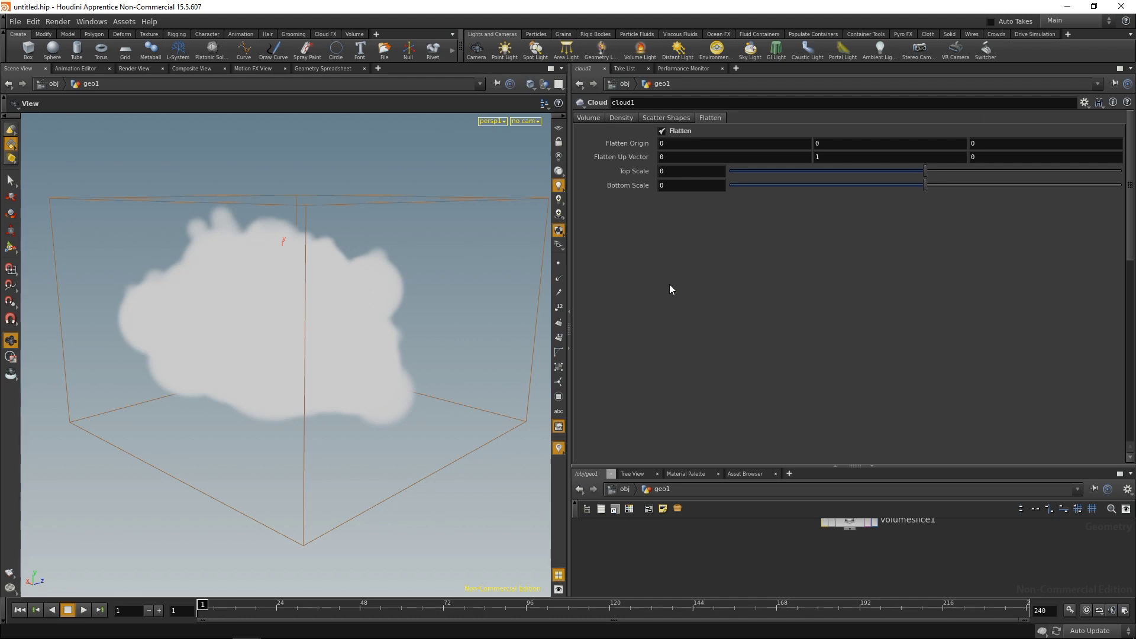
pyautogui.moveTo(375, 398); pyautogui.dragTo(467, 355)
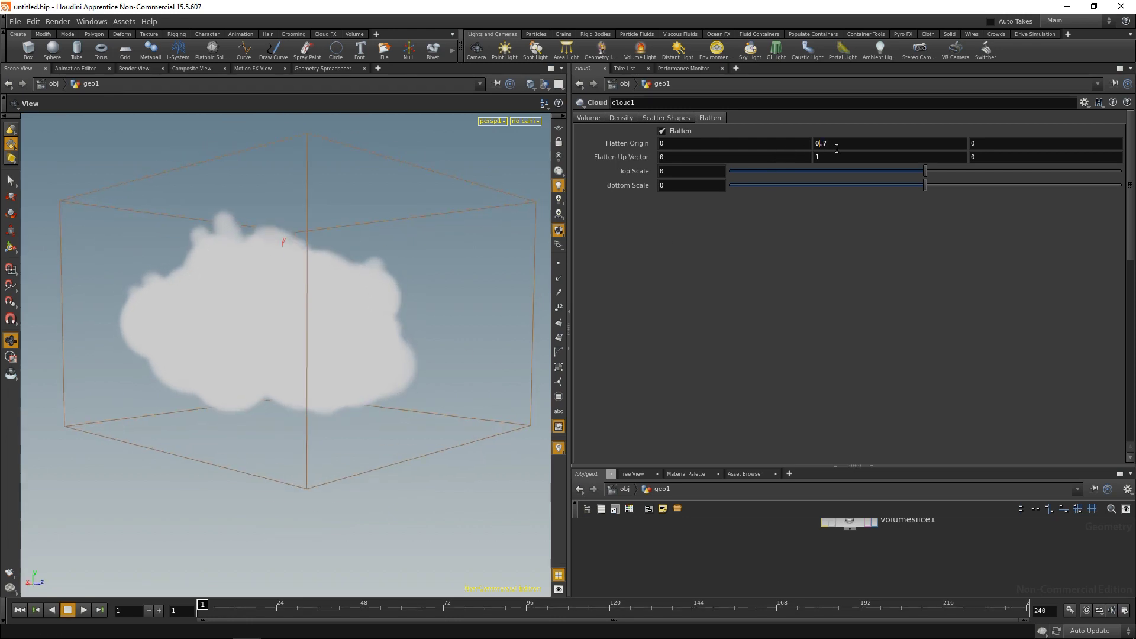
pyautogui.moveTo(924, 185); pyautogui.dragTo(924, 161)
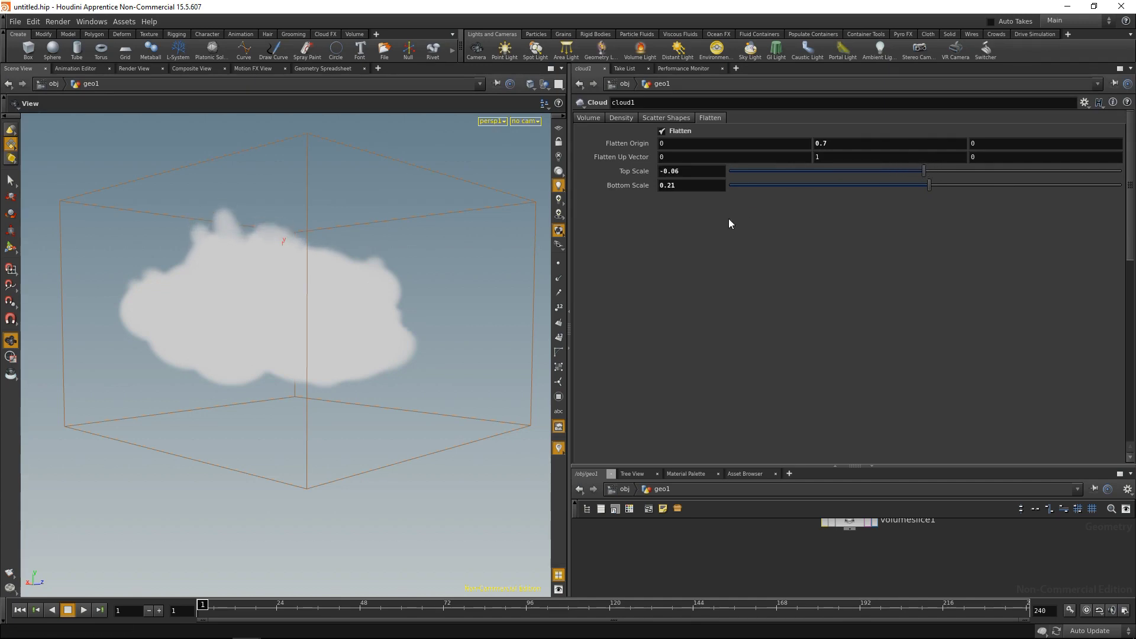
# Turn off Flatten, Secondary Shapes and Fill Source on the cloud node
pyautogui.click(661, 131)
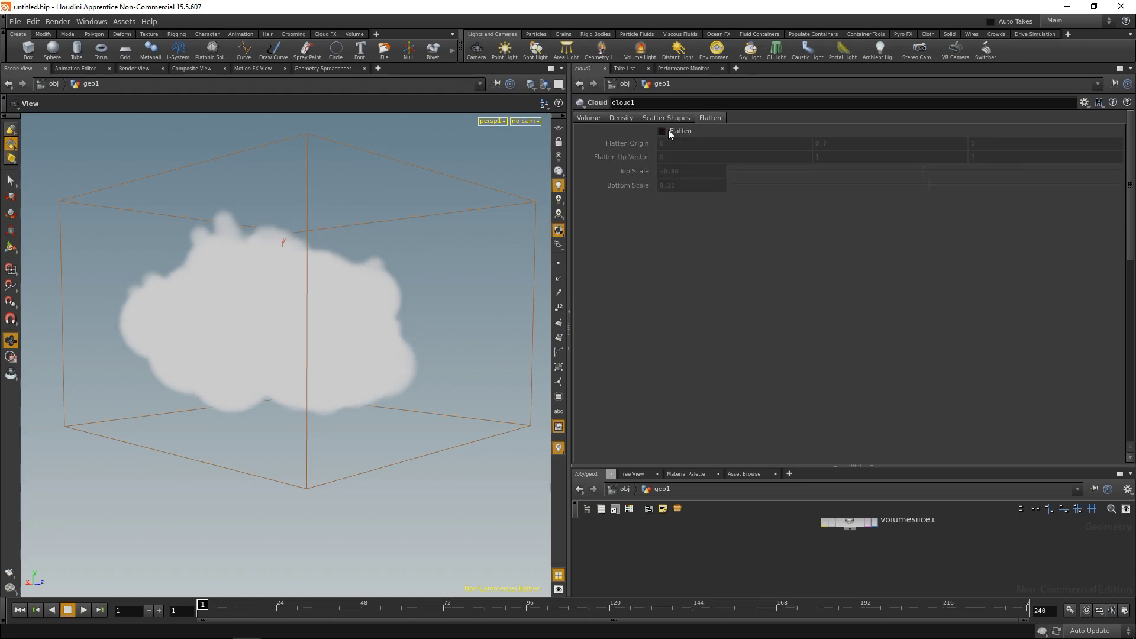
pyautogui.click(658, 119)
pyautogui.click(662, 331)
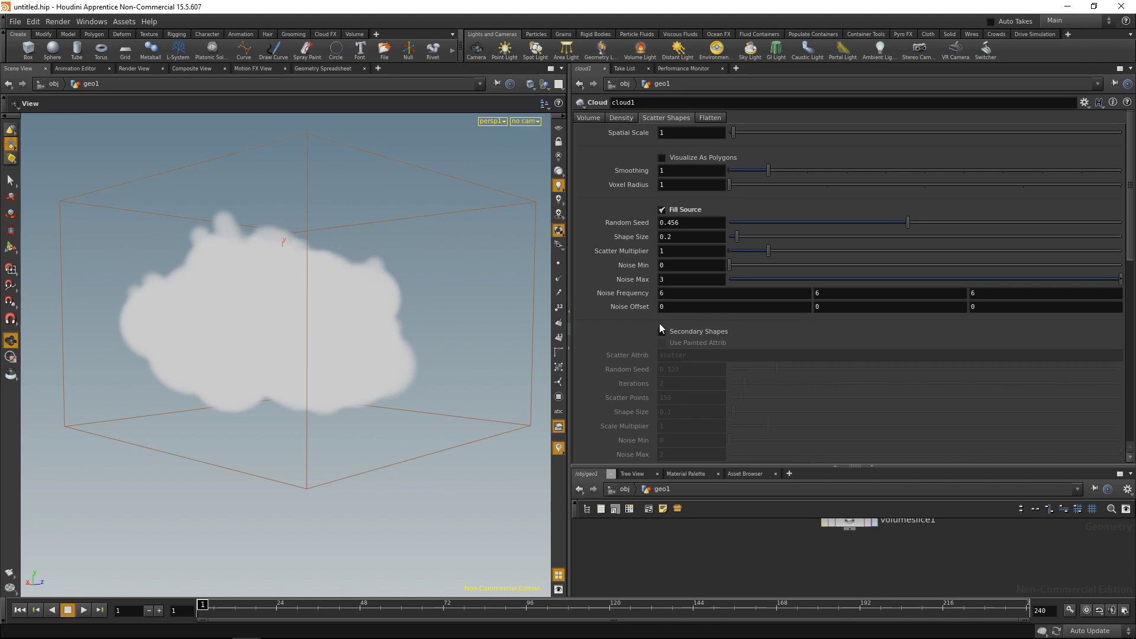
pyautogui.click(662, 209)
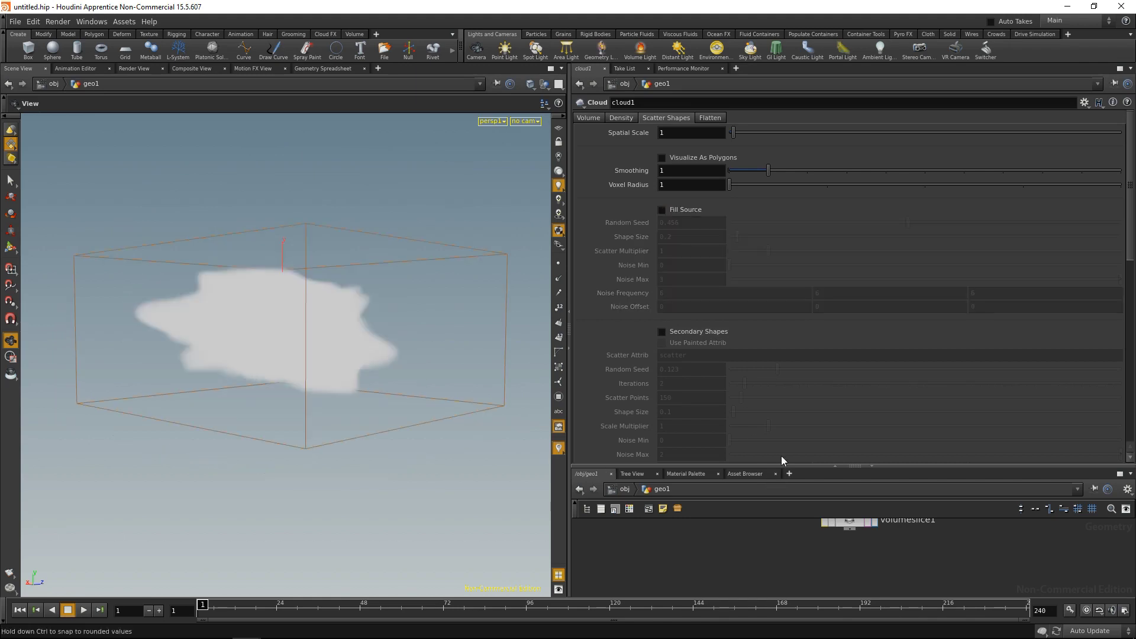
pyautogui.click(616, 119)
pyautogui.click(591, 118)
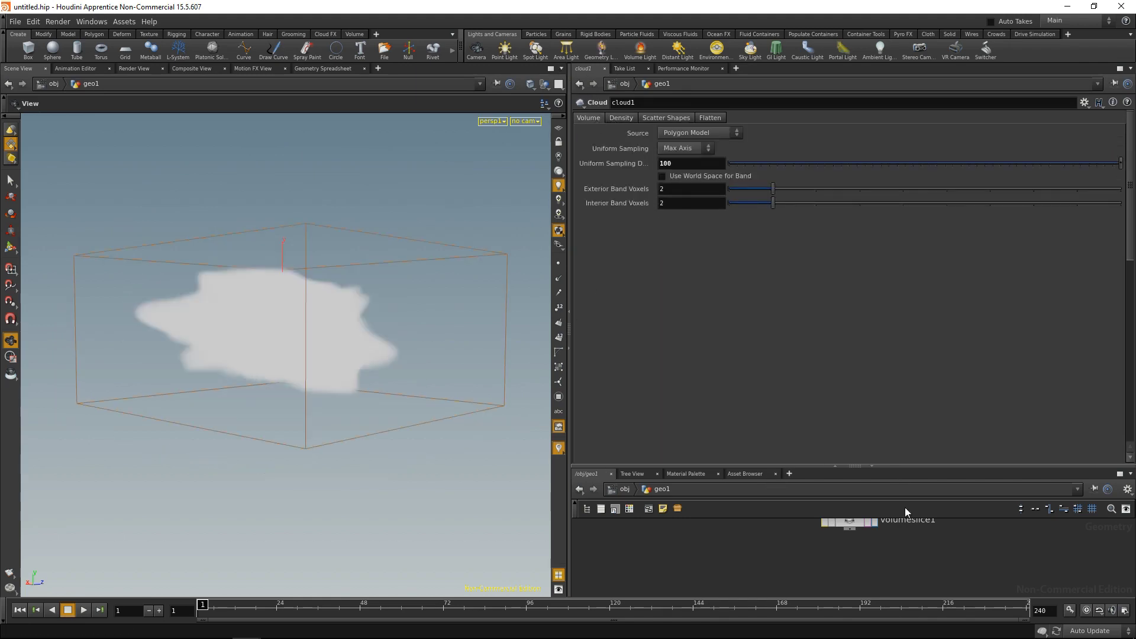
# Display the cloud noise node and raise its noise amplitude to 0.402
pyautogui.click(848, 467)
pyautogui.click(825, 465)
pyautogui.click(813, 464)
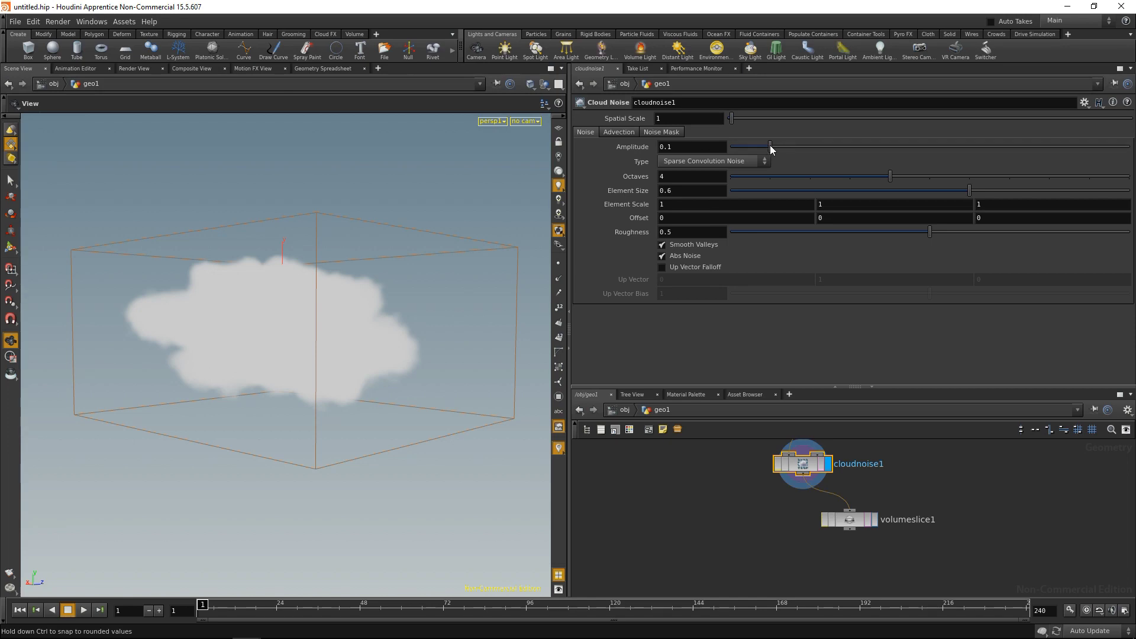
pyautogui.moveTo(769, 146); pyautogui.dragTo(890, 149)
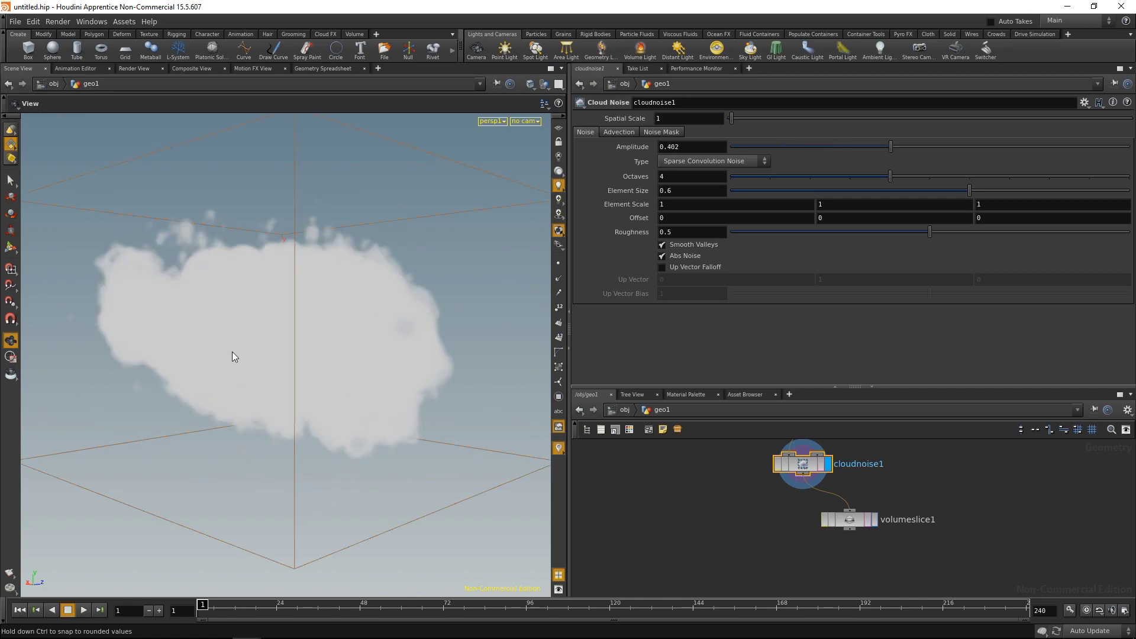
pyautogui.scroll(3, 300, 287)
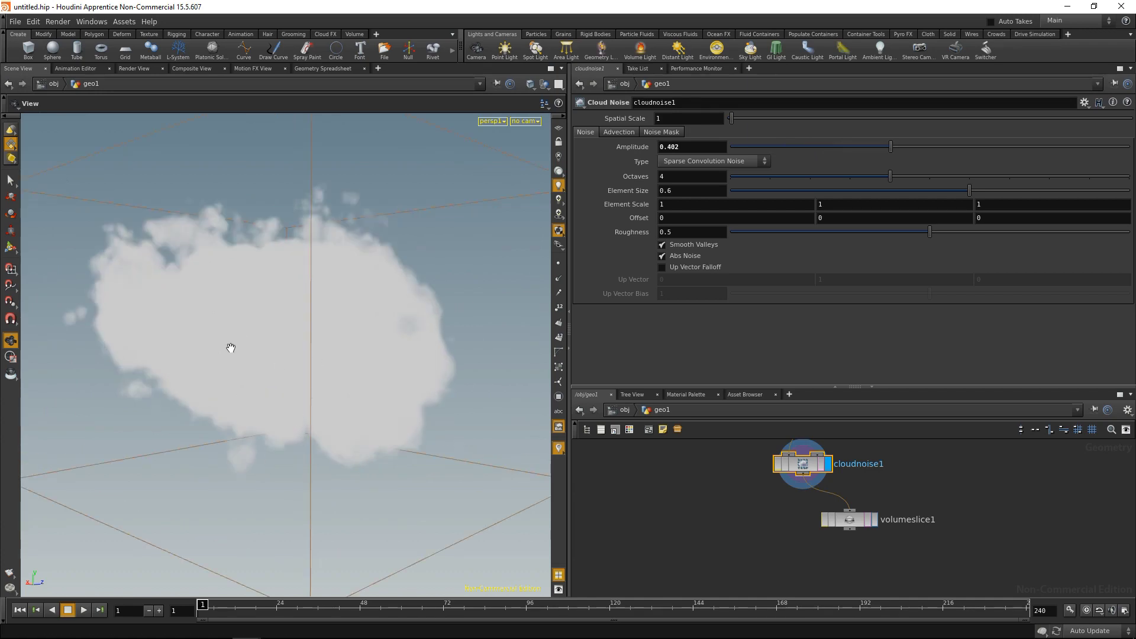
pyautogui.moveTo(231, 348); pyautogui.dragTo(355, 272)
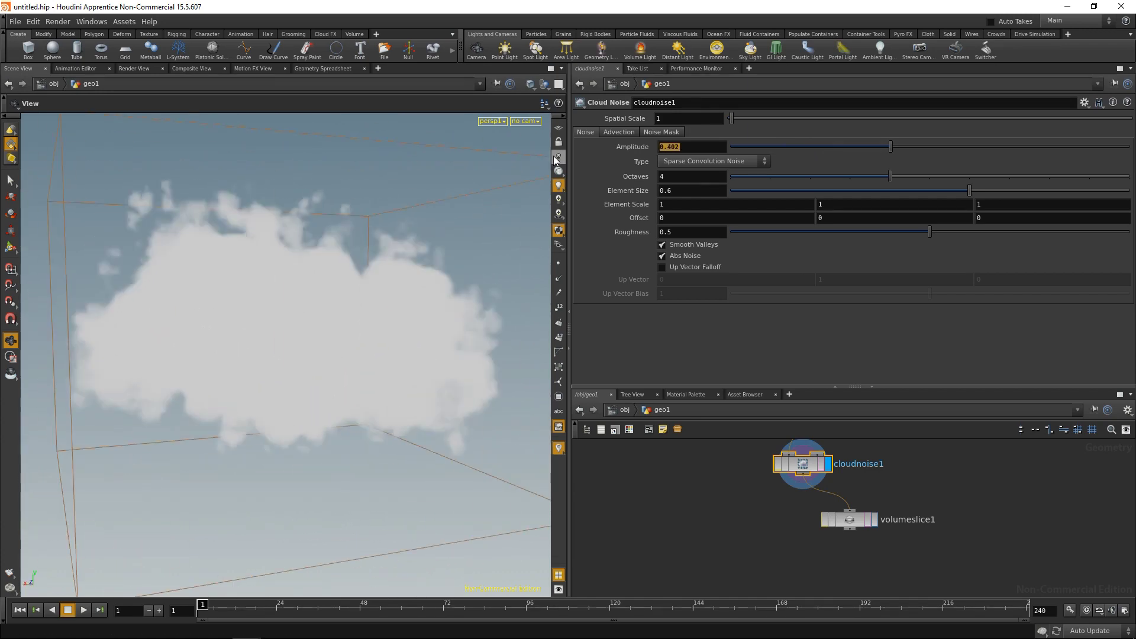
# Set the cloud noise amplitude to 0.1 and review the available noise types
pyautogui.write('.1')
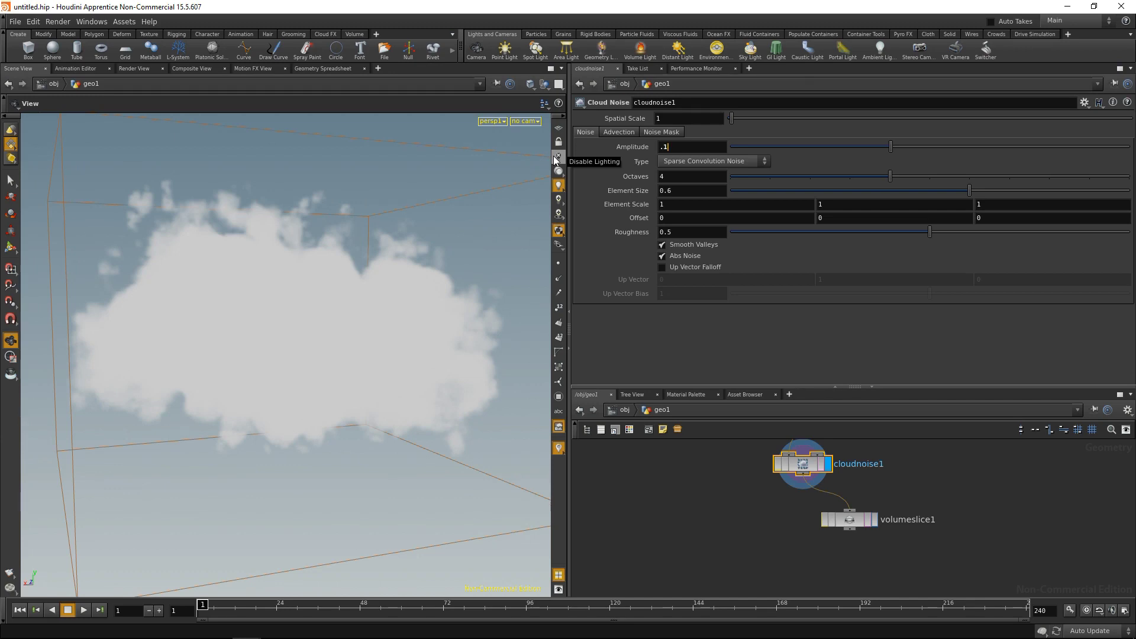
pyautogui.press('Return')
pyautogui.press('h')
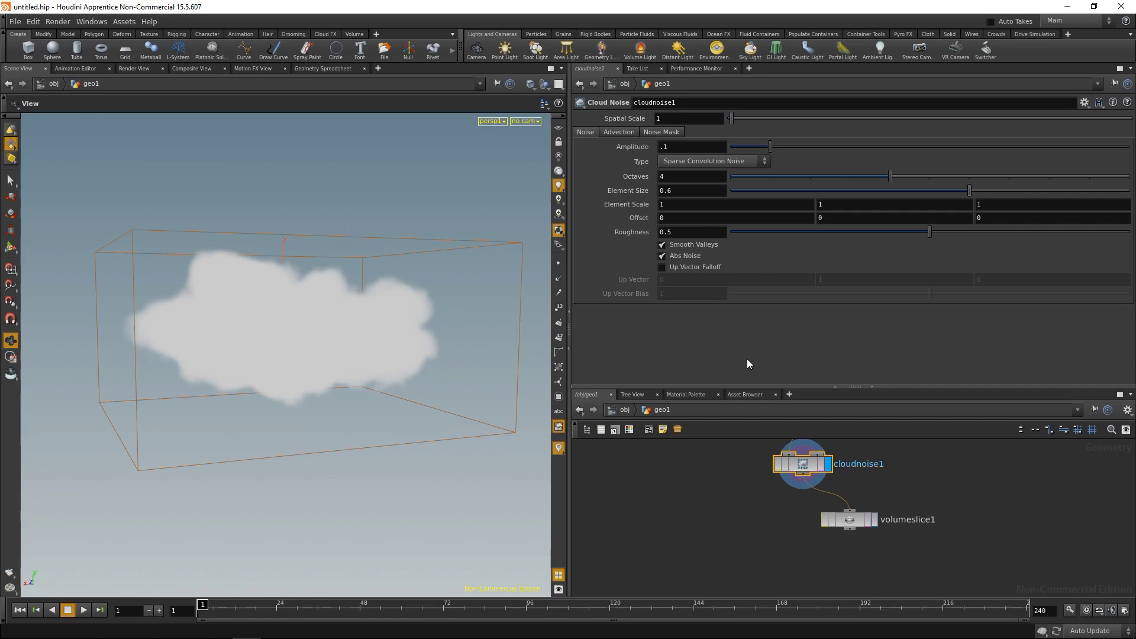
pyautogui.click(746, 158)
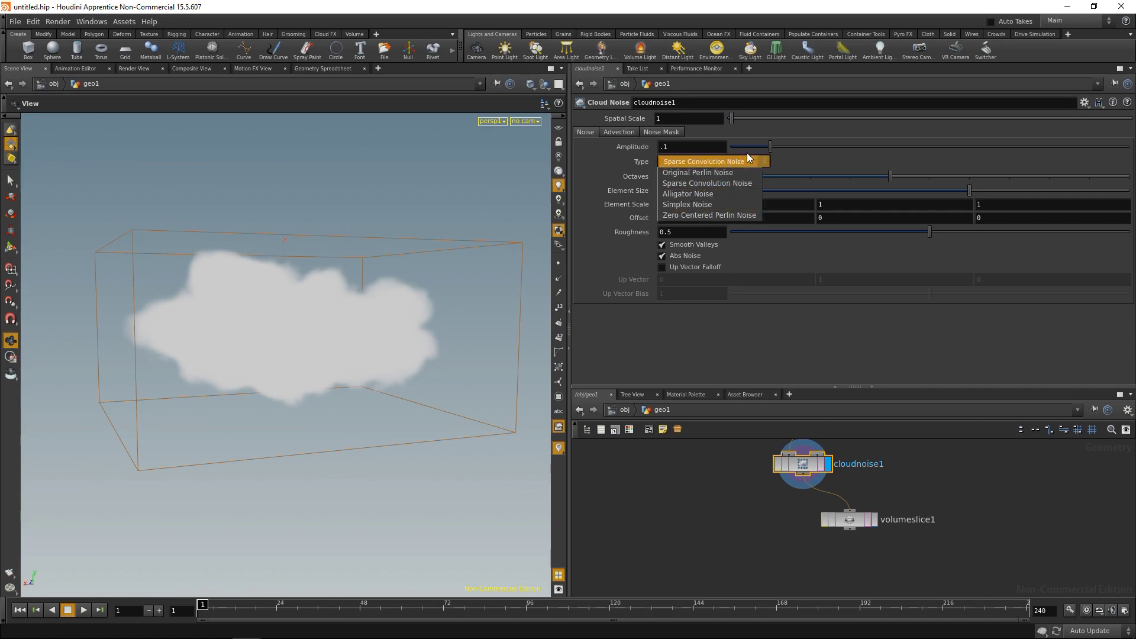
pyautogui.click(784, 353)
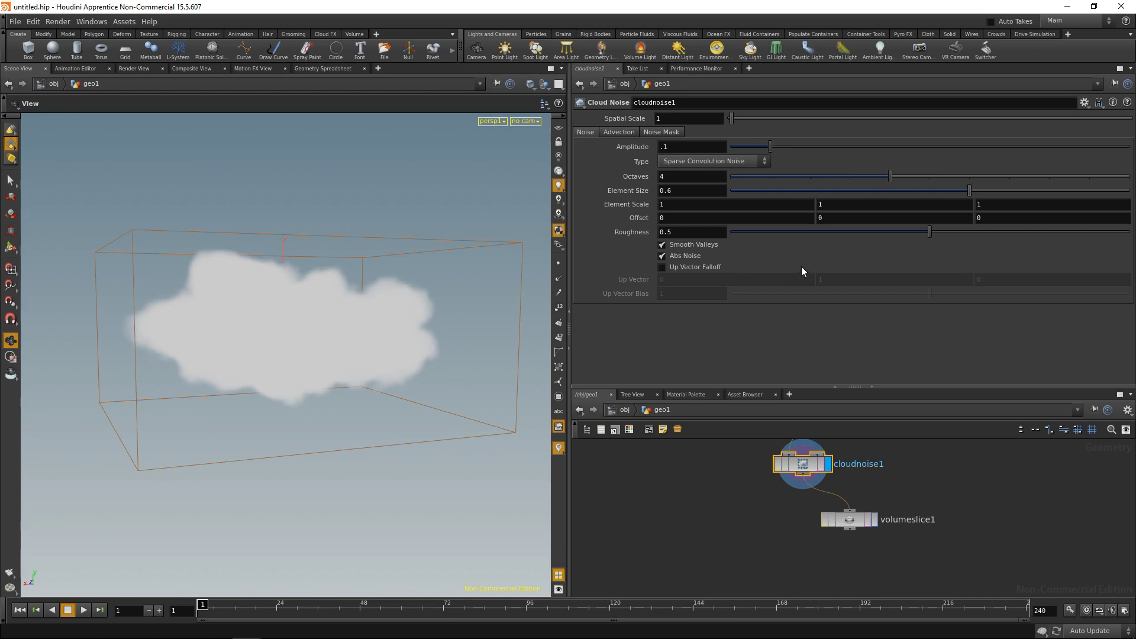
# Display the volume slice and set the cloud noise's advection amplitude to 0.5
pyautogui.click(618, 131)
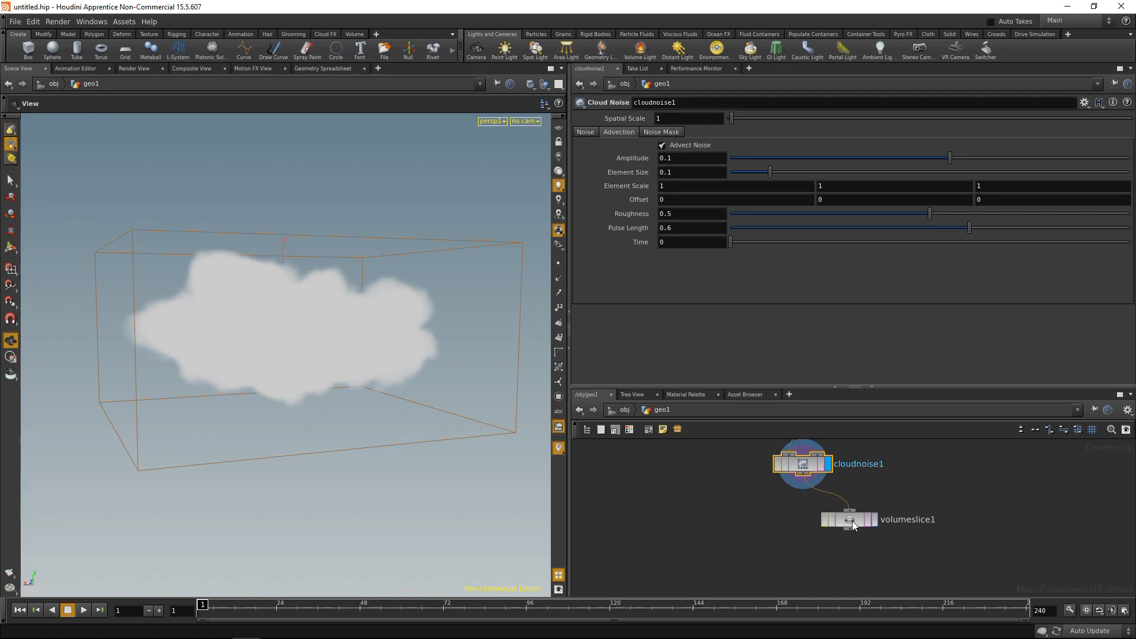
pyautogui.click(874, 521)
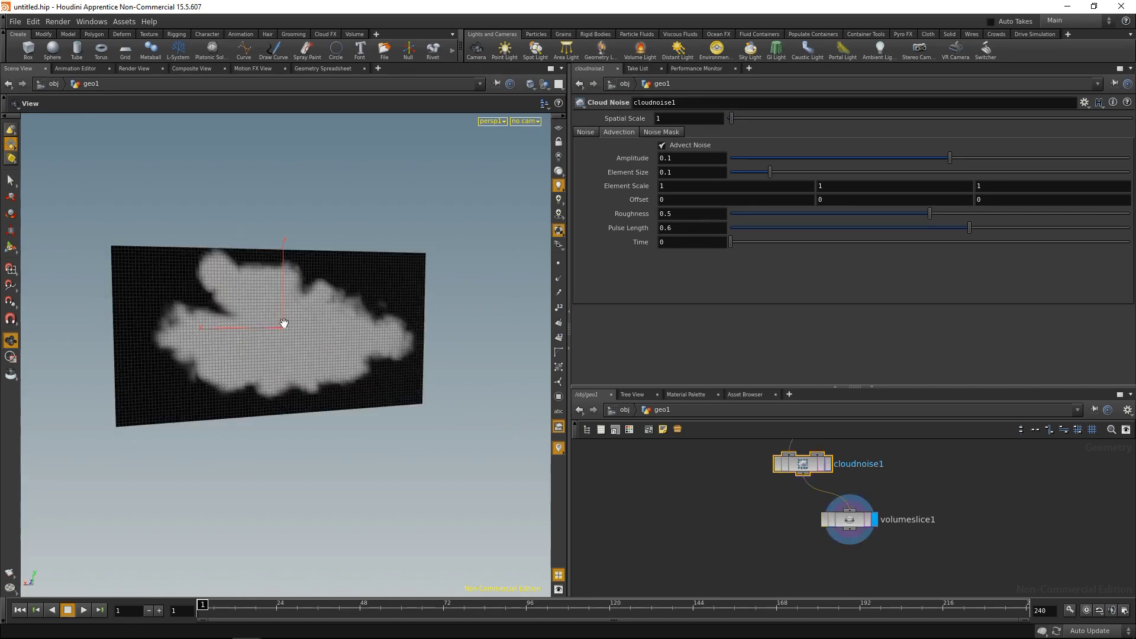
pyautogui.moveTo(323, 283); pyautogui.dragTo(332, 319, button='right')
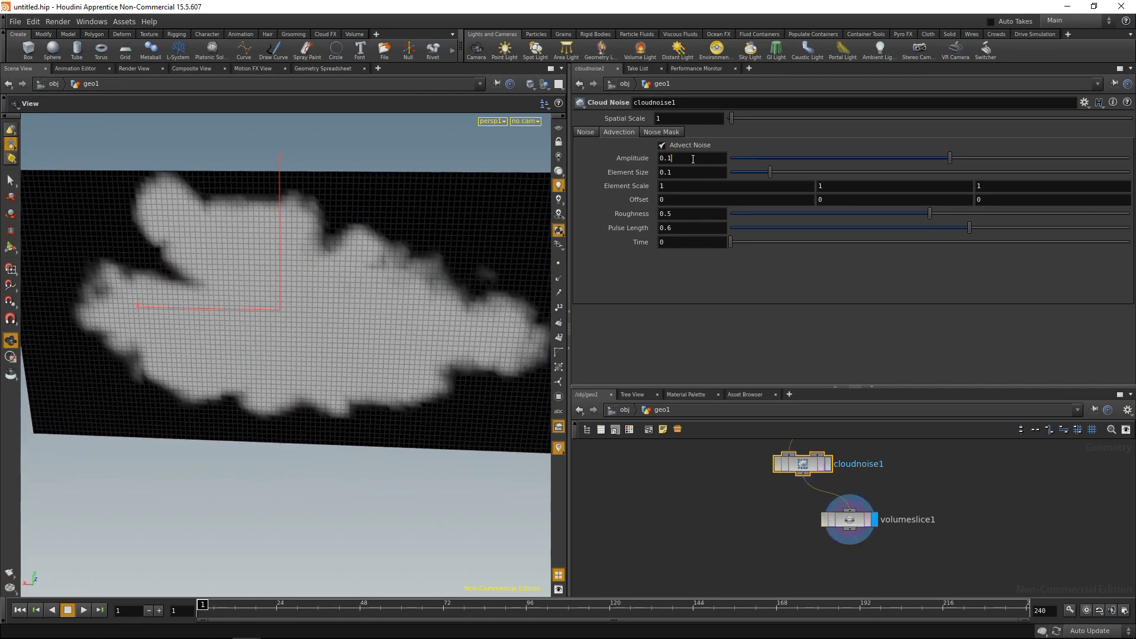
pyautogui.press('BackSpace')
pyautogui.write('5')
pyautogui.press('Return')
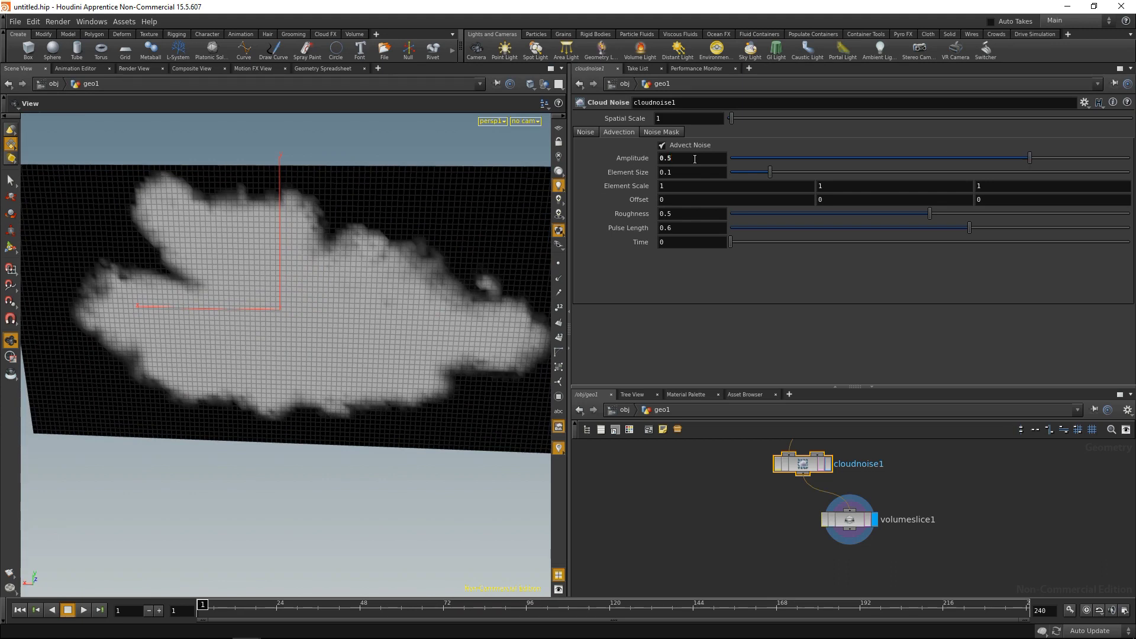
# Compare the slice with Advect Noise off and on again, and look over the cloud noise's mask settings
pyautogui.click(662, 145)
pyautogui.click(661, 145)
pyautogui.click(677, 133)
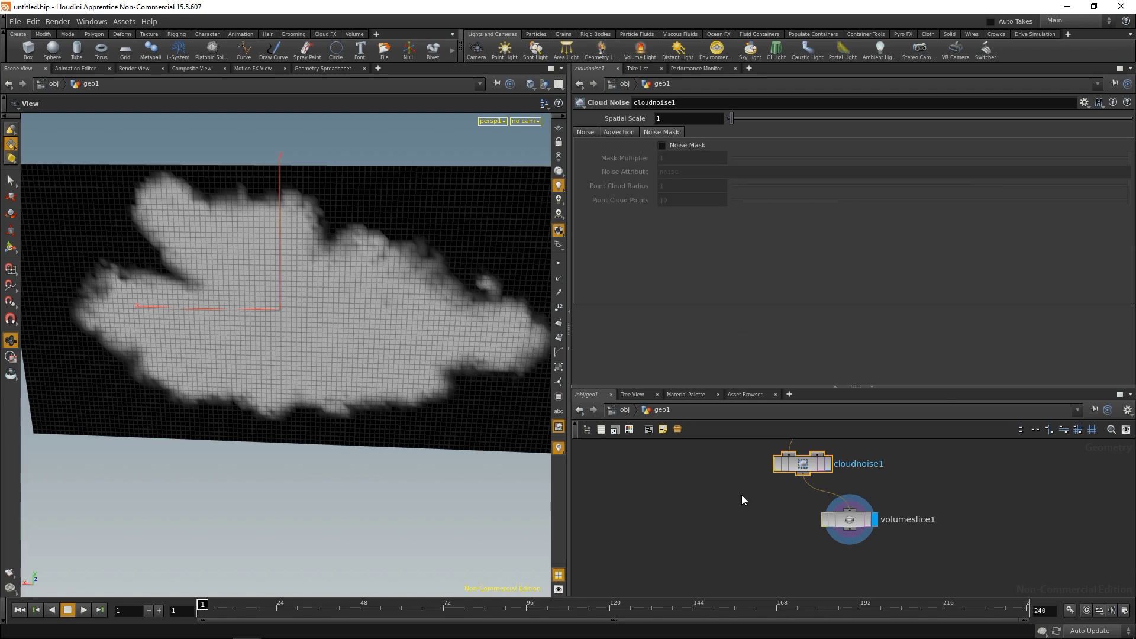
pyautogui.moveTo(852, 387); pyautogui.dragTo(852, 260)
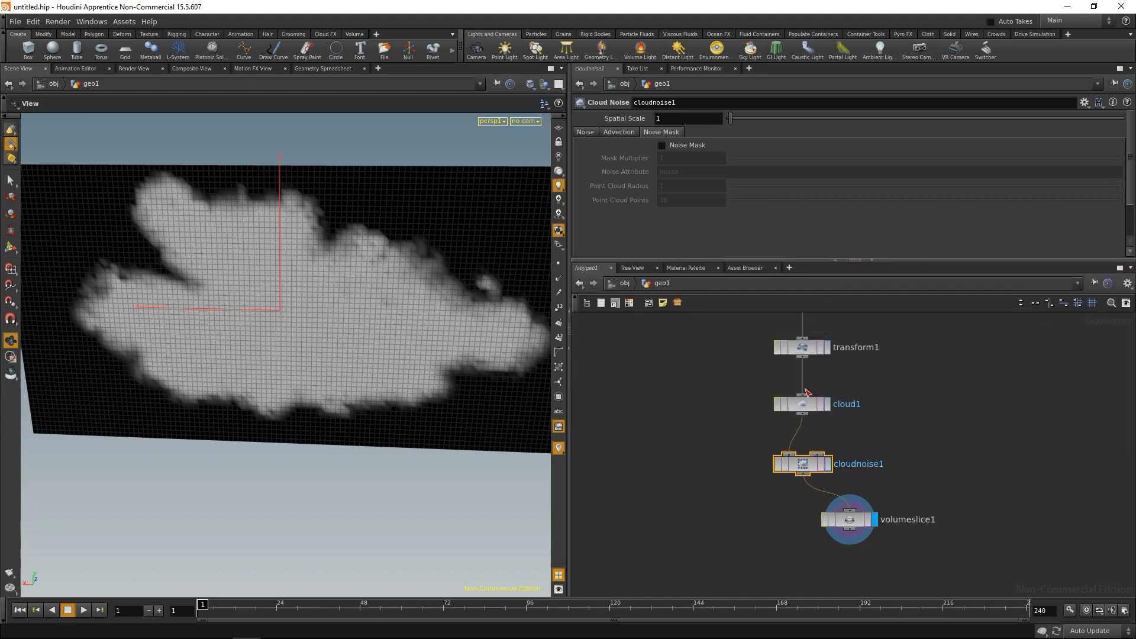
pyautogui.moveTo(720, 429); pyautogui.dragTo(688, 352, button='middle')
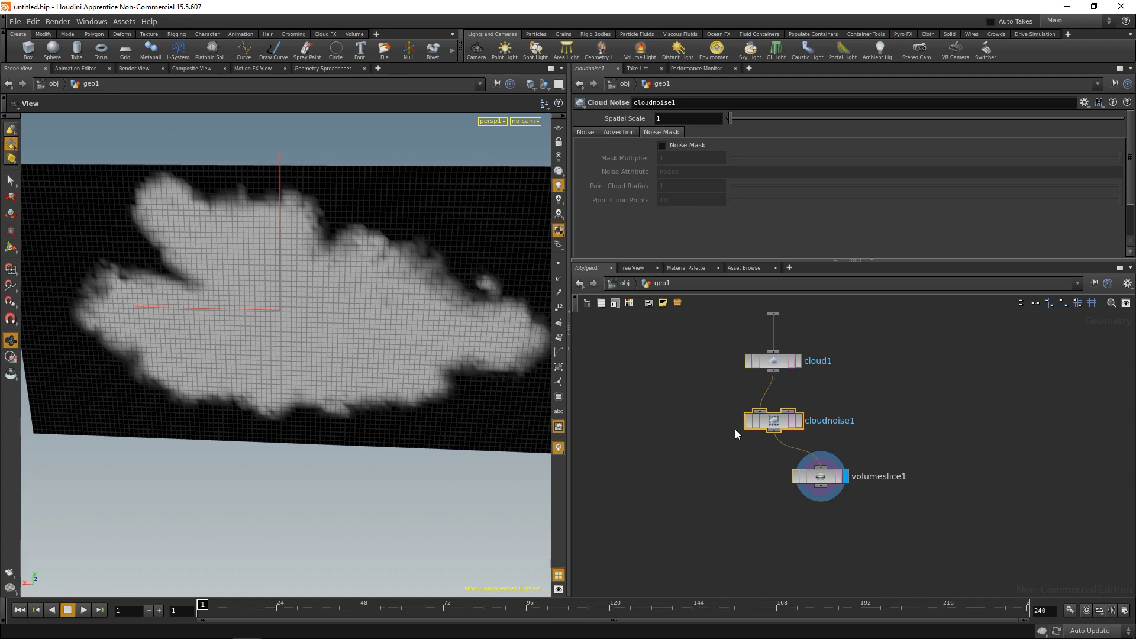
# Display the cloud noise node and set its advection amplitude to 0.1
pyautogui.click(586, 132)
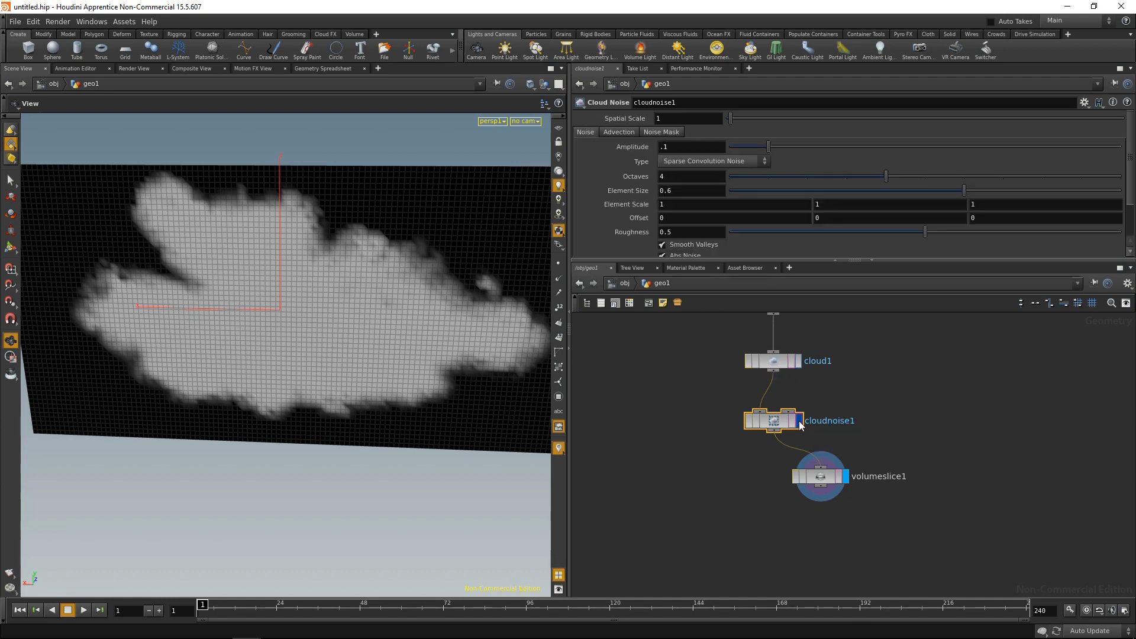
pyautogui.click(799, 421)
pyautogui.scroll(-5, 296, 381)
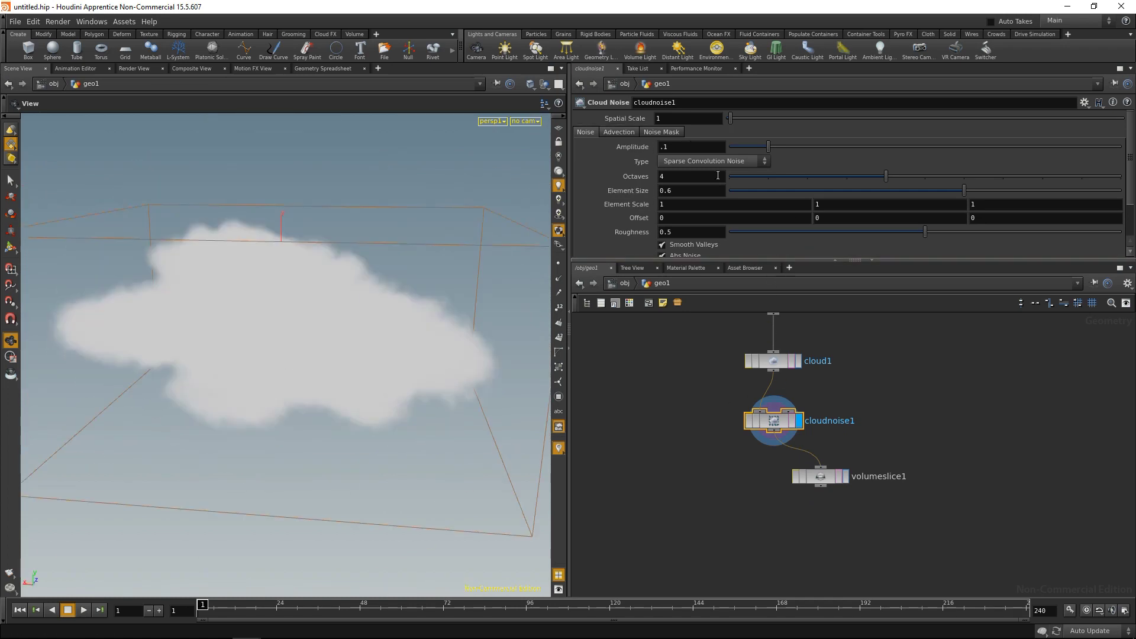
pyautogui.click(619, 132)
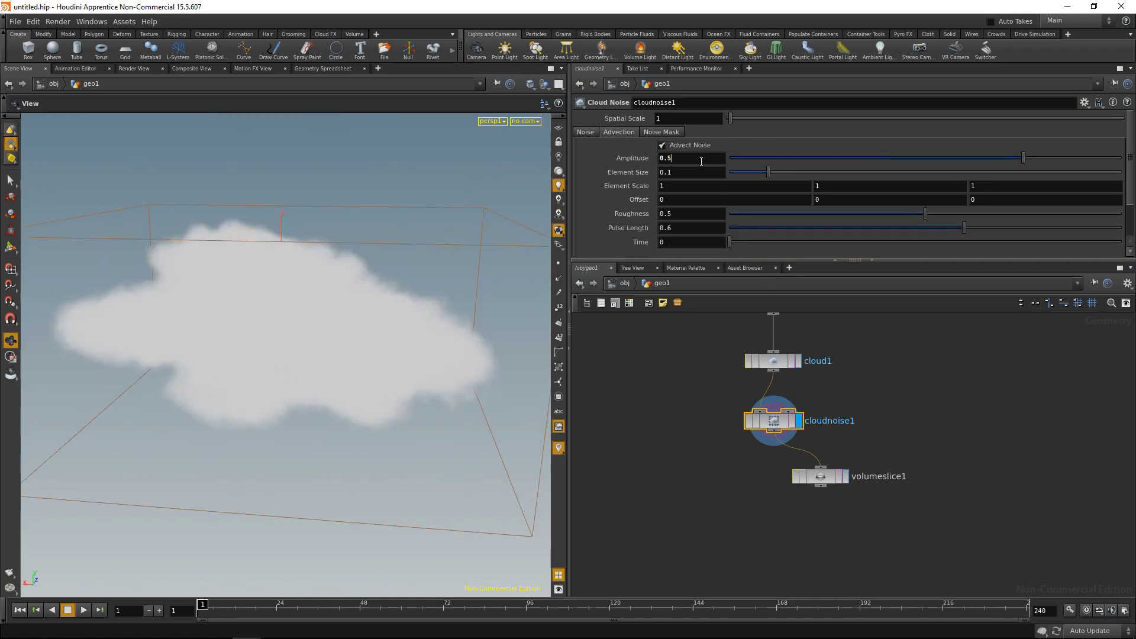
pyautogui.press('BackSpace')
pyautogui.write('1')
pyautogui.press('Return')
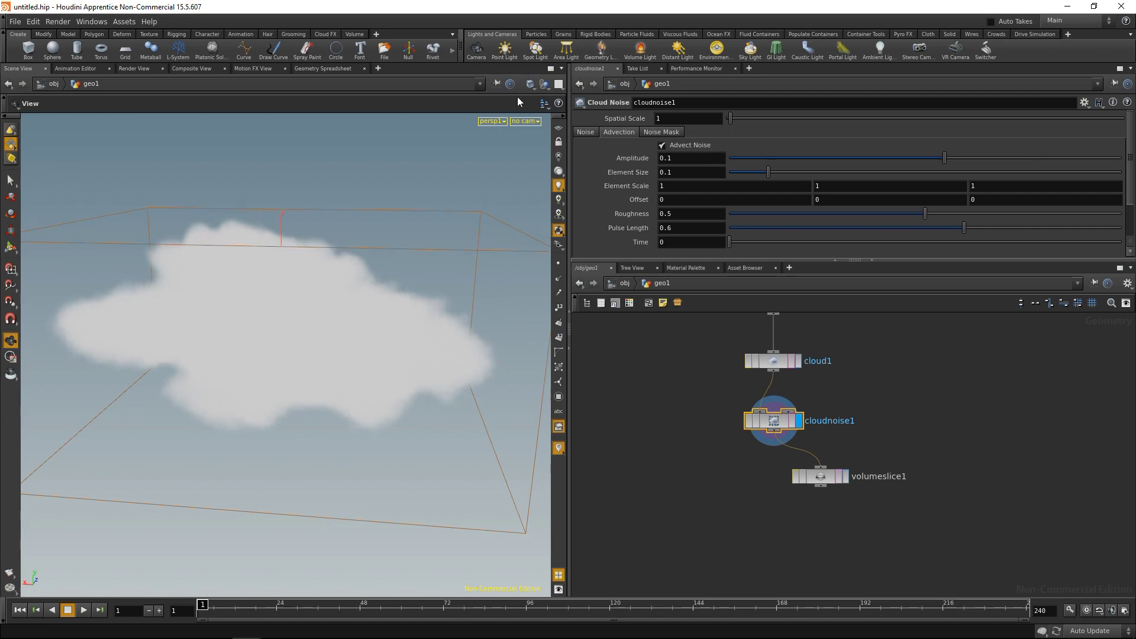
# Set the main noise amplitude of the cloud noise node to 0.4
pyautogui.click(586, 134)
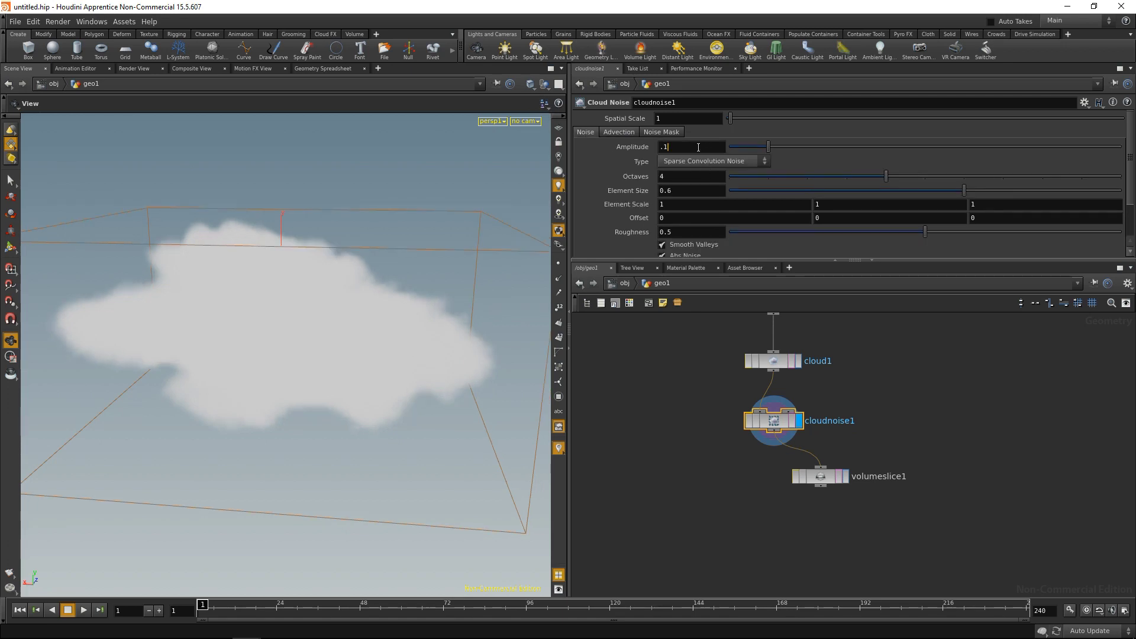
pyautogui.click(698, 148)
pyautogui.press('BackSpace')
pyautogui.write('4')
pyautogui.press('Return')
pyautogui.moveTo(267, 355); pyautogui.dragTo(270, 331)
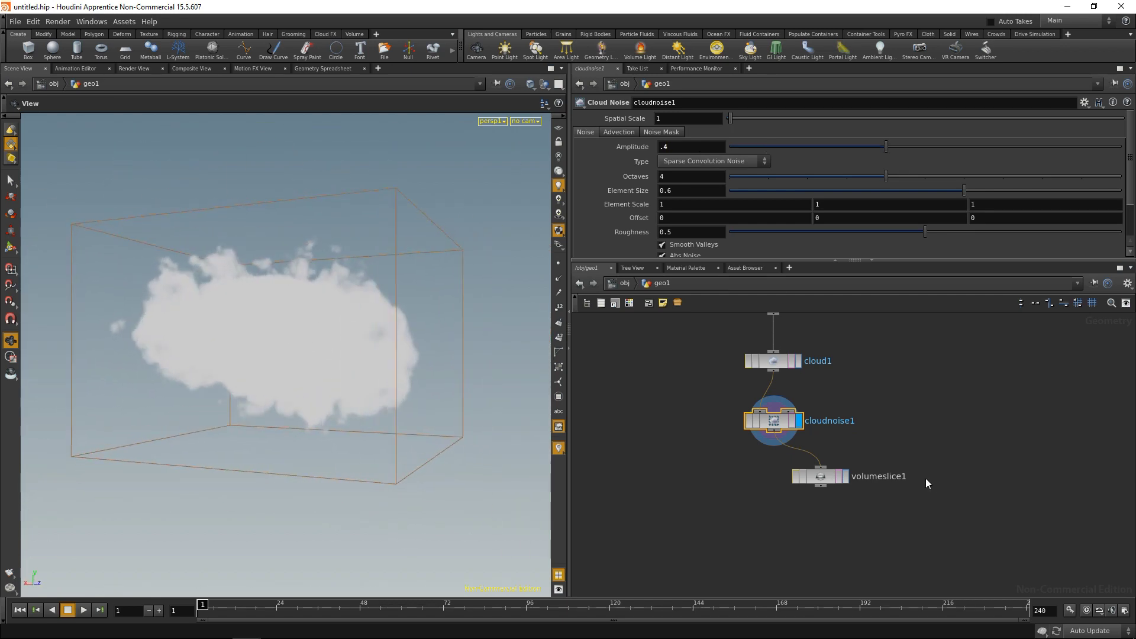
# Display the volume slice and examine the cloud's interior density up close
pyautogui.click(847, 477)
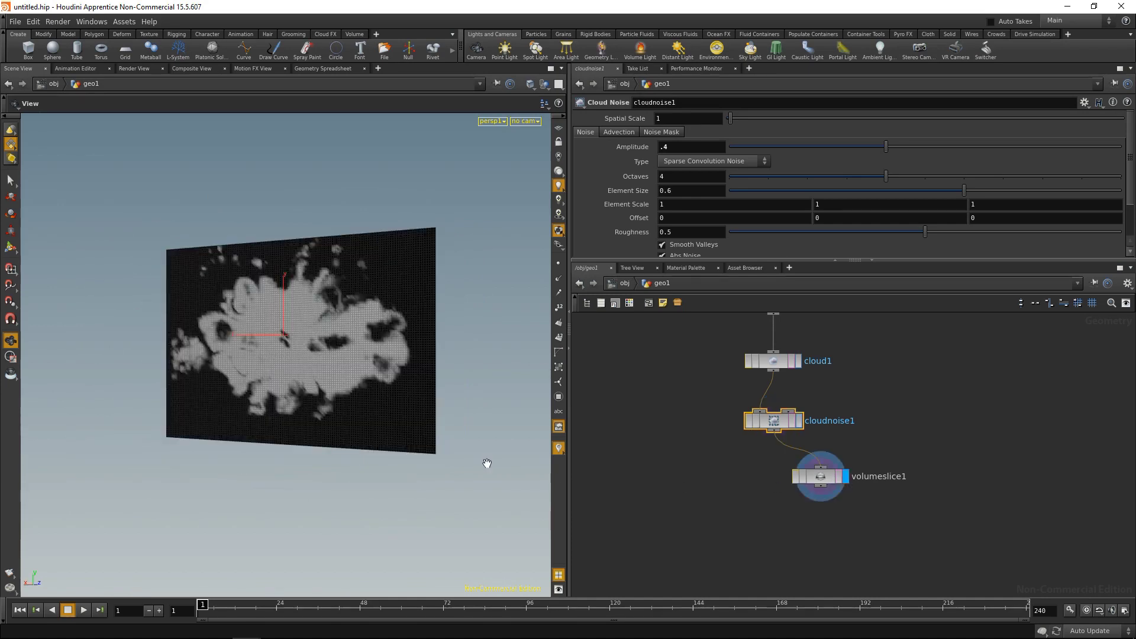
pyautogui.moveTo(307, 355); pyautogui.dragTo(264, 307)
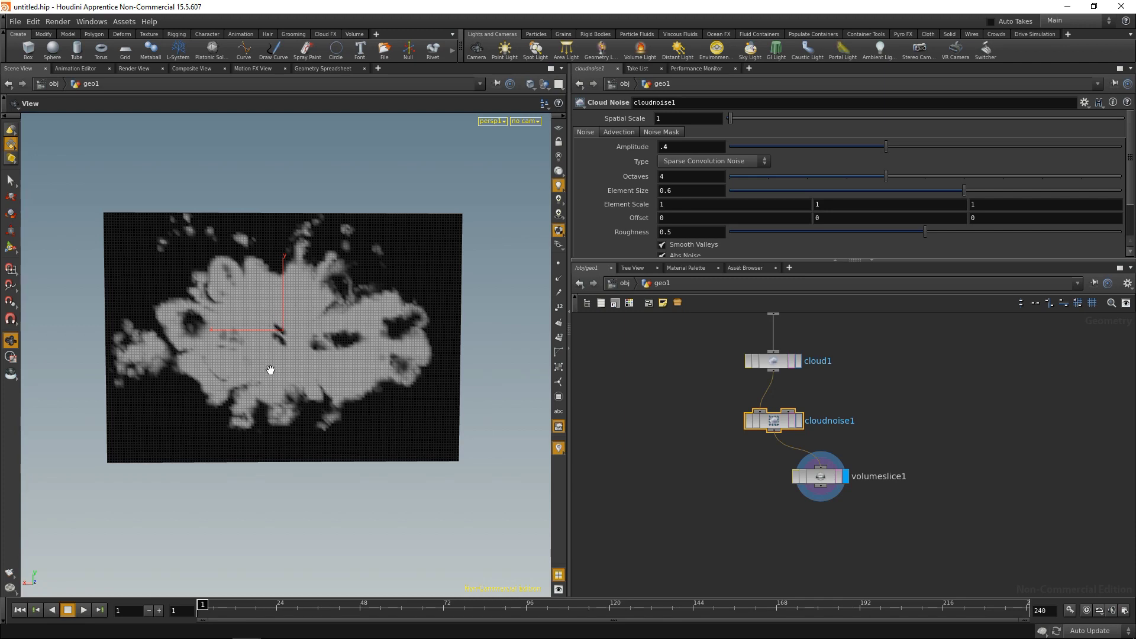
pyautogui.moveTo(261, 361); pyautogui.dragTo(355, 355, button='right')
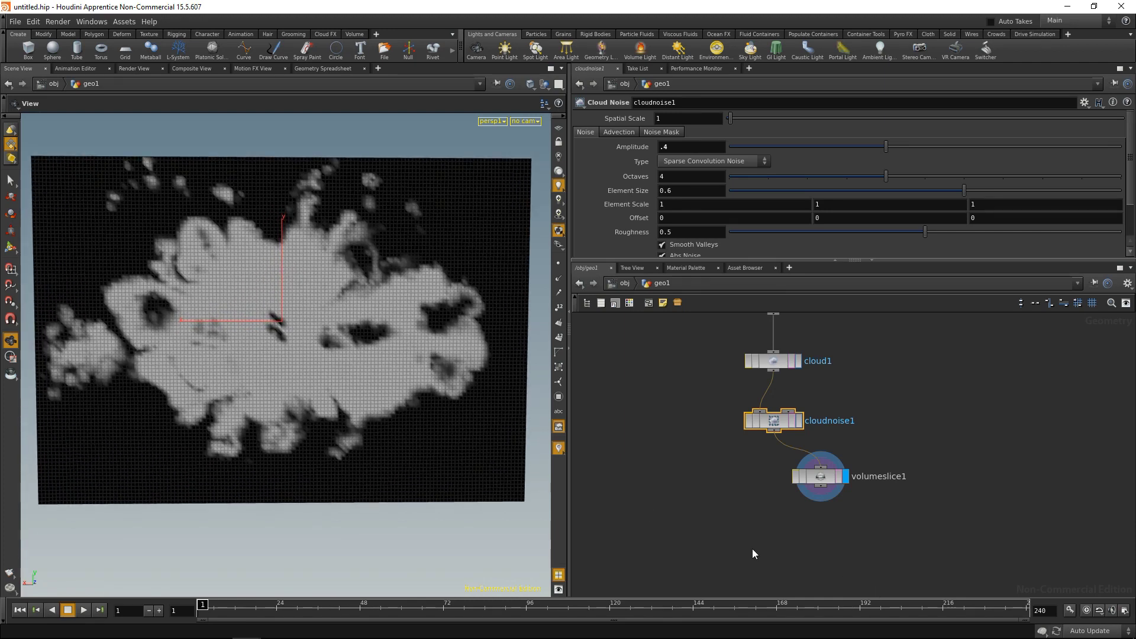
# Insert a Volume VOP between the cloud noise and volume slice nodes and open its inner network
pyautogui.press('Tab')
pyautogui.write('volvo')
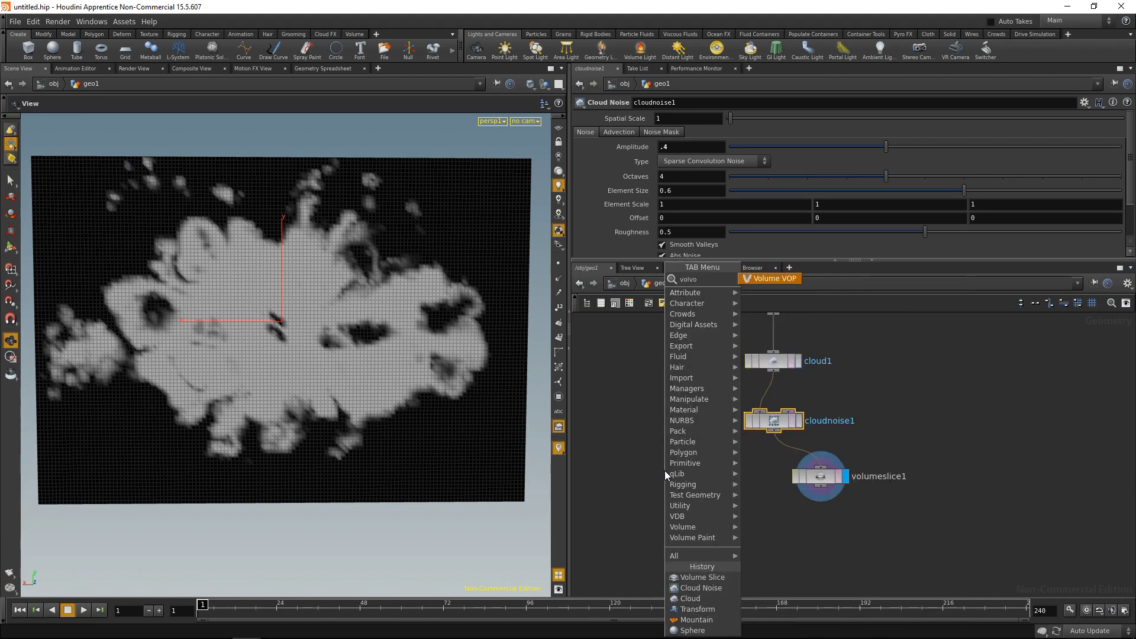
pyautogui.press('Return')
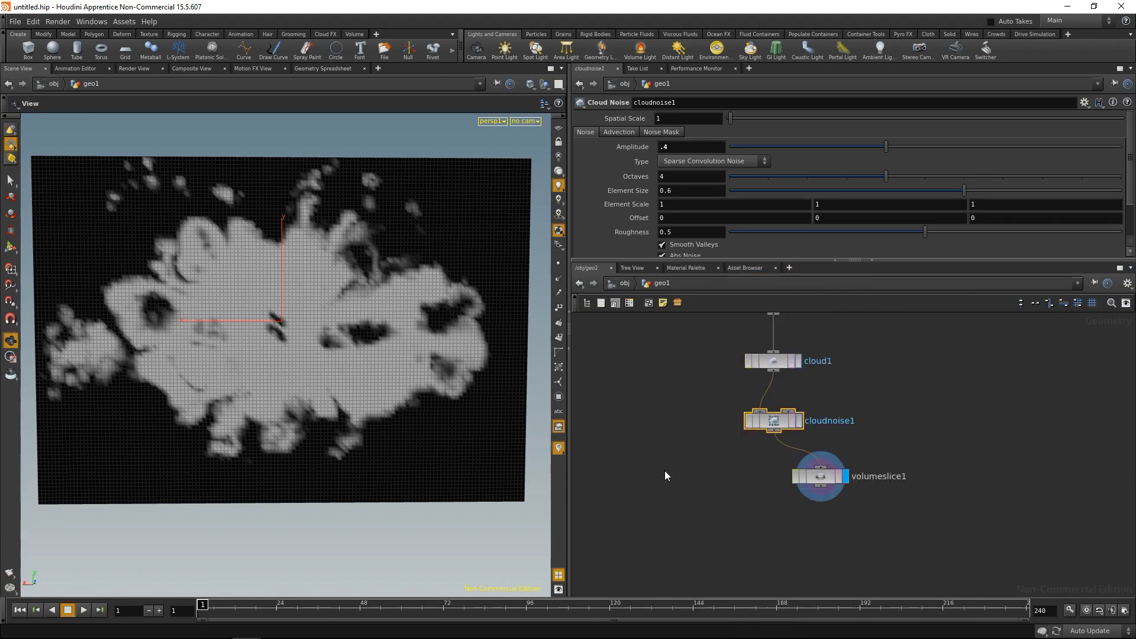
pyautogui.click(665, 470)
pyautogui.moveTo(662, 471); pyautogui.dragTo(795, 473)
pyautogui.doubleClick(795, 473)
pyautogui.press('h')
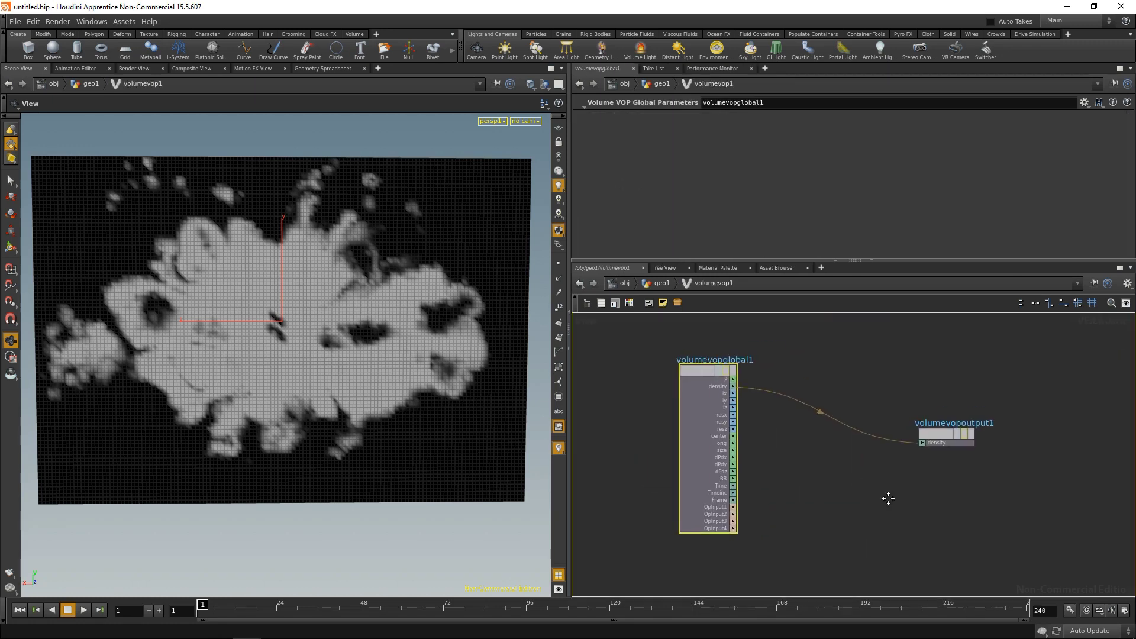
# Make room before the VOP output and add a Compare node with the global density wired into its first input
pyautogui.moveTo(915, 435); pyautogui.dragTo(1000, 371)
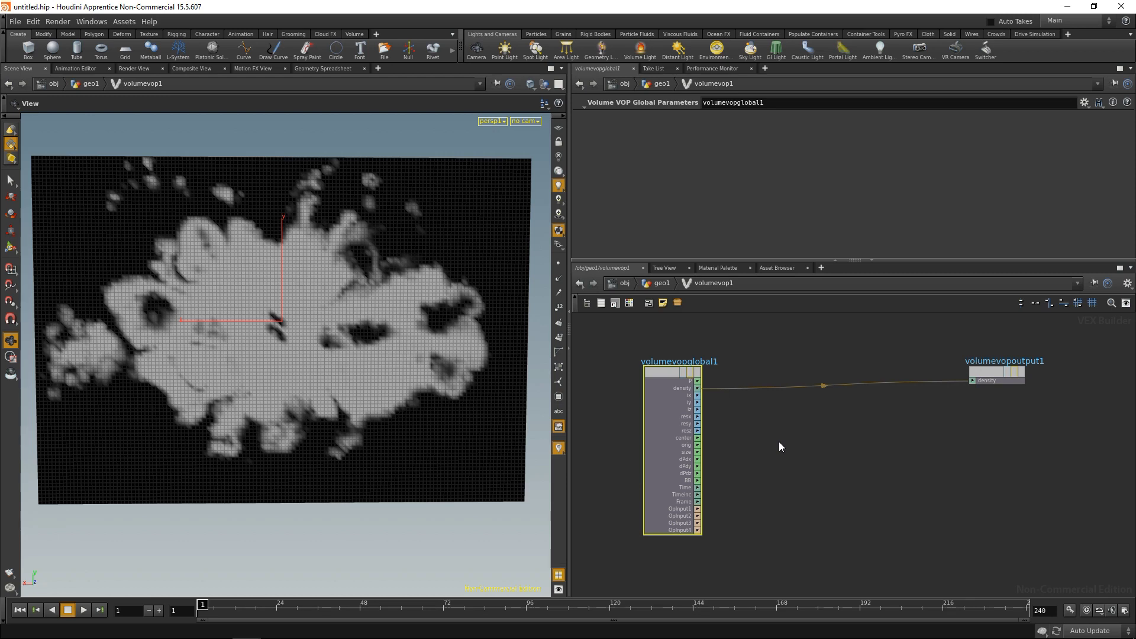
pyautogui.press('Tab')
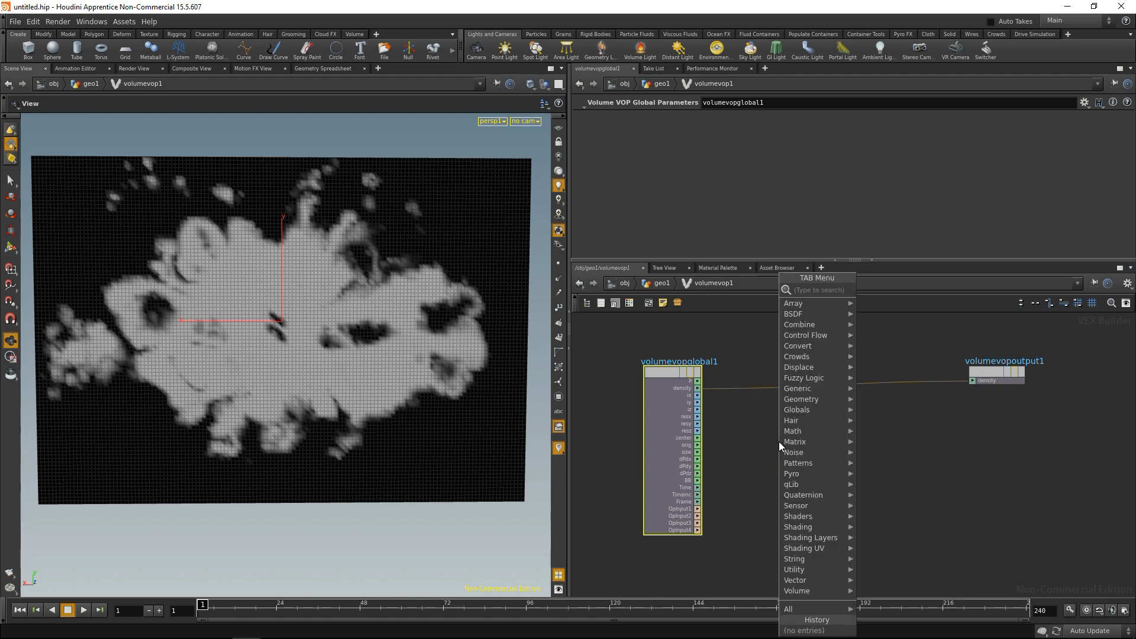
pyautogui.write('compa')
pyautogui.press('Return')
pyautogui.click(779, 442)
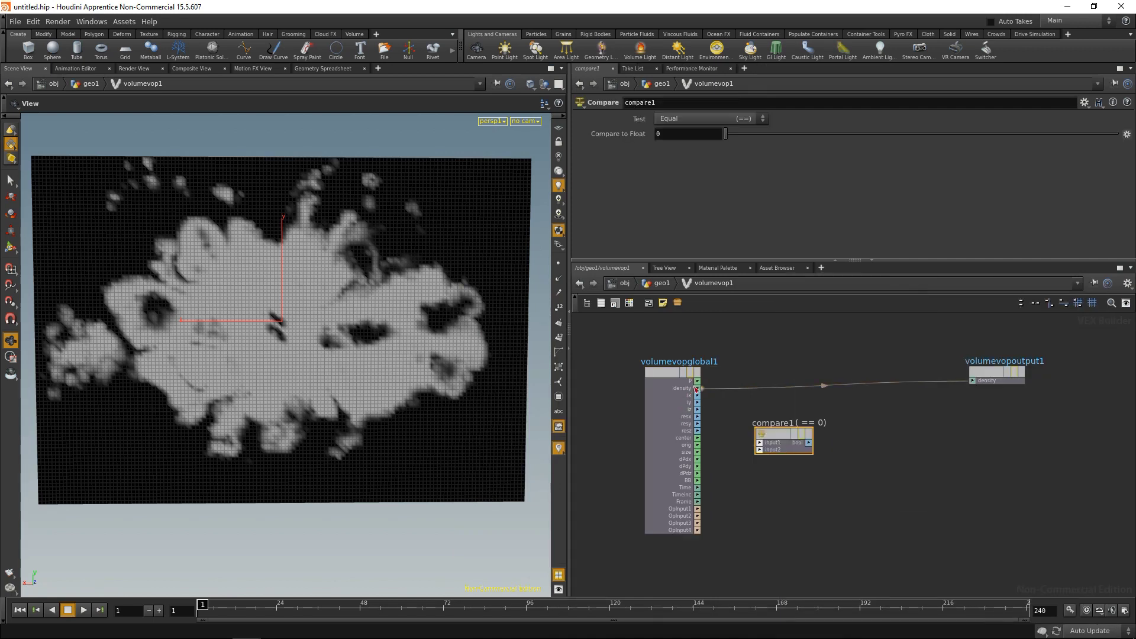
pyautogui.moveTo(698, 388); pyautogui.dragTo(767, 442)
# Set the Compare node's test to Greater Than with a comparison value of 0.05
pyautogui.click(715, 121)
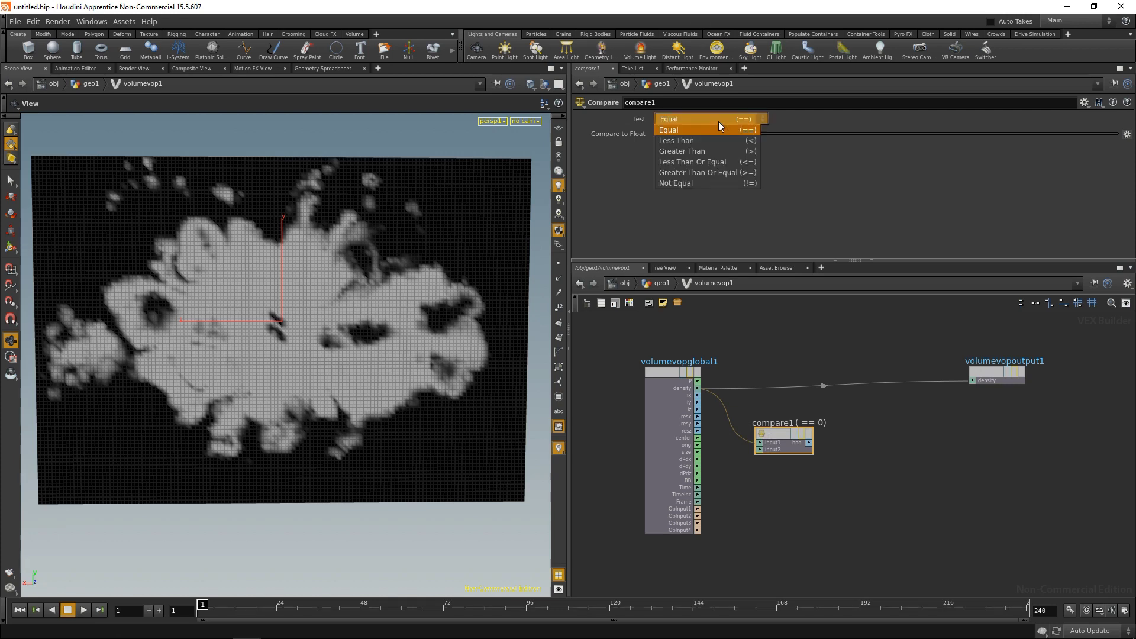
pyautogui.click(704, 152)
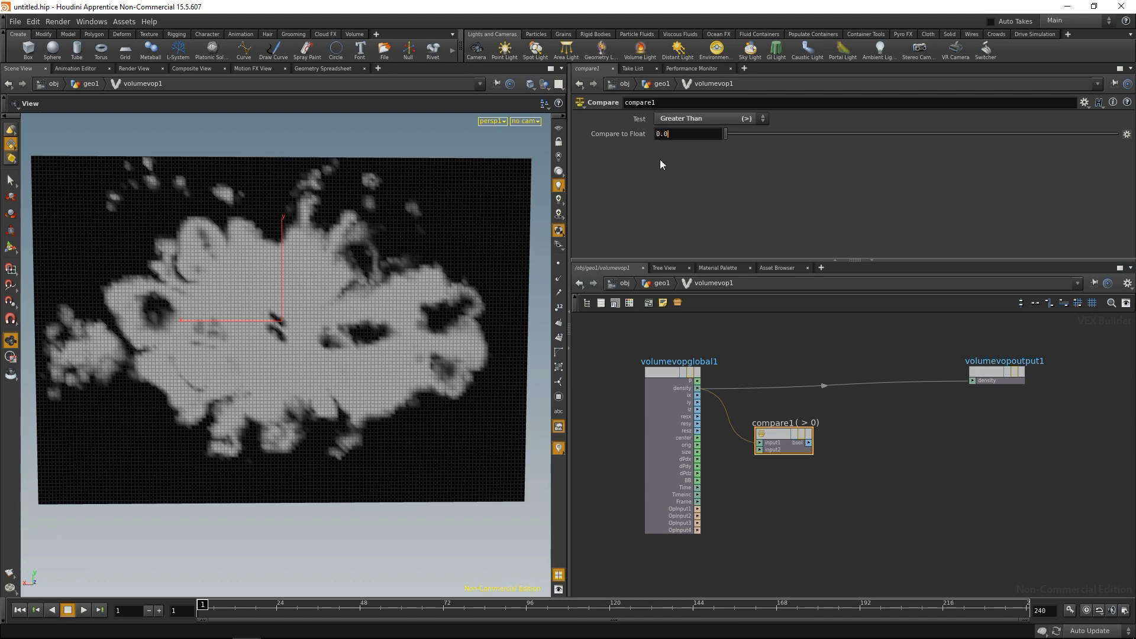
pyautogui.click(871, 498)
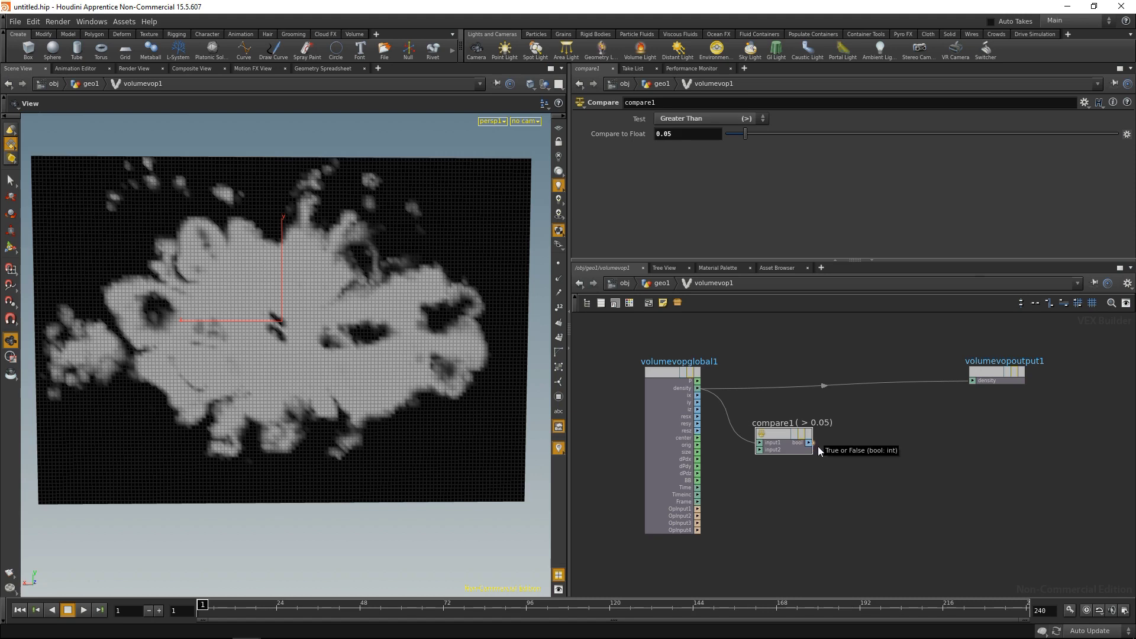
# Add a Switch node and wire the Compare node's bool output into its switcher index, lining up the two nodes
pyautogui.press('Tab')
pyautogui.write('sw')
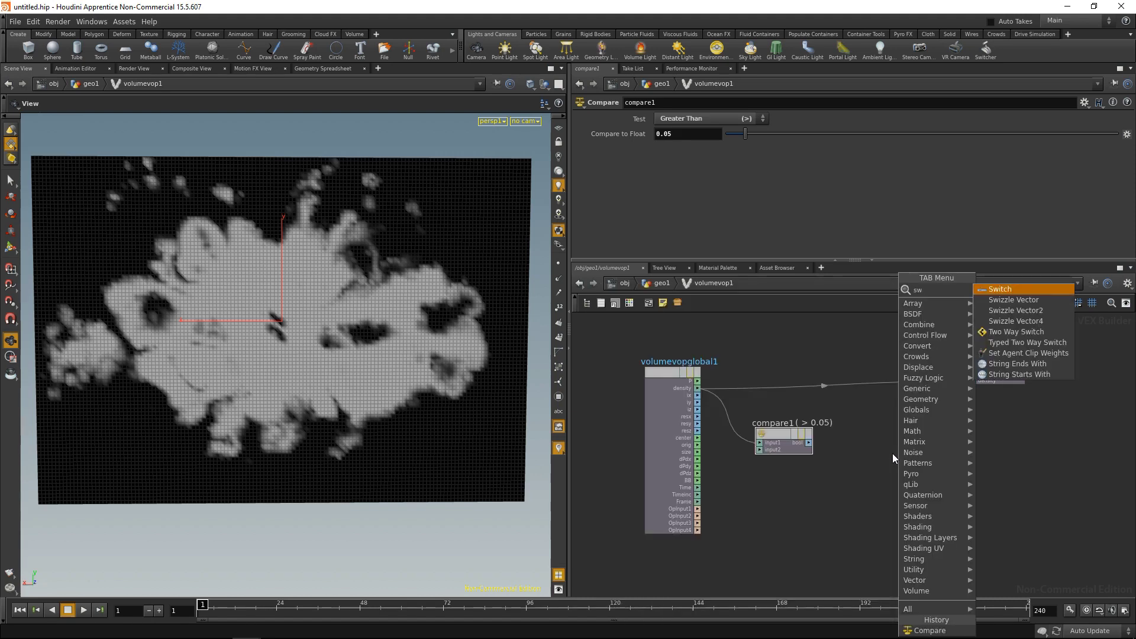
pyautogui.write('itch')
pyautogui.press('Return')
pyautogui.click(892, 453)
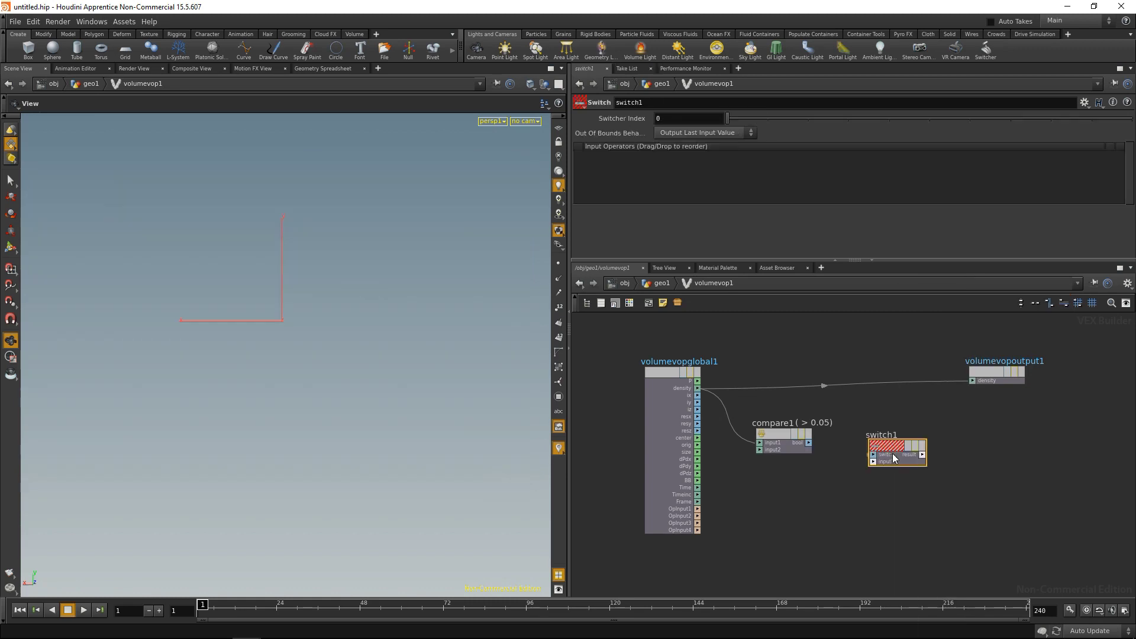
pyautogui.moveTo(893, 458); pyautogui.dragTo(775, 450)
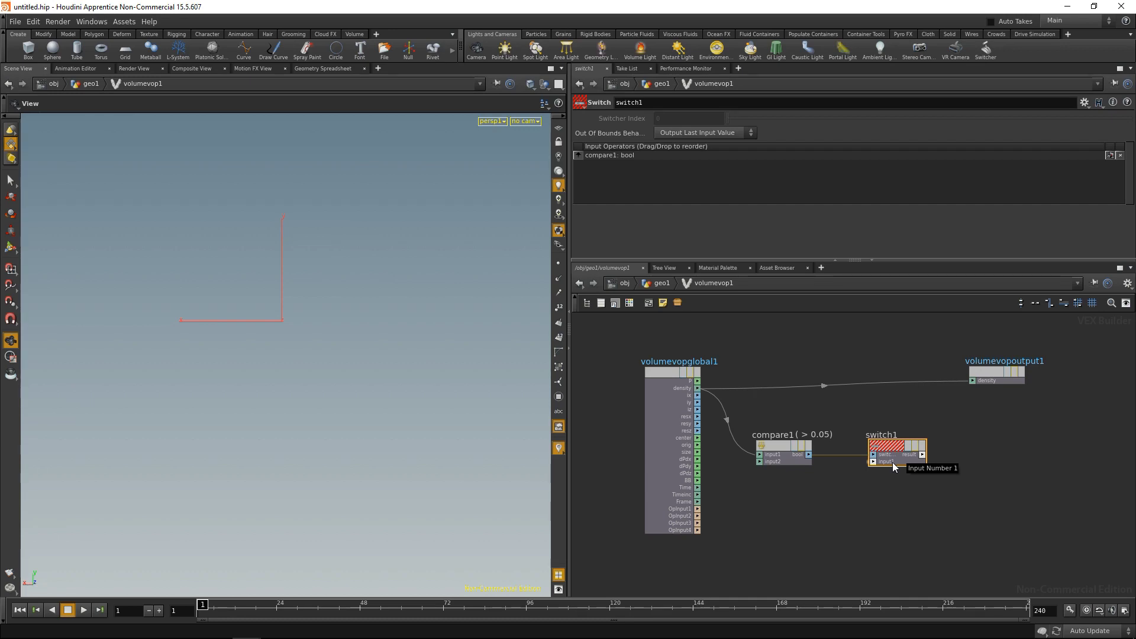
# Add a float Constant node below the Compare node, then select the Compare node to check its settings
pyautogui.press('Tab')
pyautogui.write('consta')
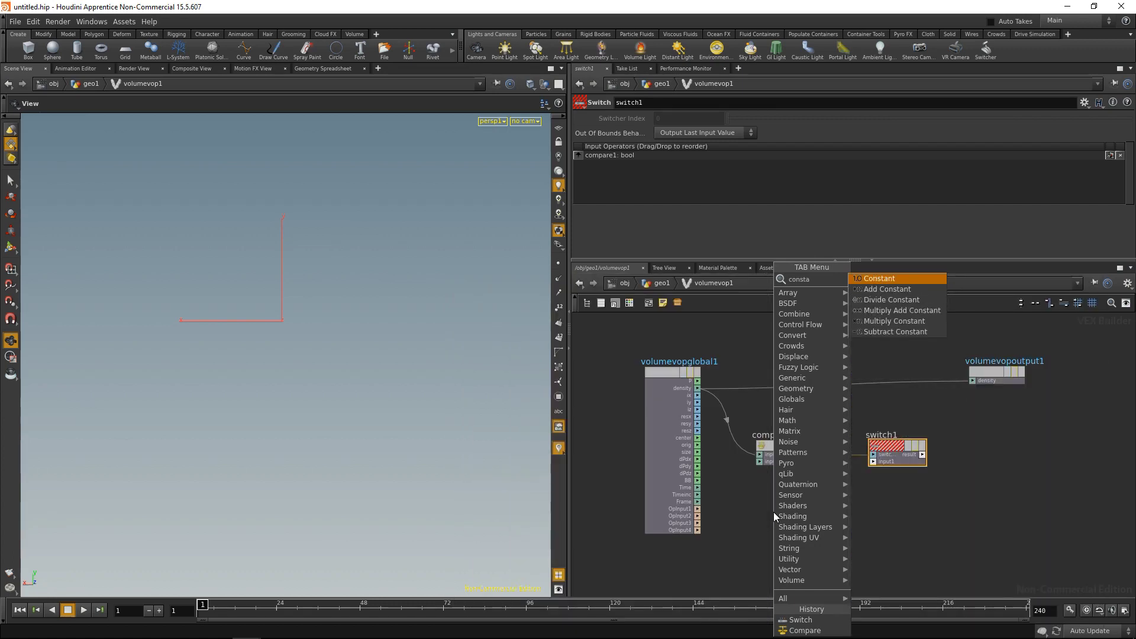
pyautogui.press('Return')
pyautogui.click(772, 512)
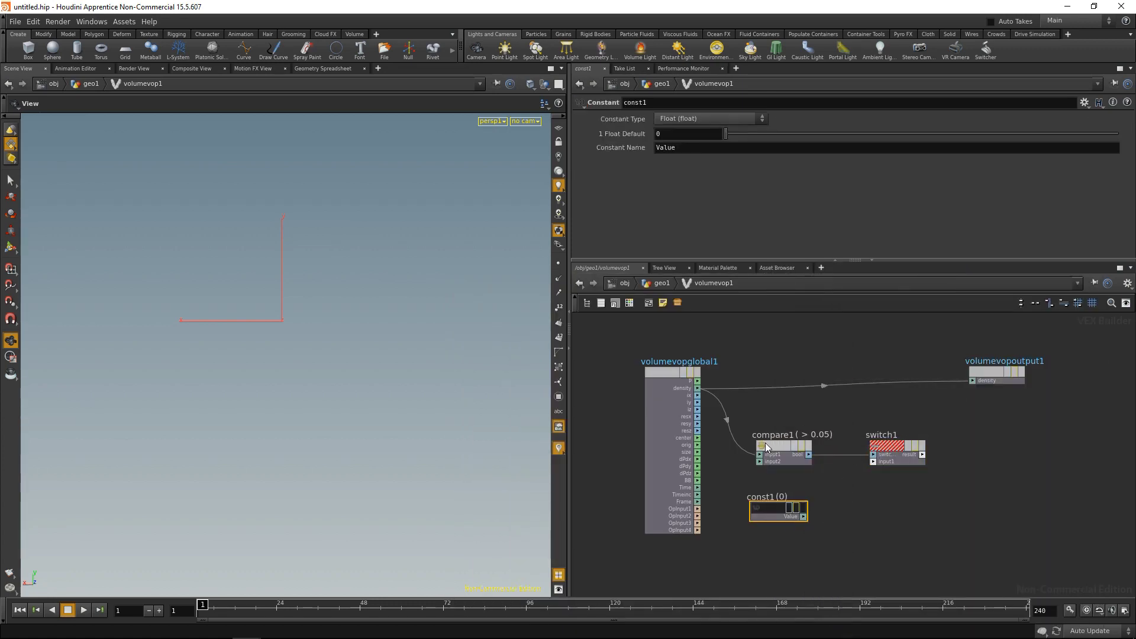
pyautogui.click(783, 446)
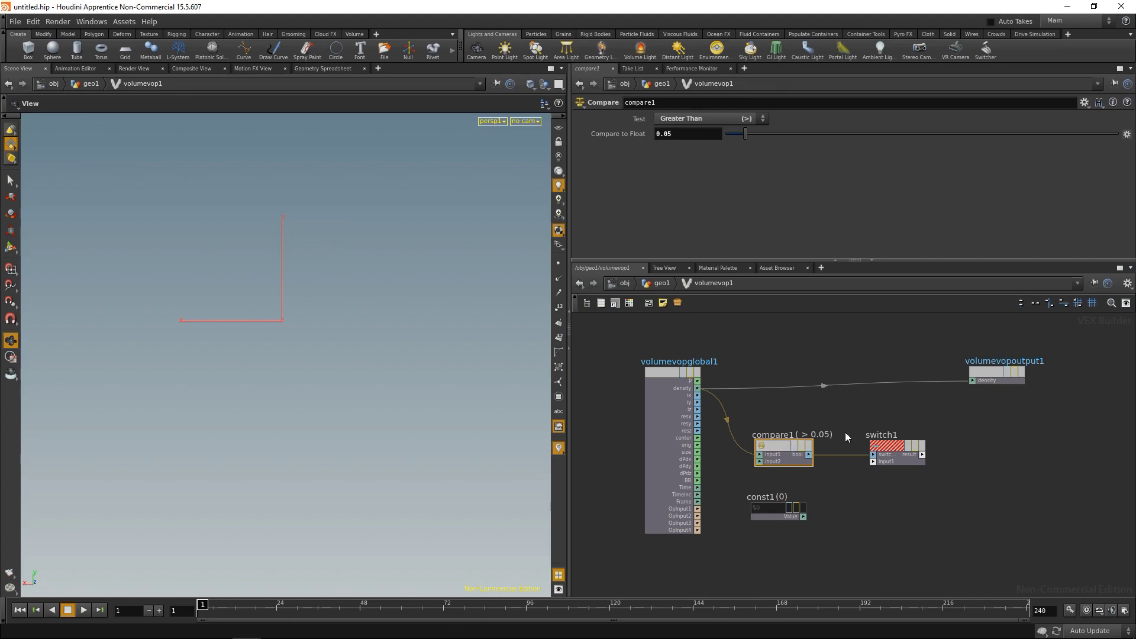
# Wire the Constant node's value into the Switch node's input1 and move the Constant closer beneath the Compare node
pyautogui.click(776, 508)
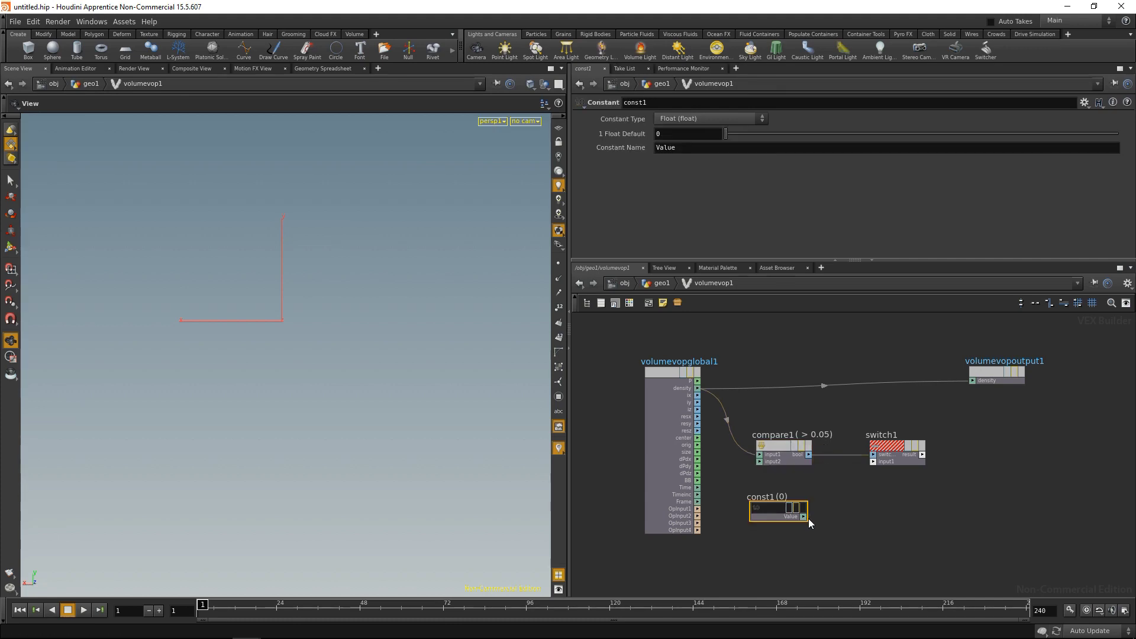
pyautogui.moveTo(804, 517); pyautogui.dragTo(876, 461)
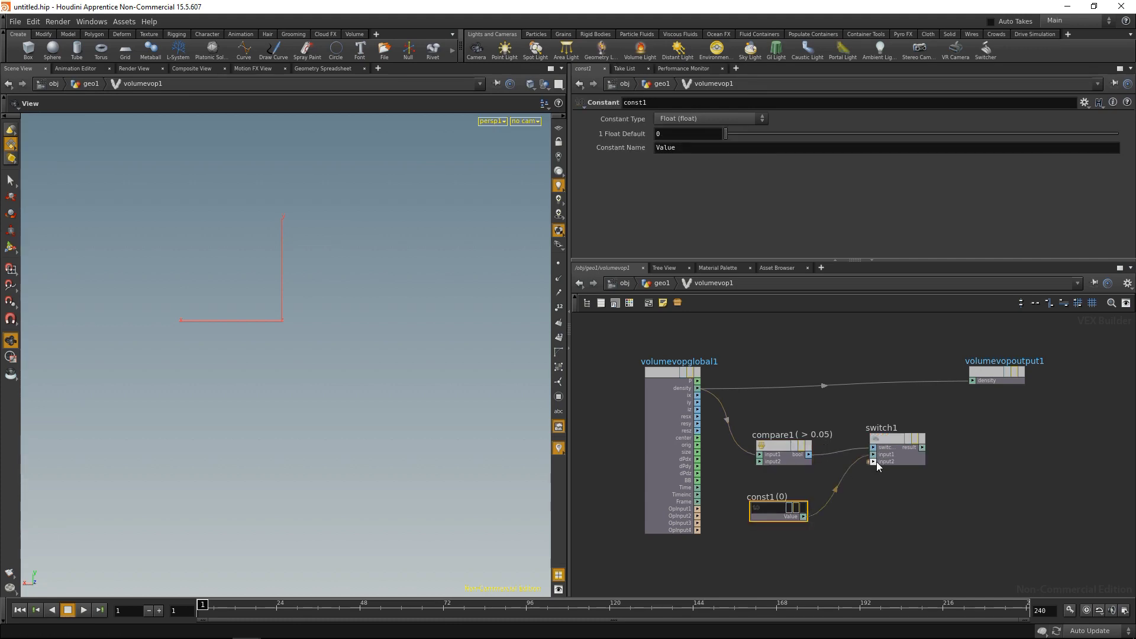
pyautogui.moveTo(776, 506); pyautogui.dragTo(778, 480)
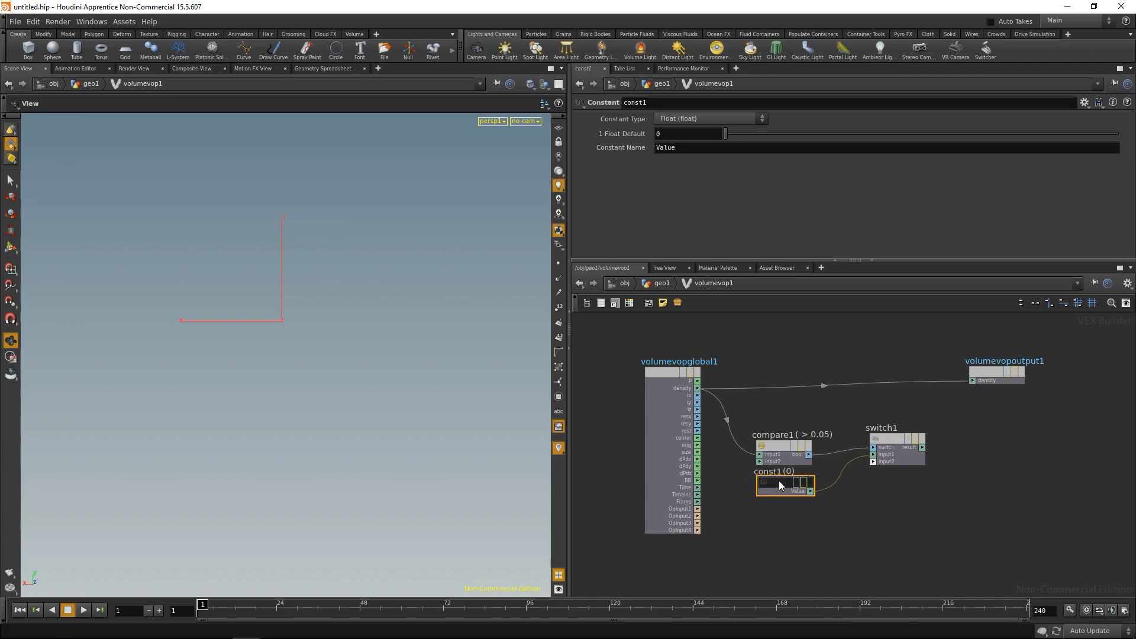
# Add an Anti-Aliased Noise node in the empty space below the Constant node
pyautogui.moveTo(890, 506); pyautogui.dragTo(894, 428, button='middle')
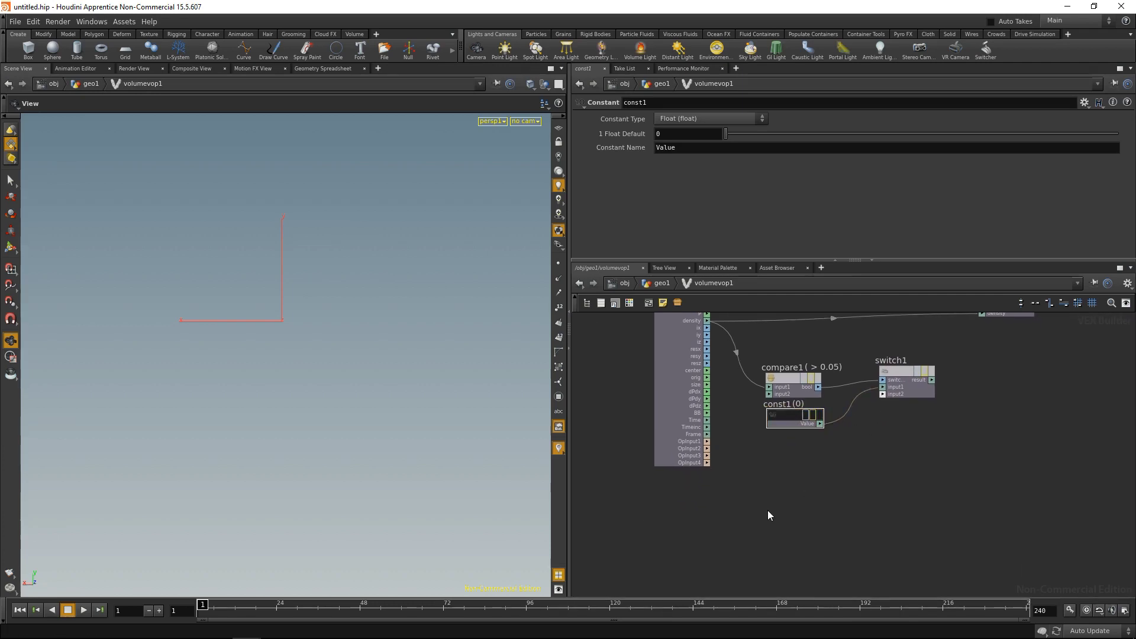
pyautogui.press('Tab')
pyautogui.write('aa')
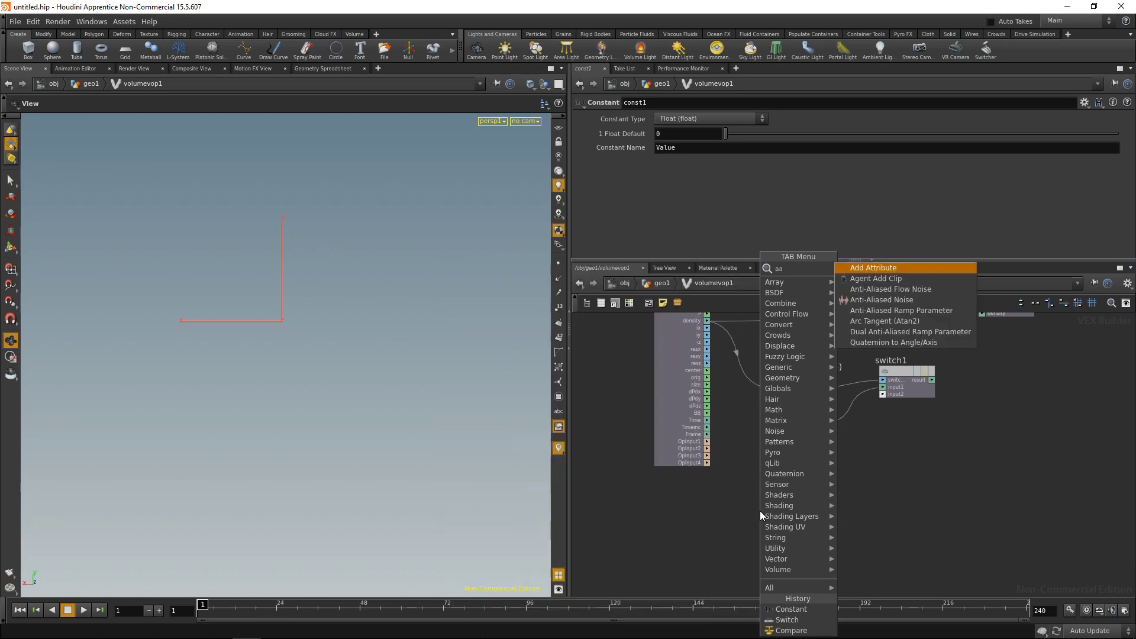
pyautogui.click(896, 301)
pyautogui.click(789, 499)
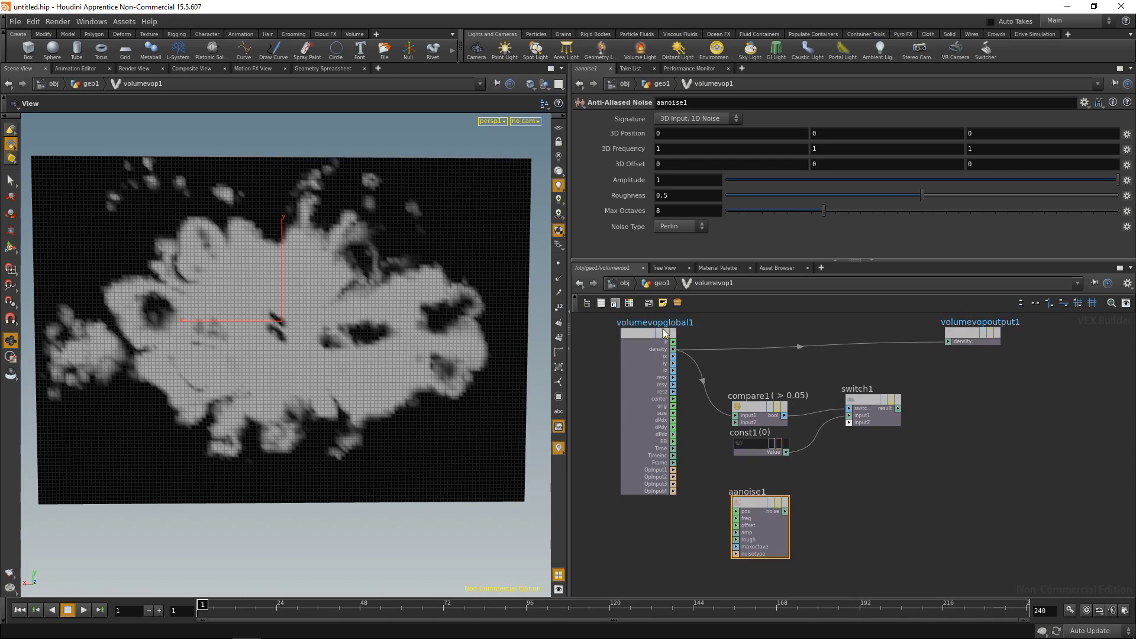
# Wire the global P into the noise position, the noise into the Switch's input2, and the Switch result into the output density
pyautogui.click(673, 342)
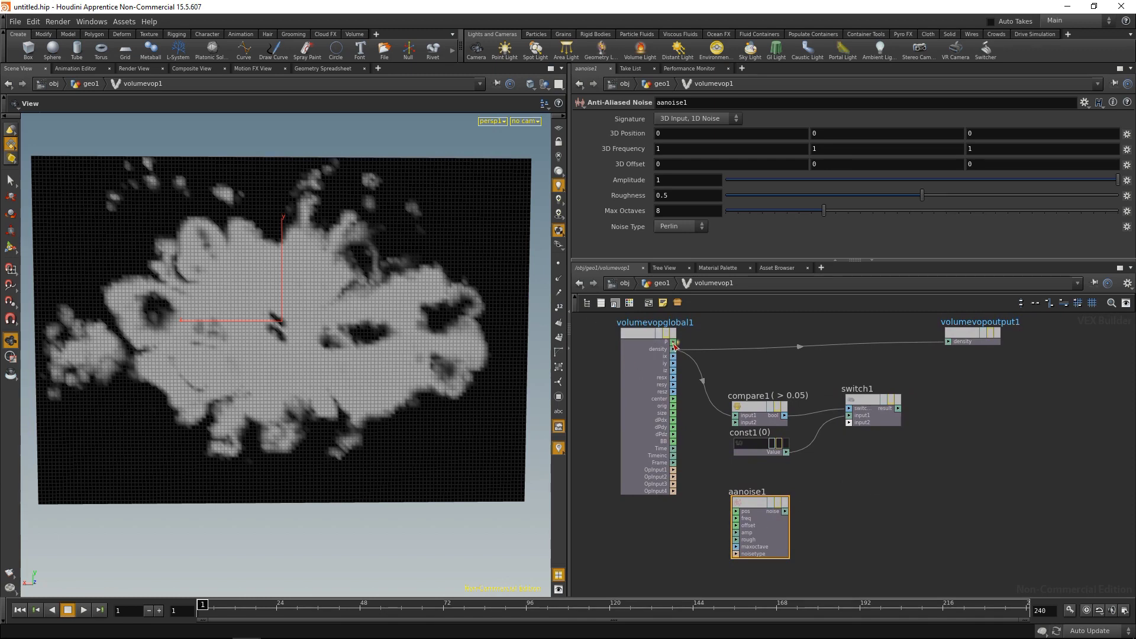
pyautogui.click(736, 511)
pyautogui.click(785, 511)
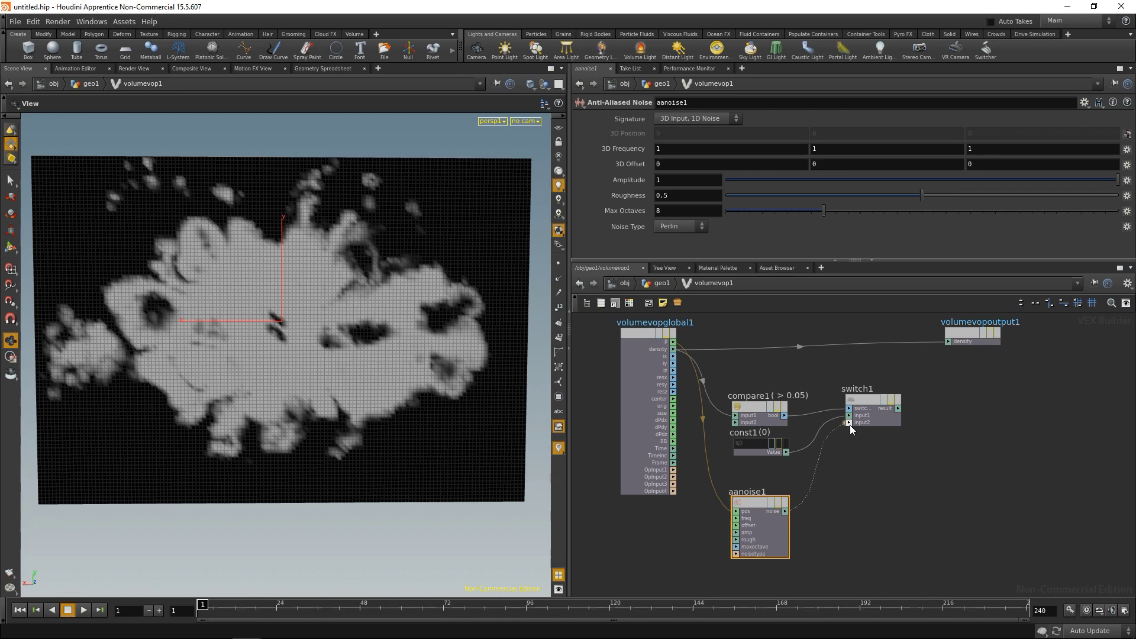
pyautogui.click(848, 423)
pyautogui.click(844, 461)
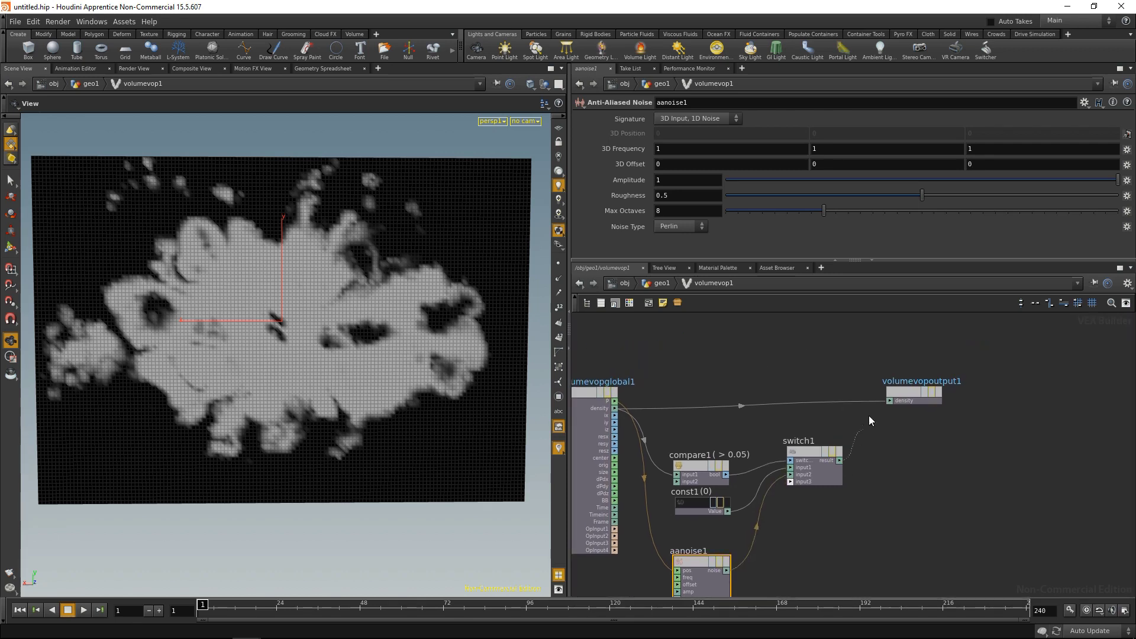
pyautogui.click(891, 404)
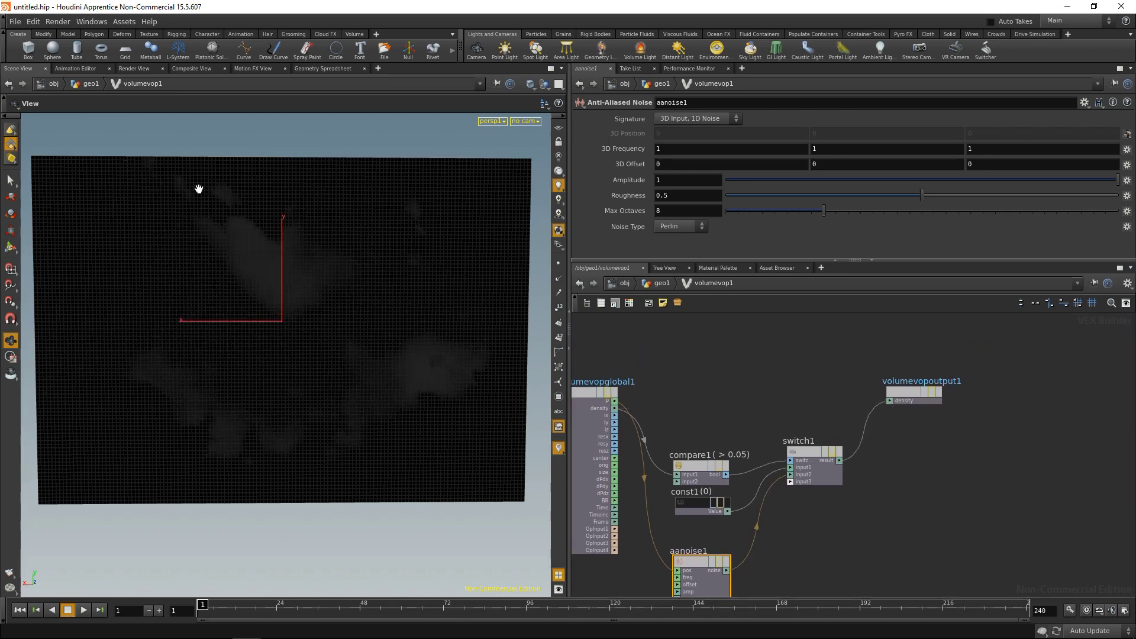
# Tidy the network so the Compare, Switch and output nodes line up in a row with the noise node below
pyautogui.moveTo(292, 348)
pyautogui.mouseDown()
pyautogui.moveTo(361, 335)
pyautogui.moveTo(299, 347)
pyautogui.moveTo(278, 337)
pyautogui.mouseUp()
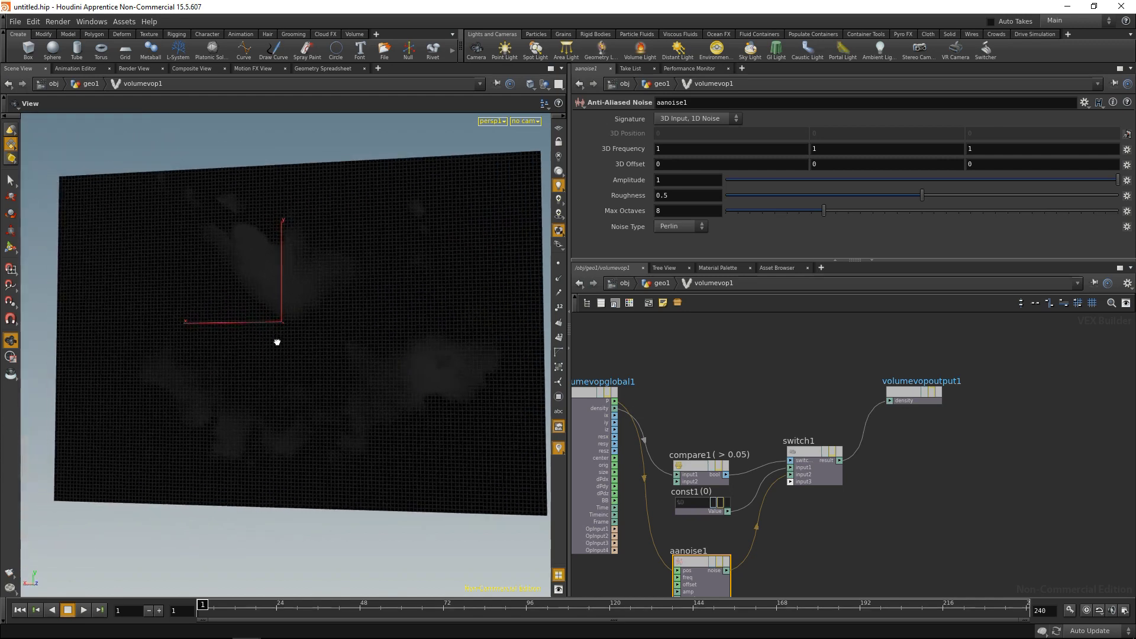
pyautogui.moveTo(924, 475); pyautogui.dragTo(965, 424, button='middle')
pyautogui.moveTo(747, 392); pyautogui.dragTo(843, 353)
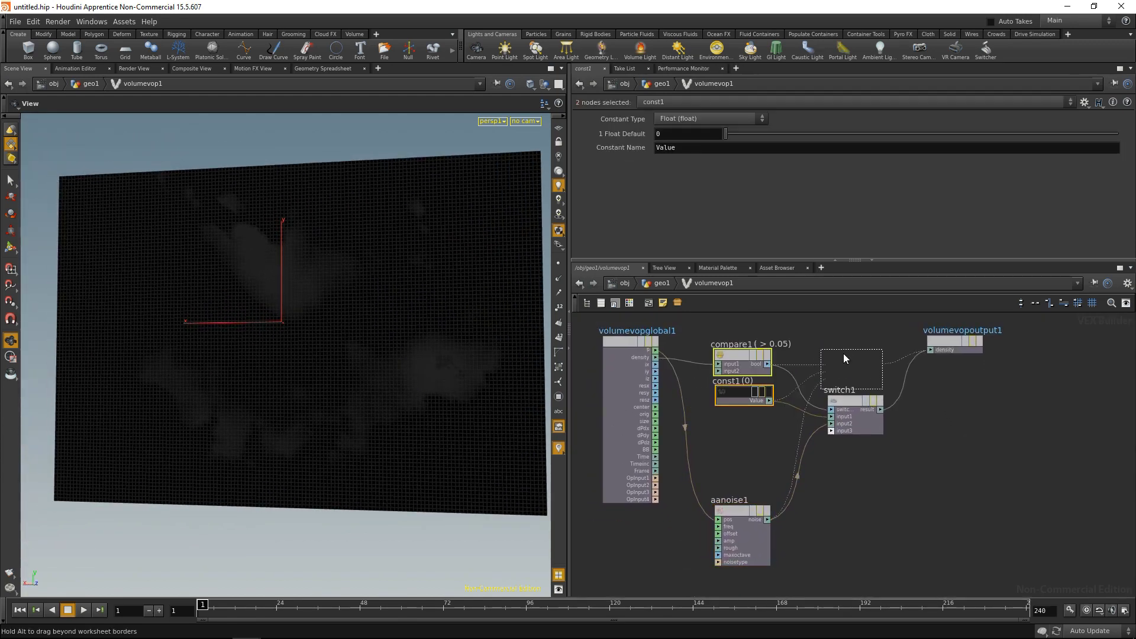
pyautogui.click(937, 357)
pyautogui.moveTo(937, 357); pyautogui.dragTo(925, 407, button='middle')
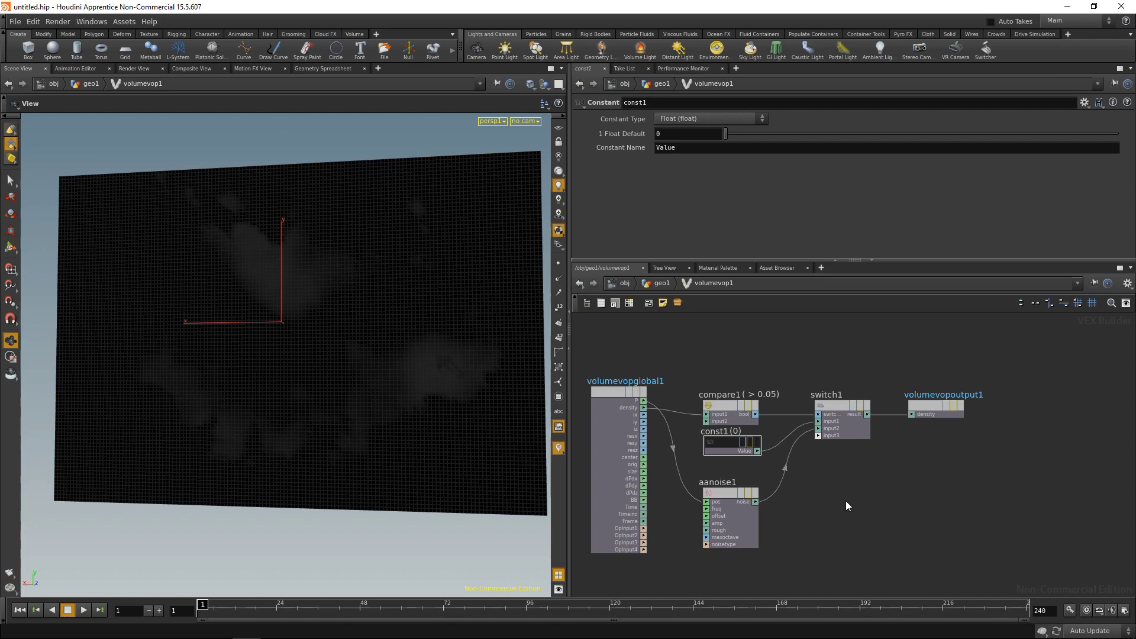
# Add a Fit Range node beside the Anti-Aliased Noise node, fed by the noise output
pyautogui.click(750, 510)
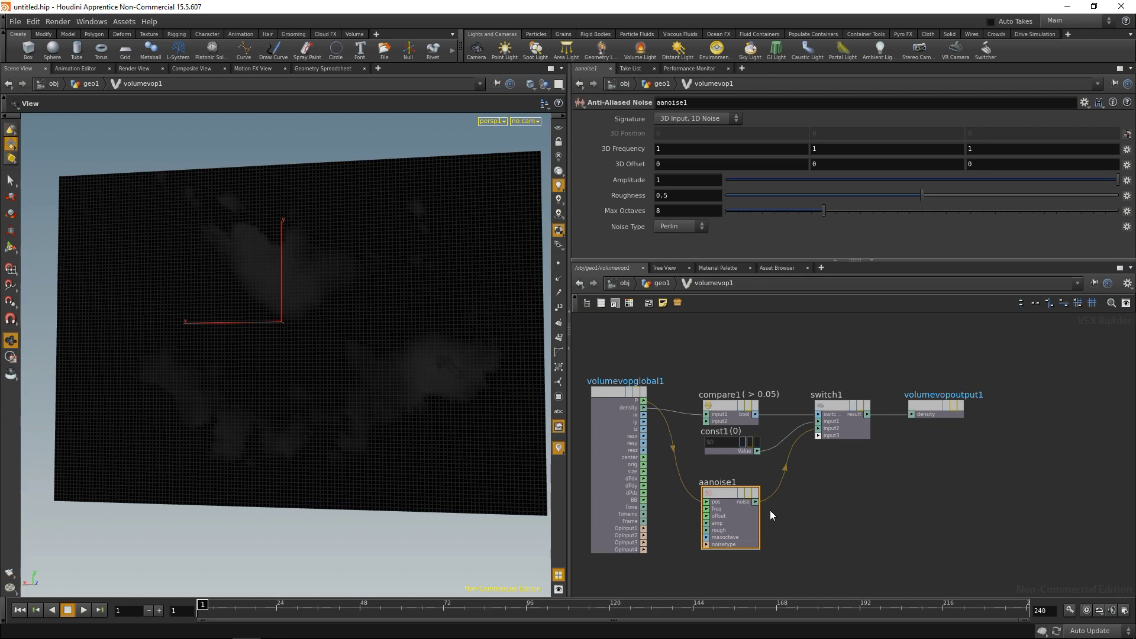
pyautogui.click(843, 512)
pyautogui.press('Tab')
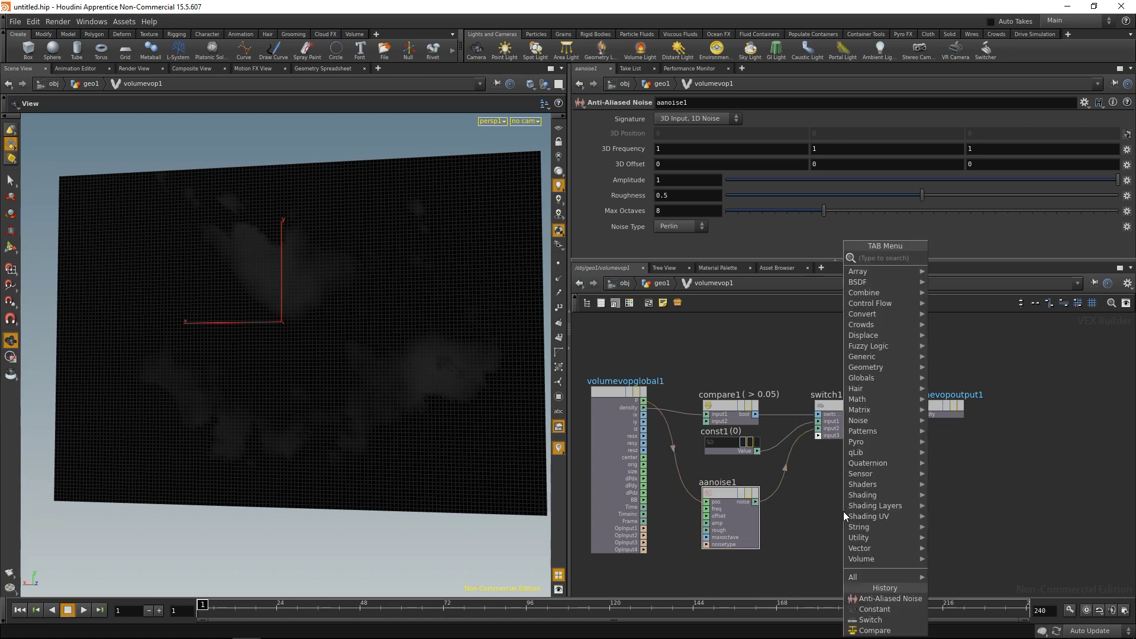
pyautogui.write('fit')
pyautogui.press('Return')
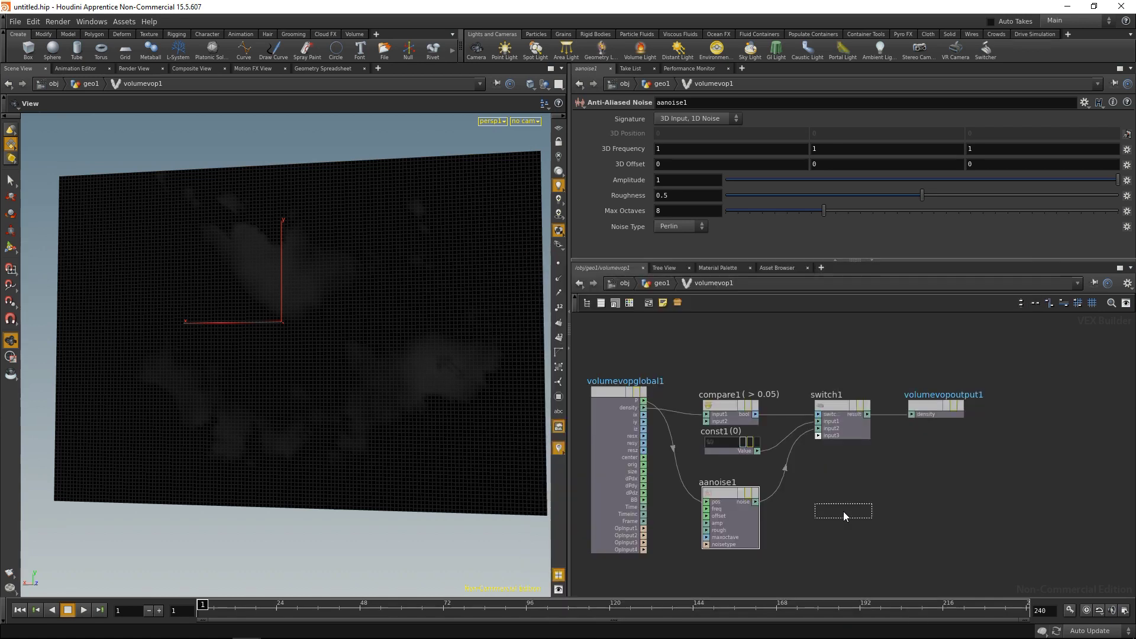
pyautogui.click(843, 511)
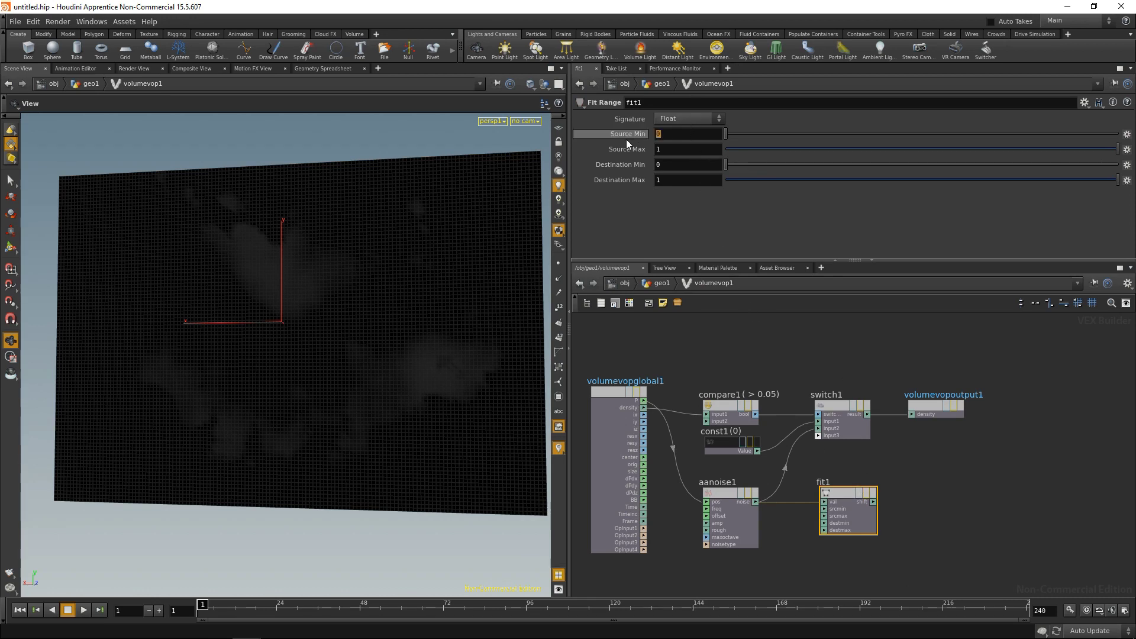
# Set the Fit Range node's source range to -0.5 to 0.5 and its destination maximum to 10
pyautogui.write('-')
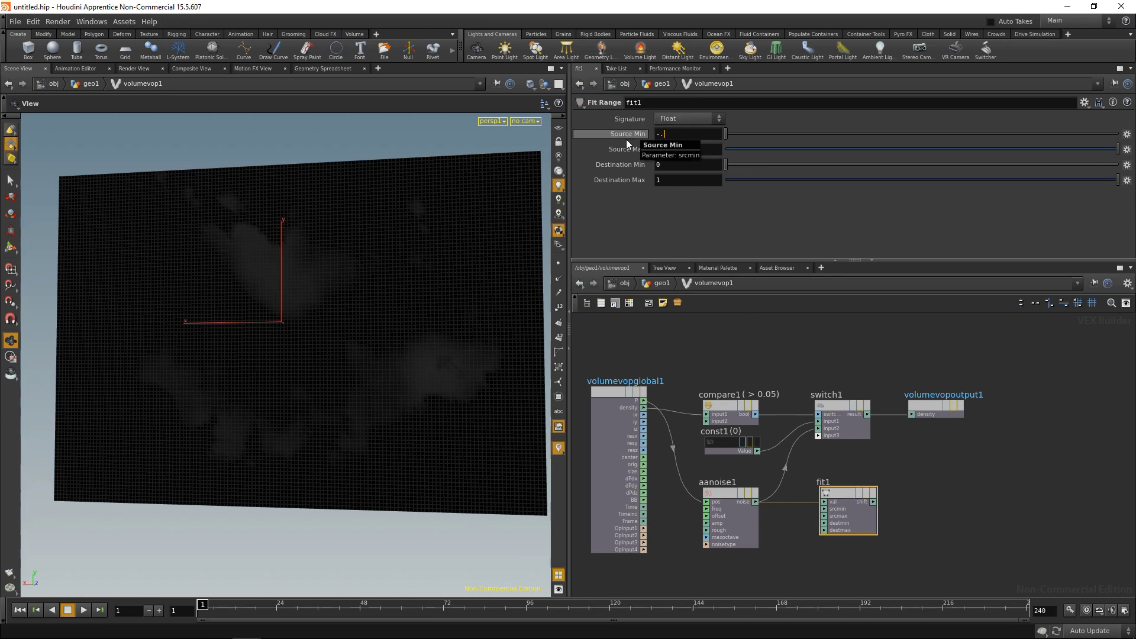
pyautogui.write('.5')
pyautogui.press('Tab')
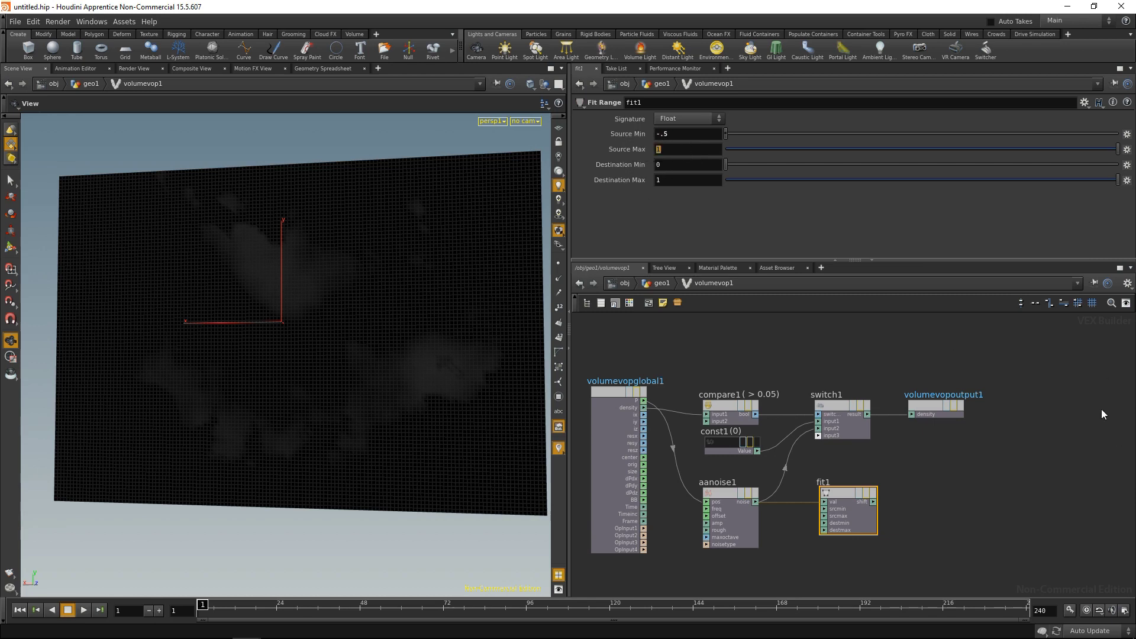
pyautogui.write('.5')
pyautogui.click(660, 181)
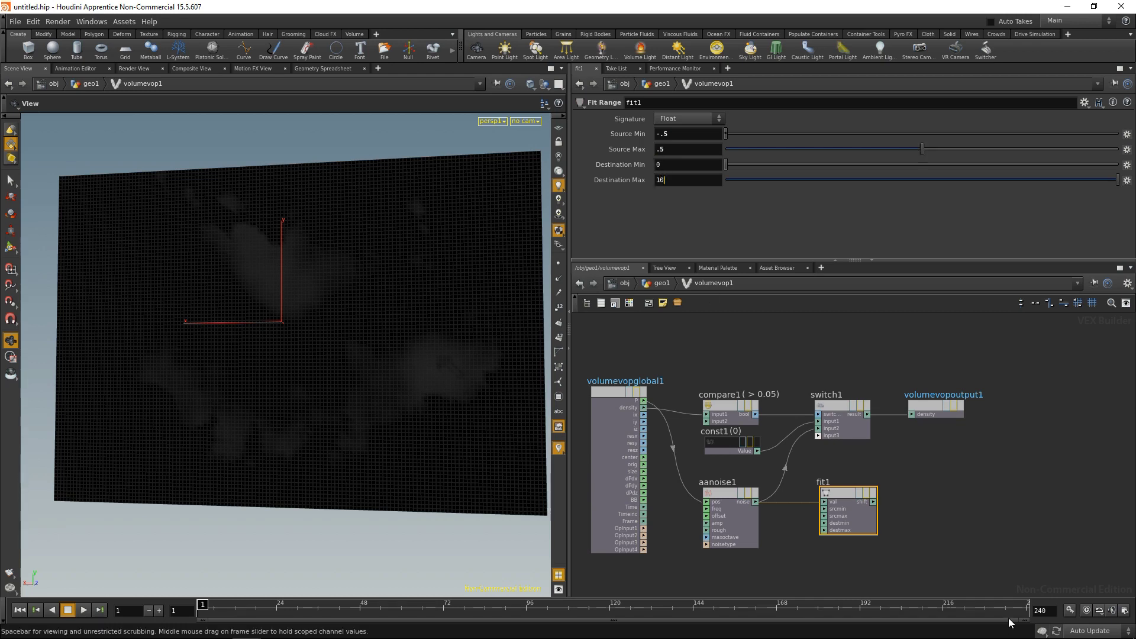
# Space out the Switch and output nodes and wire the Fit Range result into the Switch's input2 in place of the noise
pyautogui.moveTo(971, 329); pyautogui.dragTo(947, 398)
pyautogui.click(906, 502)
pyautogui.moveTo(873, 502); pyautogui.dragTo(926, 429)
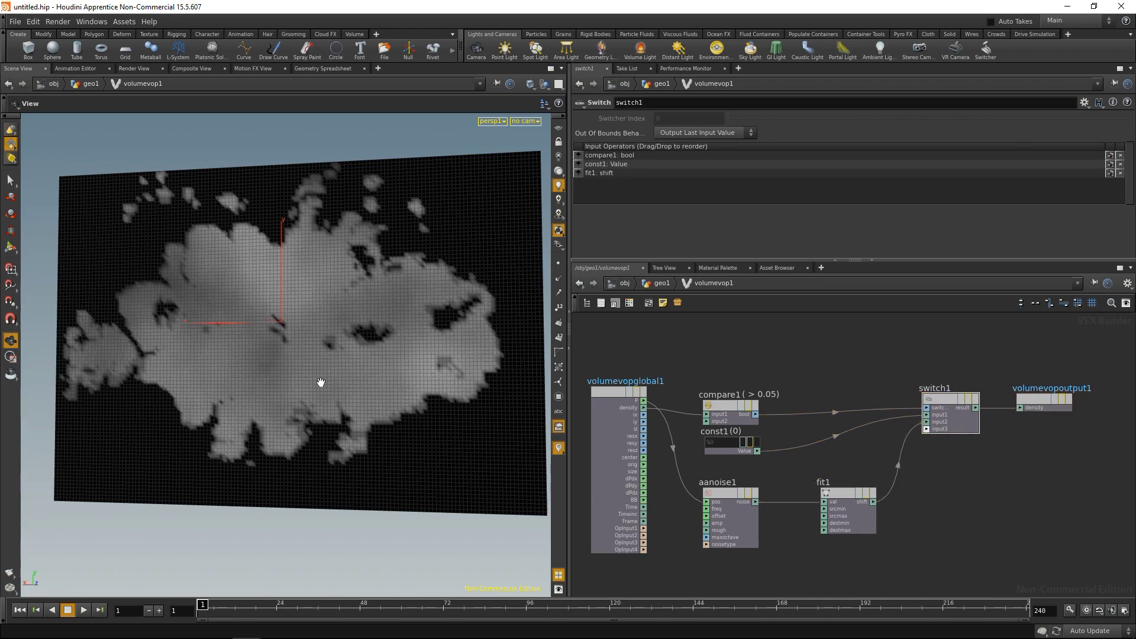
pyautogui.moveTo(261, 329); pyautogui.dragTo(272, 352)
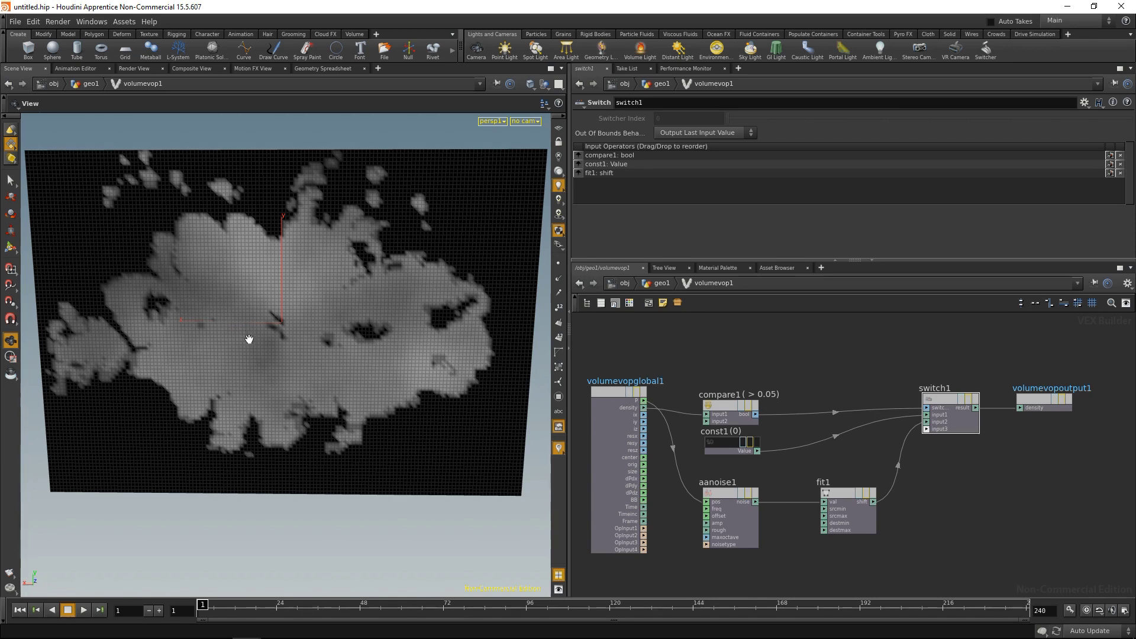
# Add a Ramp Parameter node after the Fit Range node and set its ramp type to Spline Ramp (float)
pyautogui.moveTo(837, 495); pyautogui.dragTo(790, 491)
pyautogui.press('Tab')
pyautogui.write('ramp')
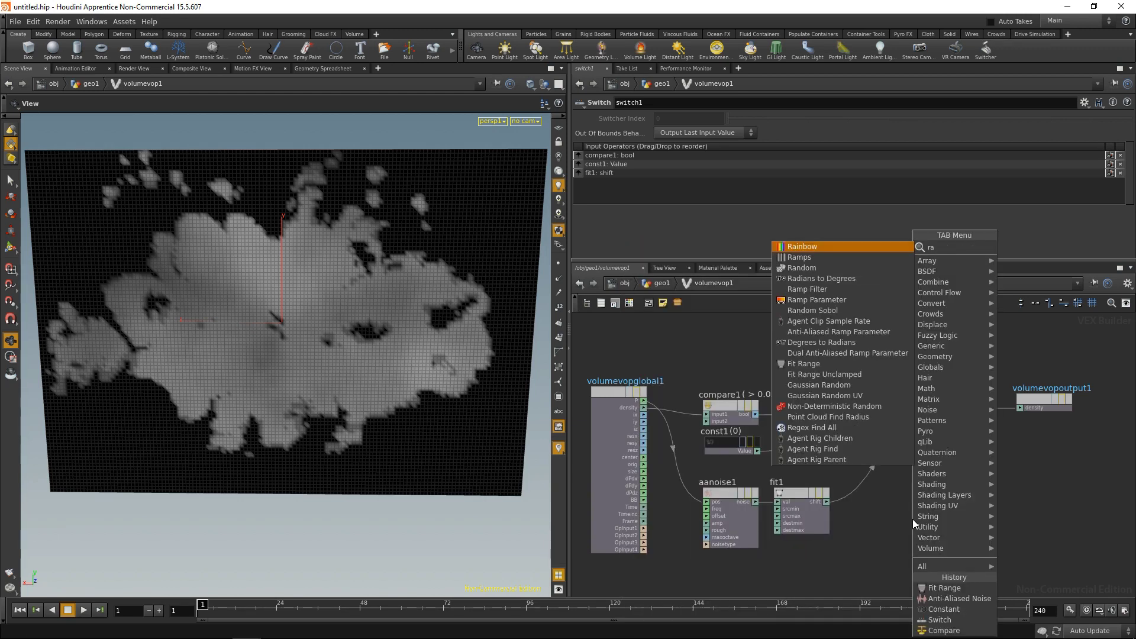
pyautogui.press('Down')
pyautogui.press('Down')
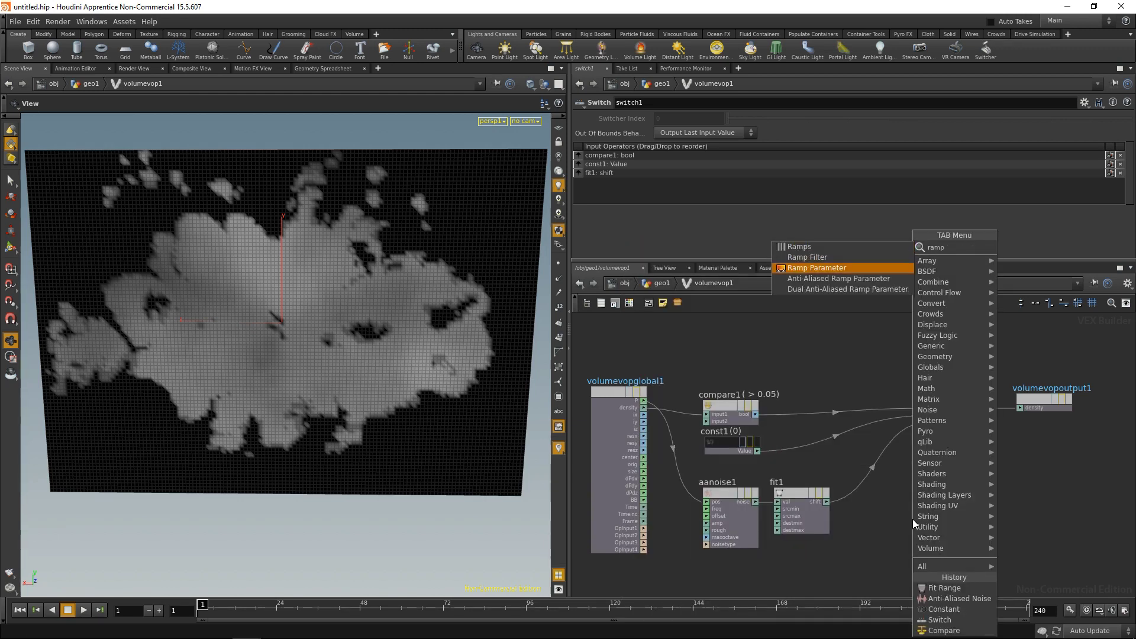
pyautogui.press('Return')
pyautogui.click(912, 519)
pyautogui.click(716, 162)
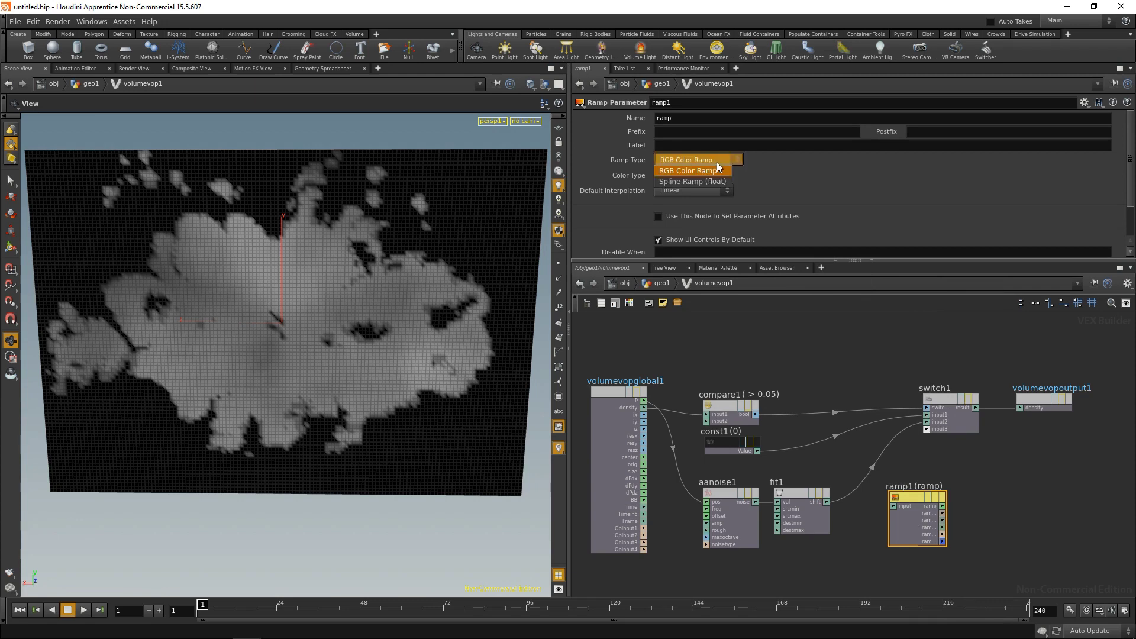
pyautogui.click(692, 182)
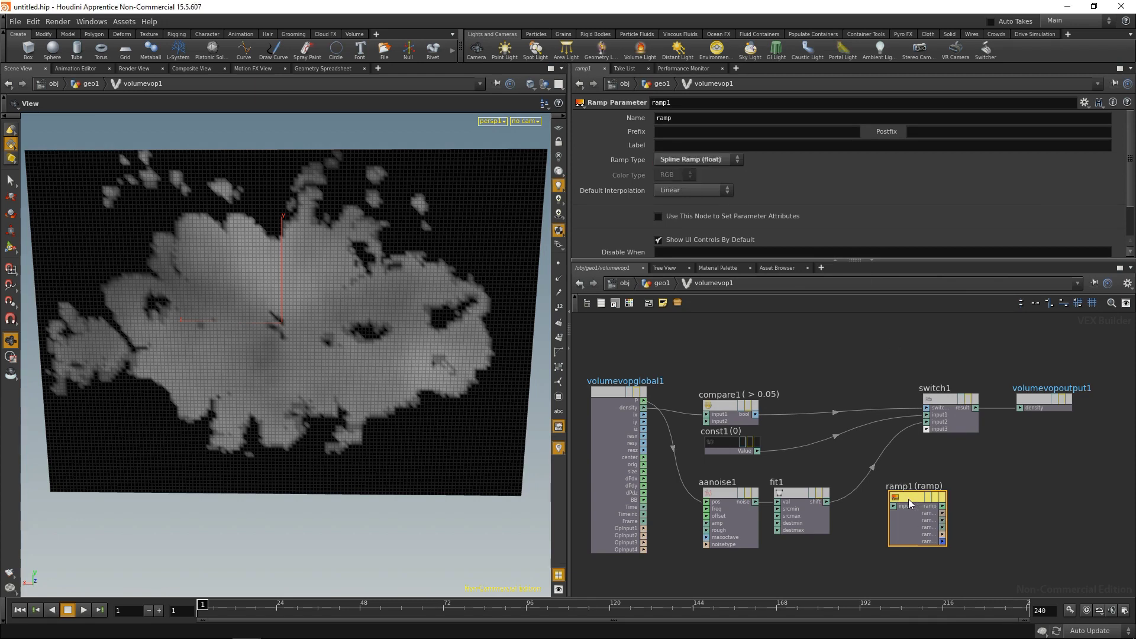
# Insert the ramp node between the Fit Range and Switch nodes, moving the Switch and output farther away to make room
pyautogui.moveTo(908, 499); pyautogui.dragTo(926, 429)
pyautogui.moveTo(914, 382); pyautogui.dragTo(1111, 399)
pyautogui.moveTo(877, 495); pyautogui.dragTo(819, 474, button='middle')
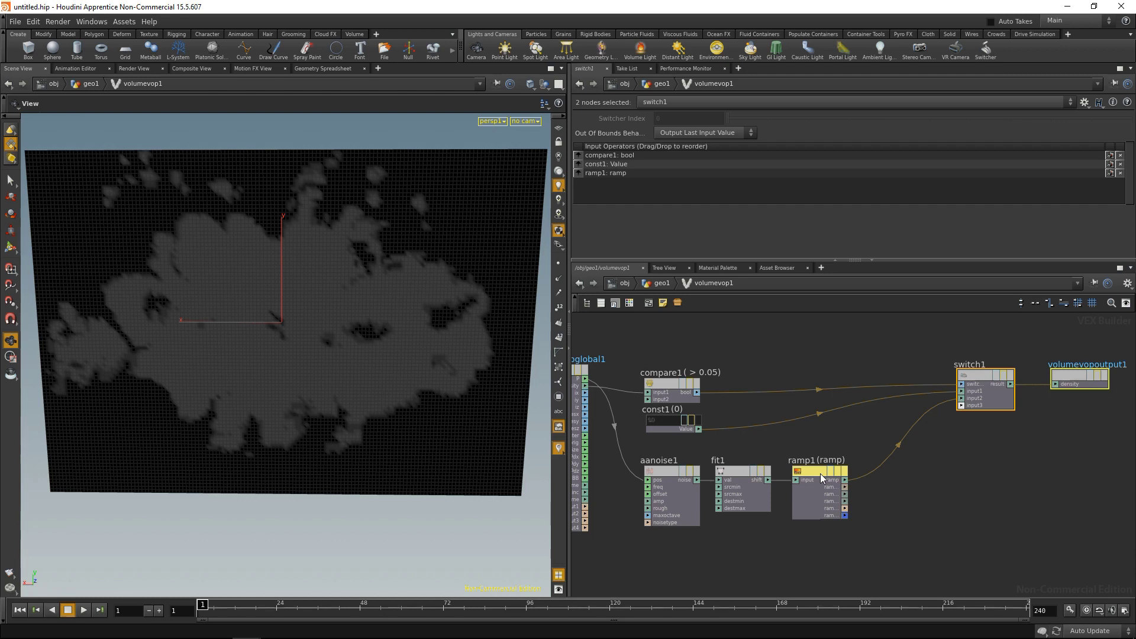
# Set the Fit Range node's destination maximum to 1
pyautogui.click(739, 470)
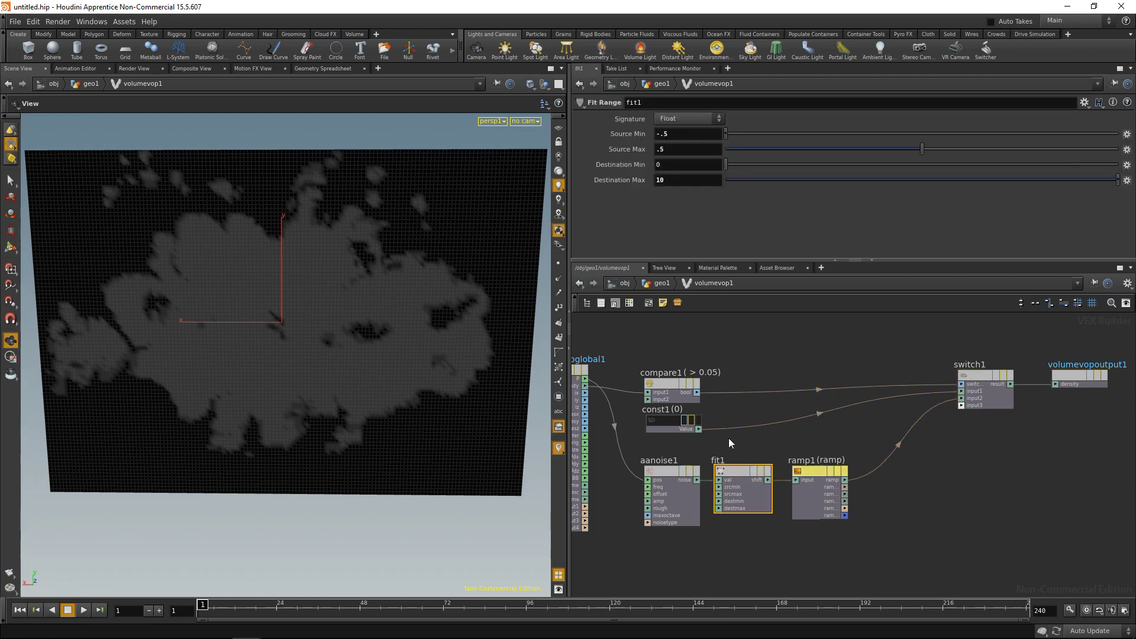
pyautogui.press('BackSpace')
pyautogui.click(895, 492)
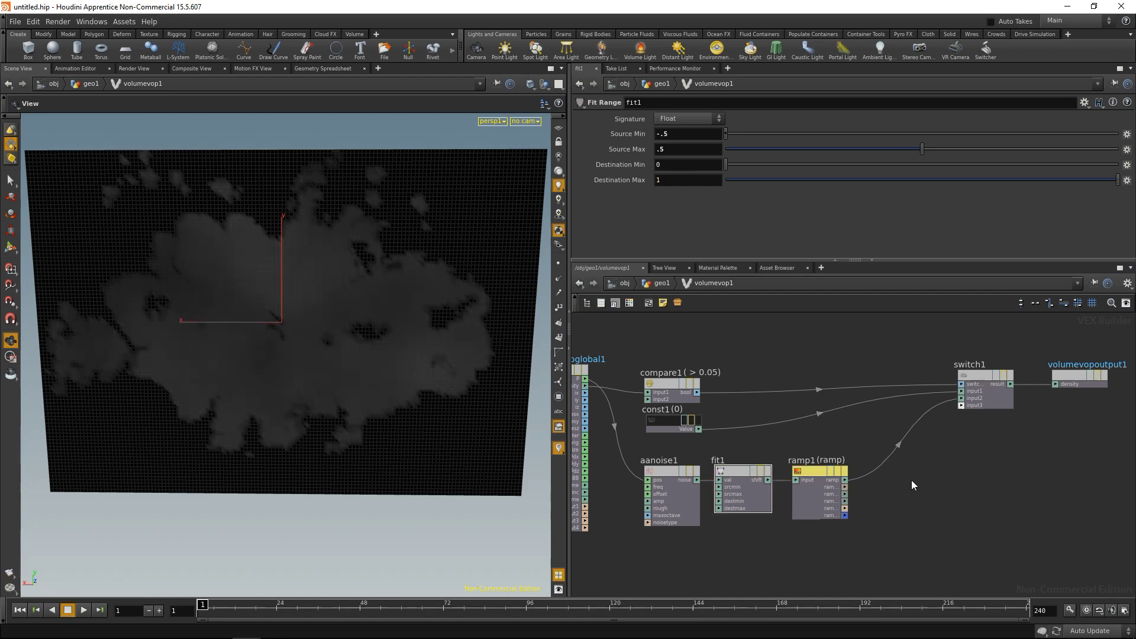
# Add a Multiply Constant node between the ramp and Switch nodes
pyautogui.press('Tab')
pyautogui.write('mul')
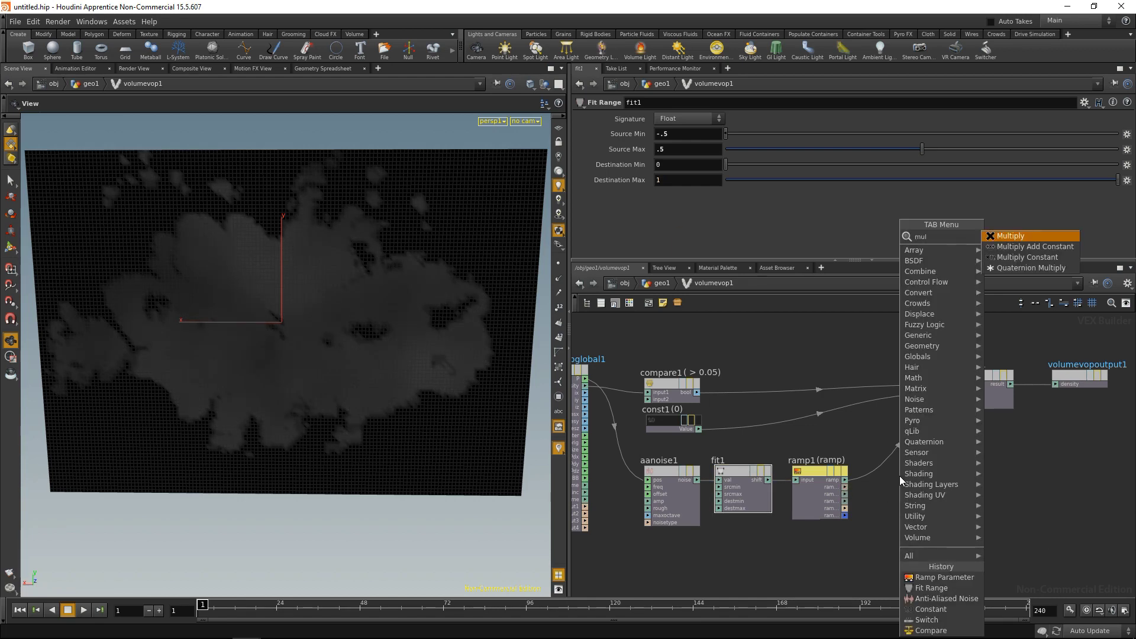
pyautogui.write('co')
pyautogui.press('Return')
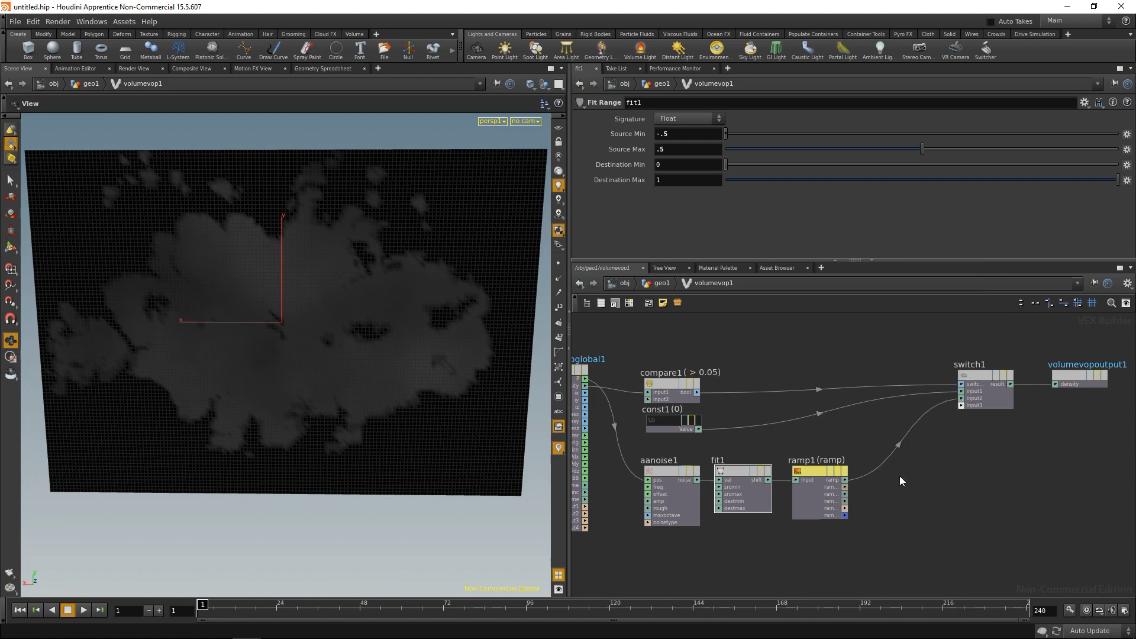
pyautogui.click(899, 475)
# Set the Multiply Constant's multiplier to 10 and insert the node into the wire from the ramp to the Switch
pyautogui.click(651, 132)
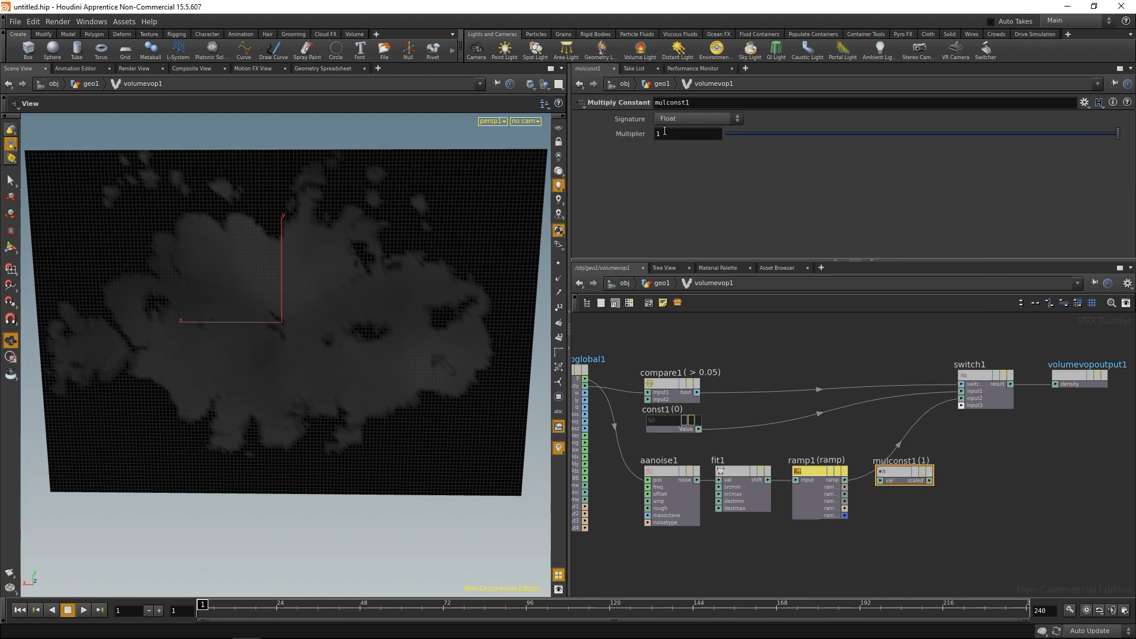
pyautogui.write('0')
pyautogui.press('Return')
pyautogui.moveTo(902, 474)
pyautogui.mouseDown()
pyautogui.moveTo(891, 464)
pyautogui.moveTo(898, 474)
pyautogui.mouseUp()
# Return to the geo1 network, enlarge the Volume VOP's parameter area and expand its ramp to the large editing view
pyautogui.click(662, 287)
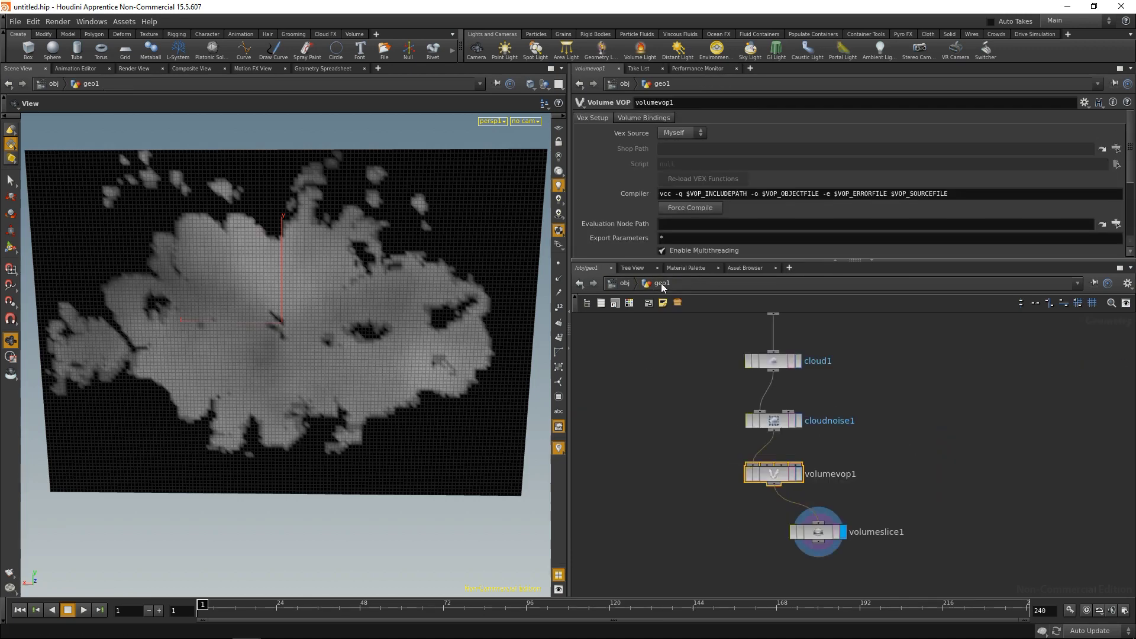
pyautogui.moveTo(674, 440); pyautogui.dragTo(832, 506)
pyautogui.moveTo(852, 262); pyautogui.dragTo(850, 408)
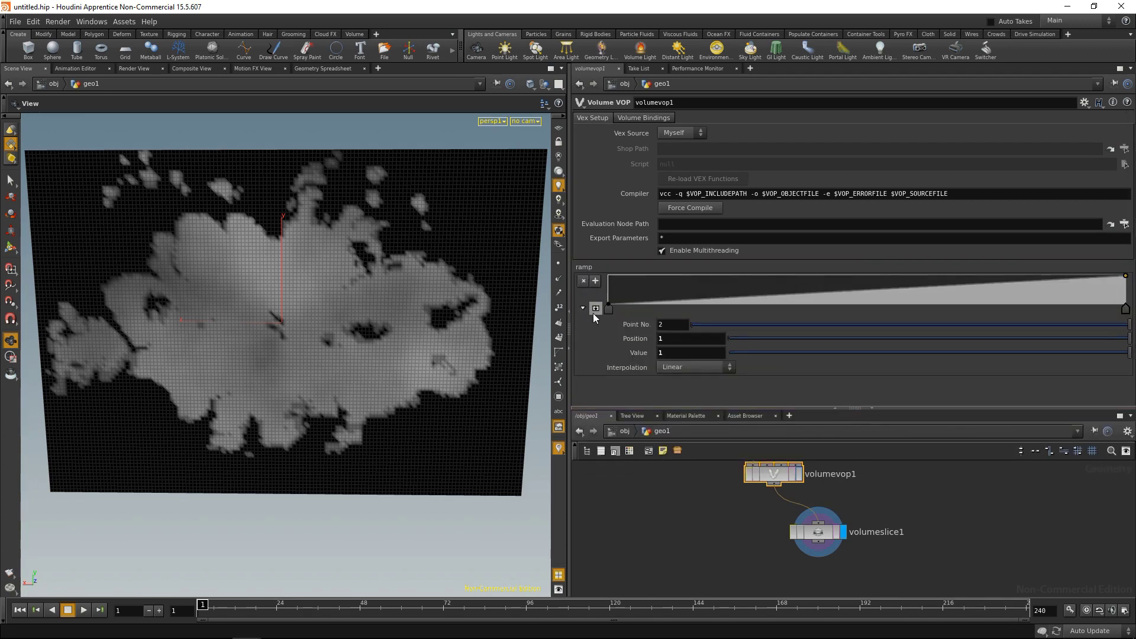
pyautogui.click(594, 309)
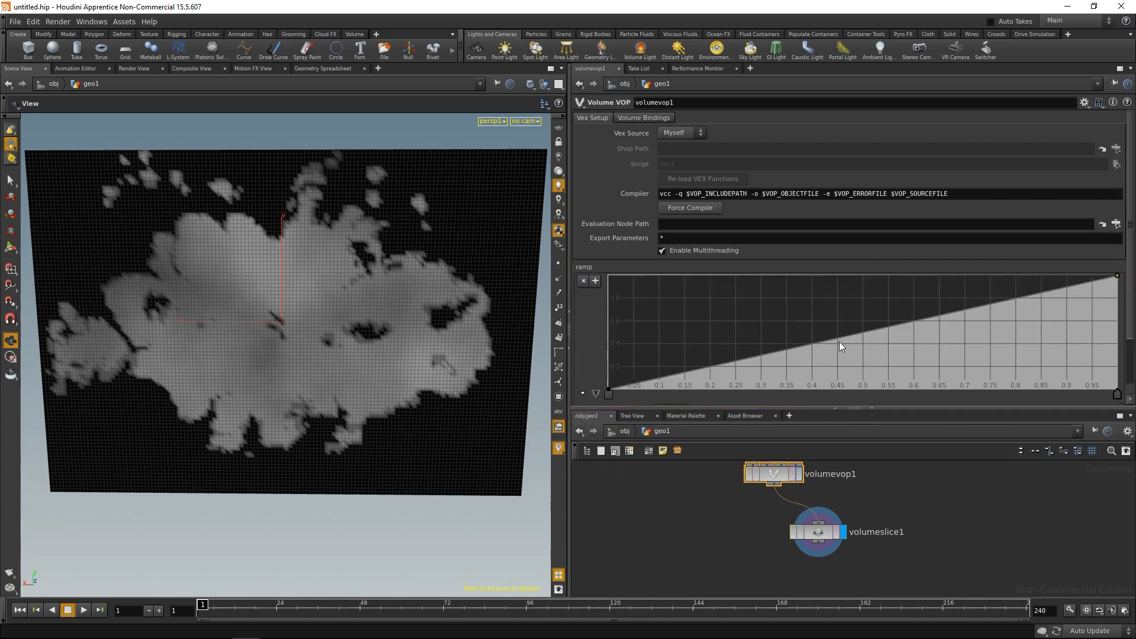
# Add a middle ramp point at about position 0.58 and value 0.31, and set the first and last points to B-Spline interpolation
pyautogui.moveTo(836, 339); pyautogui.dragTo(902, 354)
pyautogui.scroll(-2, 1133, 405)
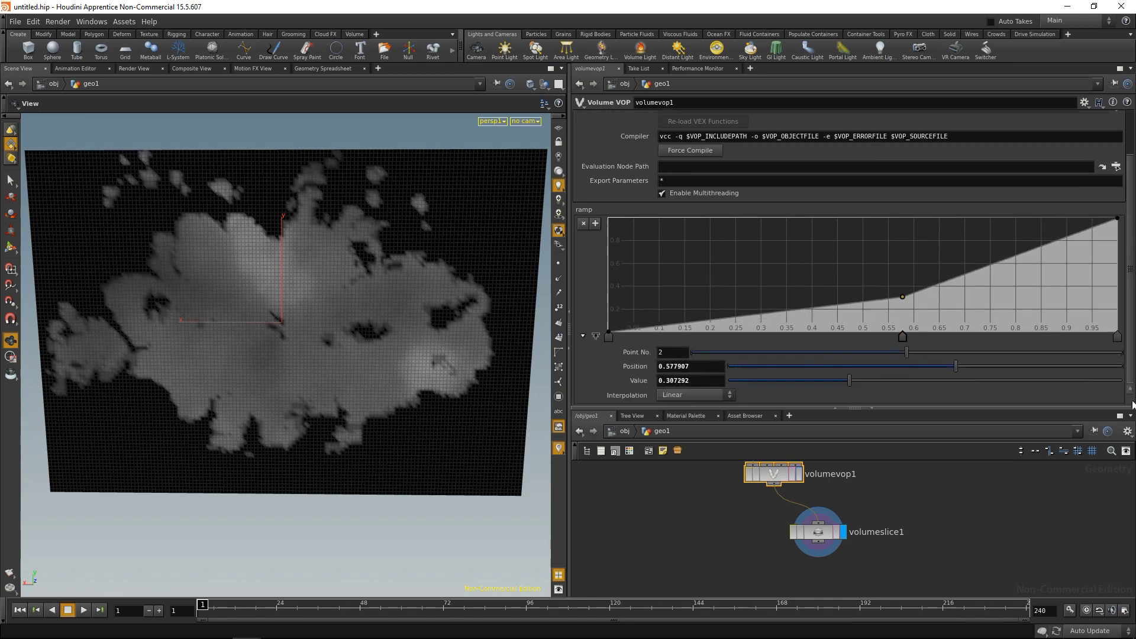
pyautogui.click(685, 394)
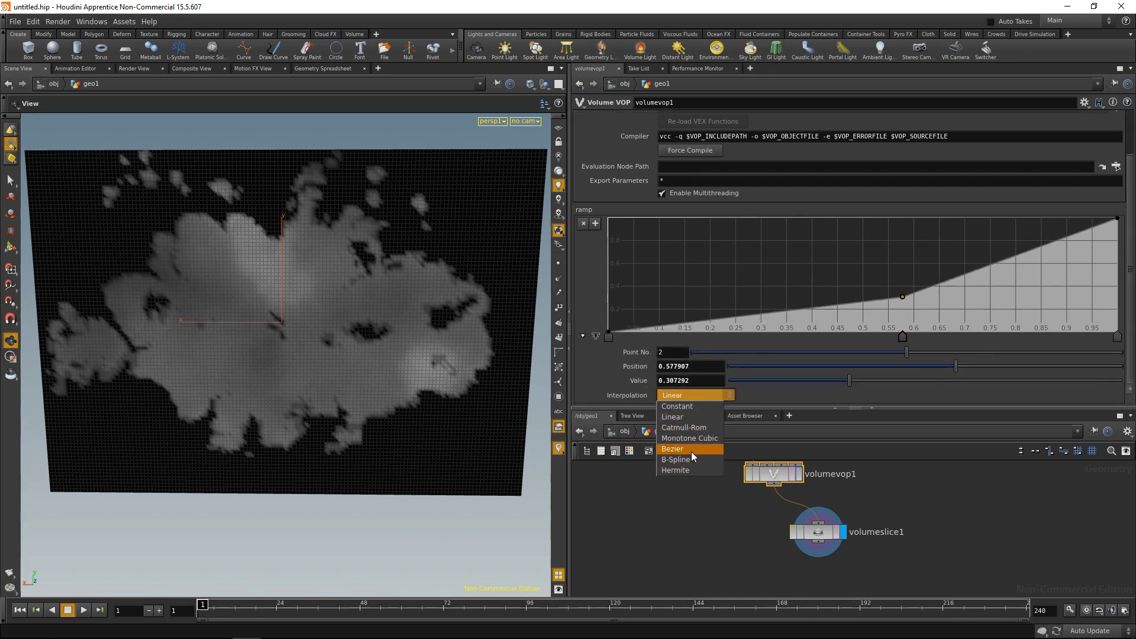
pyautogui.click(608, 336)
pyautogui.click(681, 394)
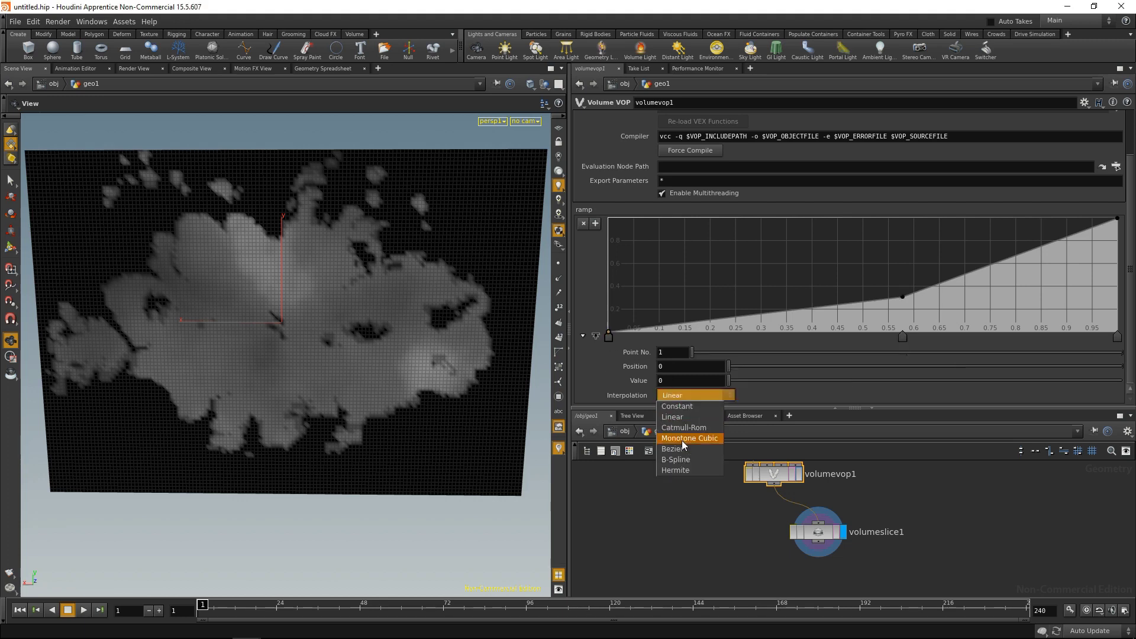
pyautogui.click(686, 460)
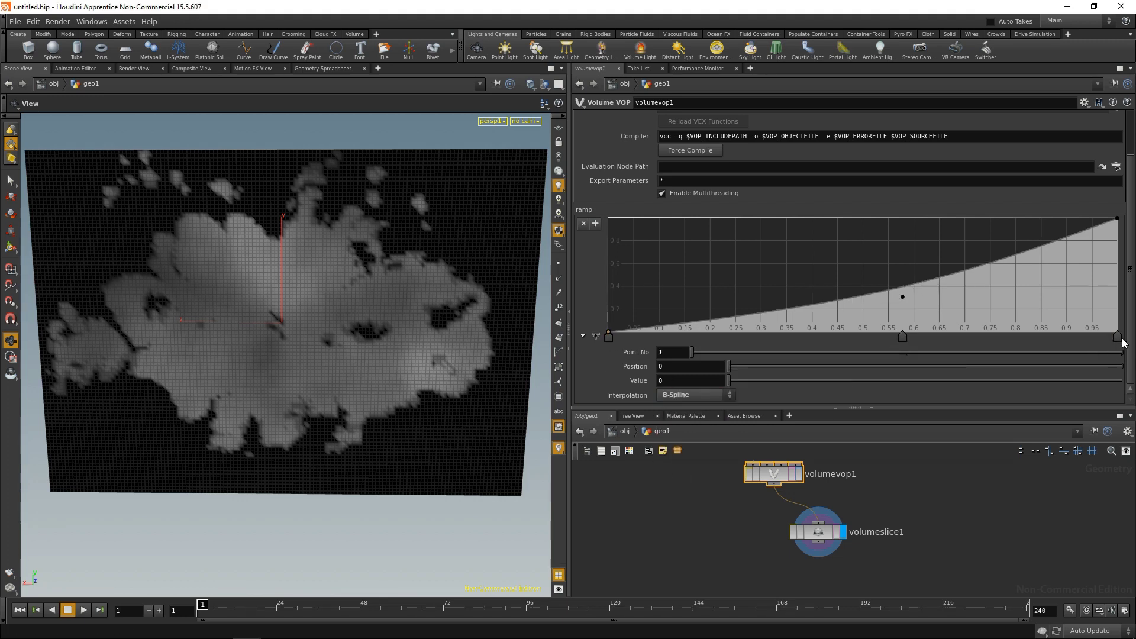
pyautogui.click(1117, 337)
pyautogui.click(710, 394)
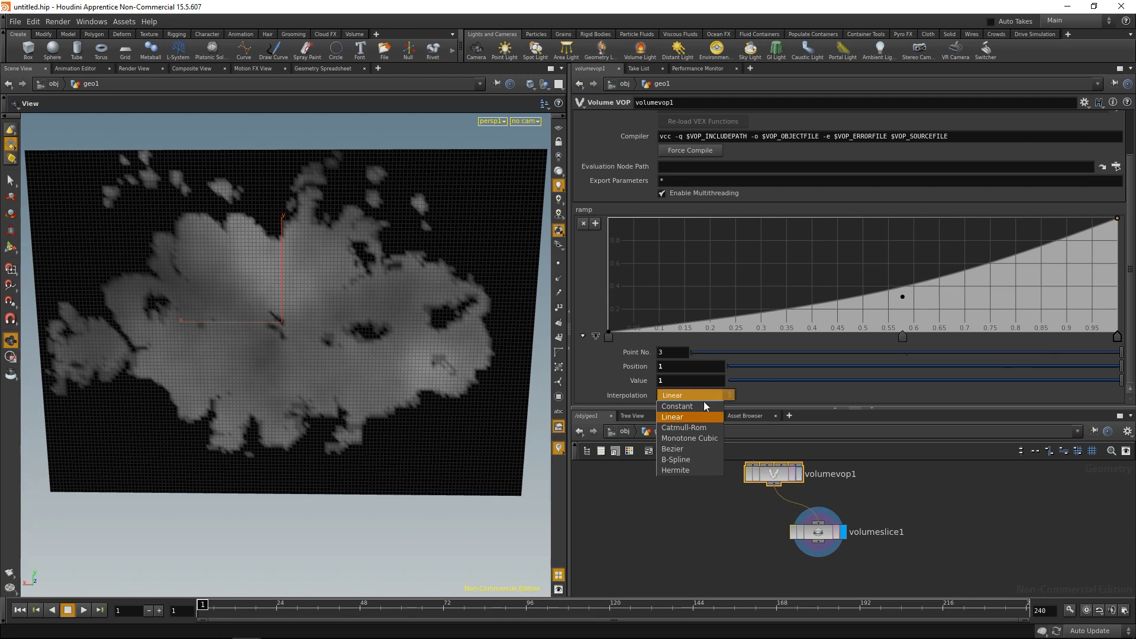
pyautogui.click(675, 460)
# Move the middle ramp point to about position 0.81 and value 0.8, and add another point at about position 0.56 and value 0.08
pyautogui.moveTo(902, 296); pyautogui.dragTo(1021, 238)
pyautogui.click(893, 325)
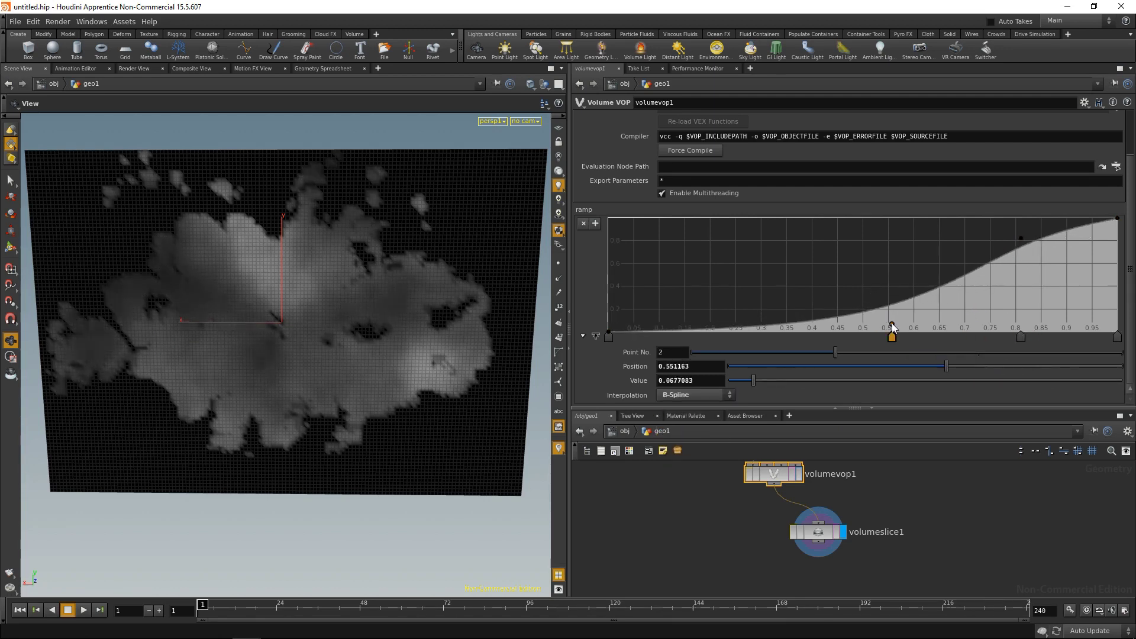
pyautogui.moveTo(892, 327); pyautogui.dragTo(895, 326)
# Display the volumevop1 result in the viewport and compare it with the cloudnoise1 output
pyautogui.click(799, 473)
pyautogui.moveTo(855, 408); pyautogui.dragTo(855, 276)
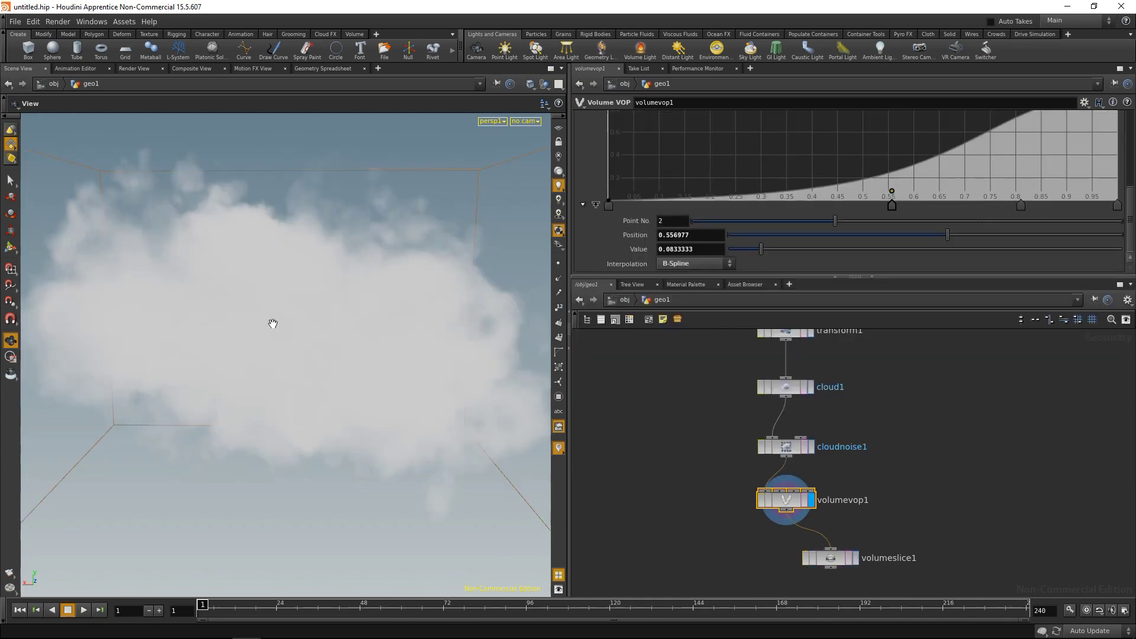
pyautogui.scroll(-5, 337, 291)
pyautogui.click(811, 447)
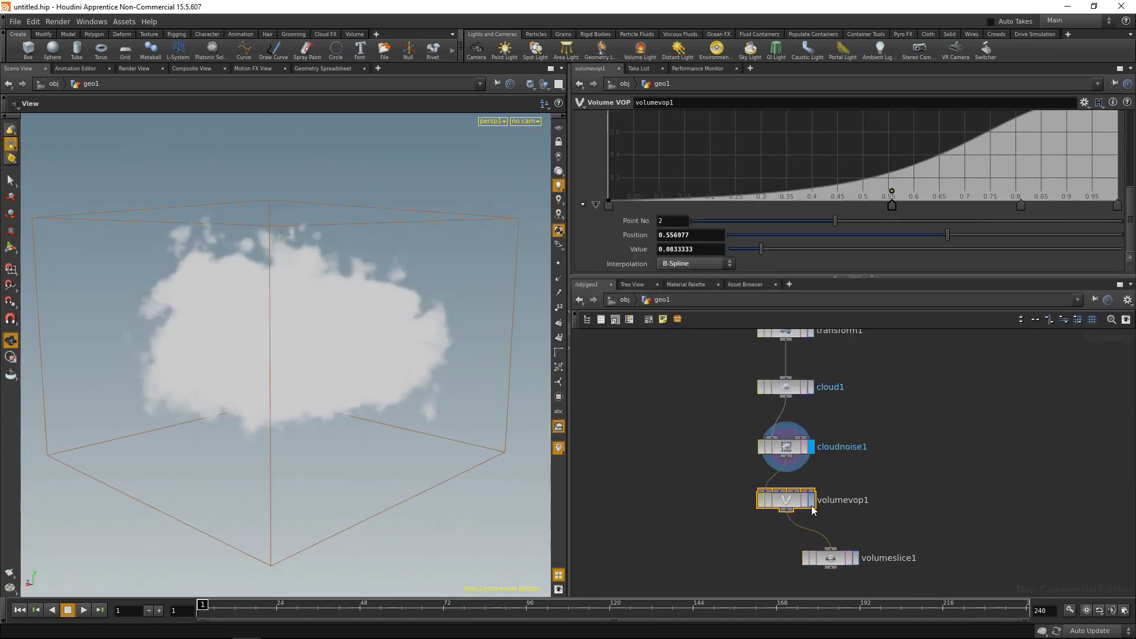
pyautogui.click(812, 501)
pyautogui.moveTo(349, 329); pyautogui.dragTo(333, 351)
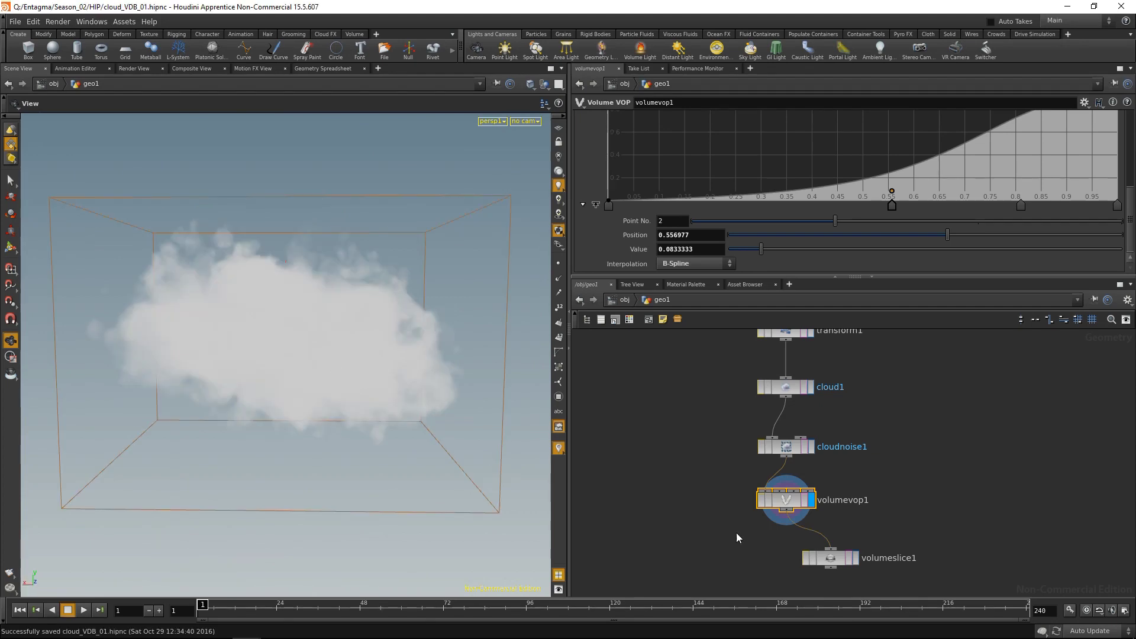
# Delete the volumeslice1 node and save the volumevop1 geometry out to a file
pyautogui.moveTo(831, 559); pyautogui.dragTo(885, 522)
pyautogui.press('Delete')
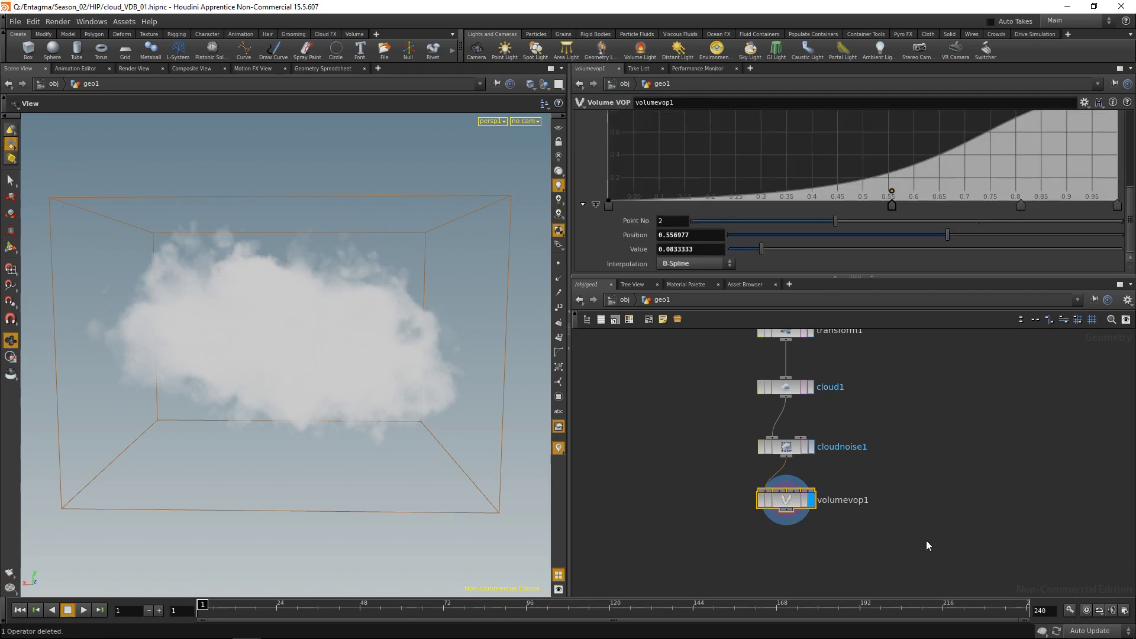
pyautogui.rightClick(780, 499)
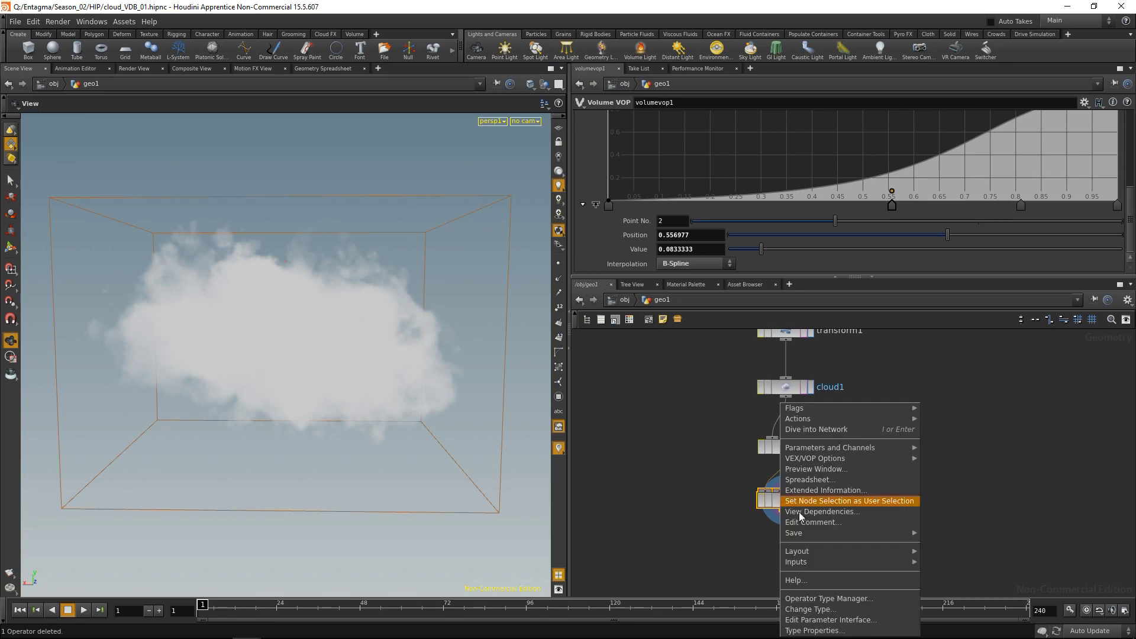
pyautogui.moveTo(815, 533)
pyautogui.click(988, 534)
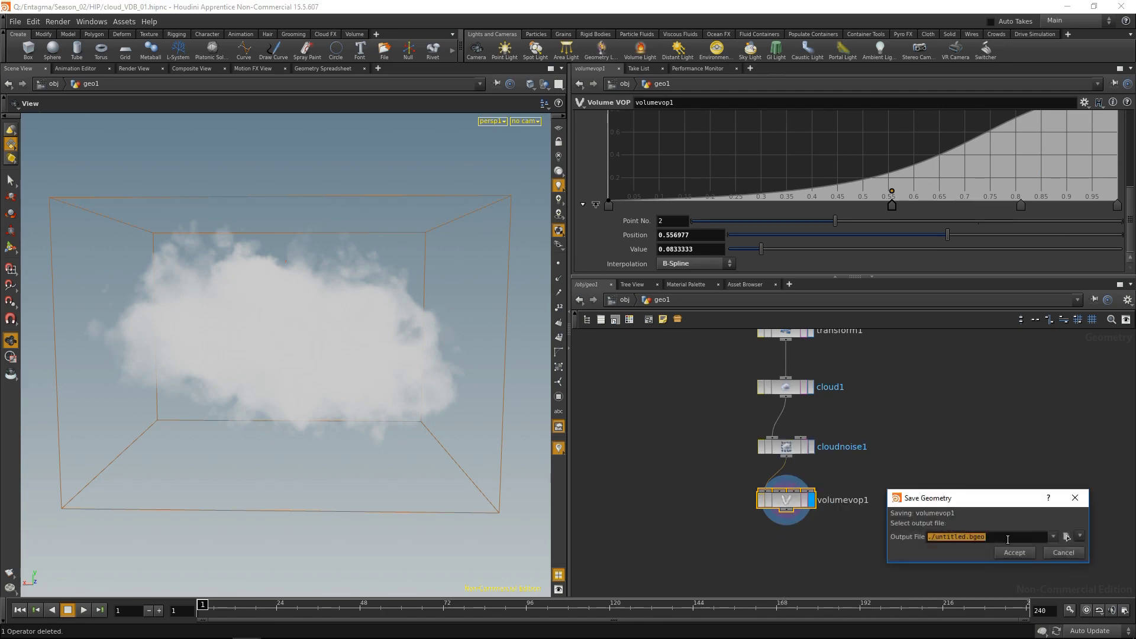
pyautogui.click(1023, 538)
pyautogui.click(1014, 552)
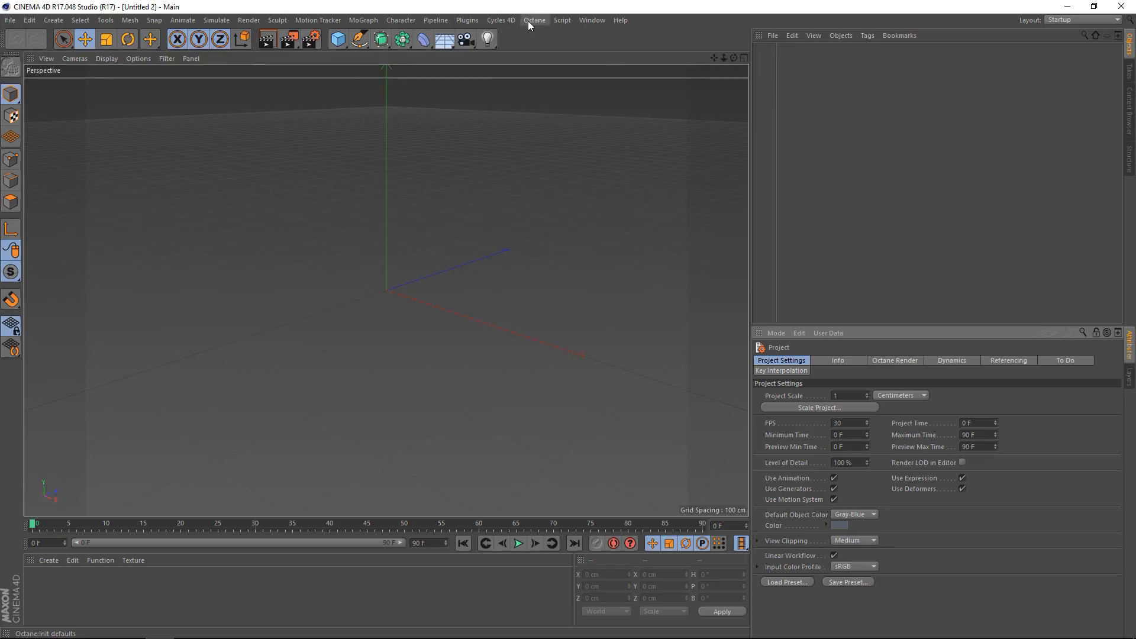
# Switch to Cinema 4D, open Octane's Live Viewer and add an Octane Vdb Volume object
pyautogui.click(528, 20)
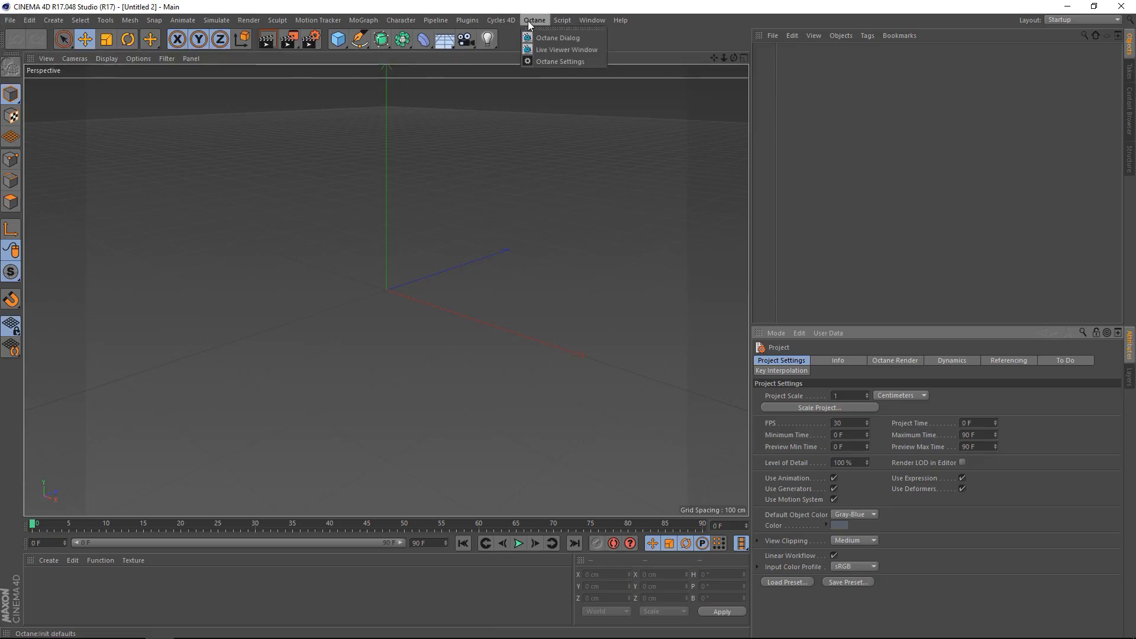
pyautogui.click(542, 50)
pyautogui.click(311, 240)
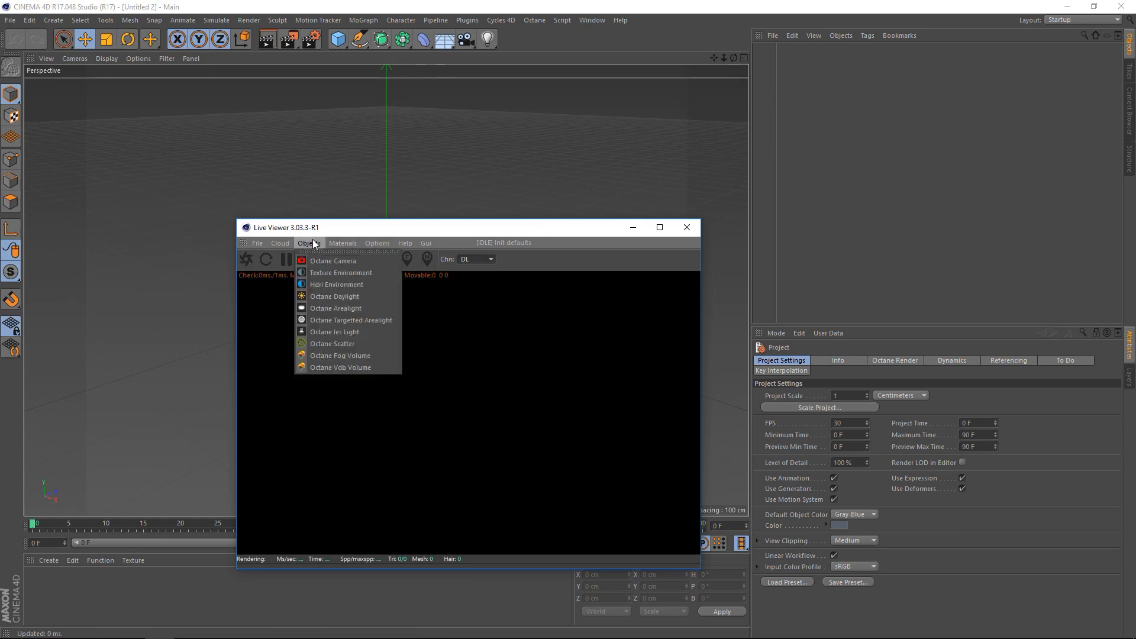
pyautogui.click(356, 367)
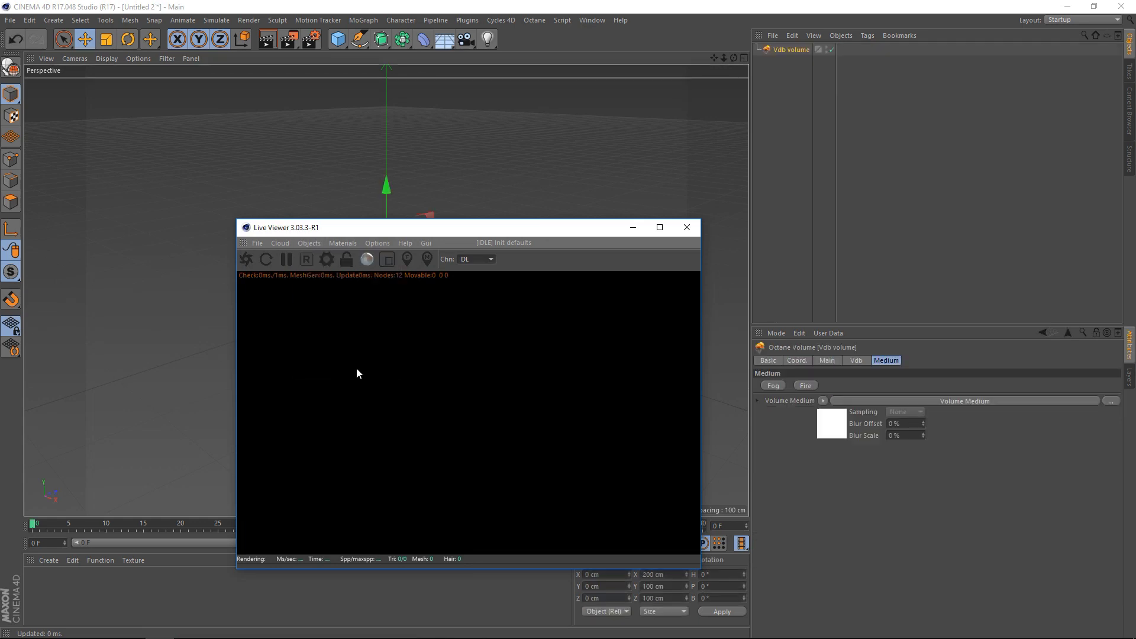
# Load cloud_VDB_100.vdb into the Vdb volume and add an Octane Daylight to the scene
pyautogui.click(864, 361)
pyautogui.click(1110, 386)
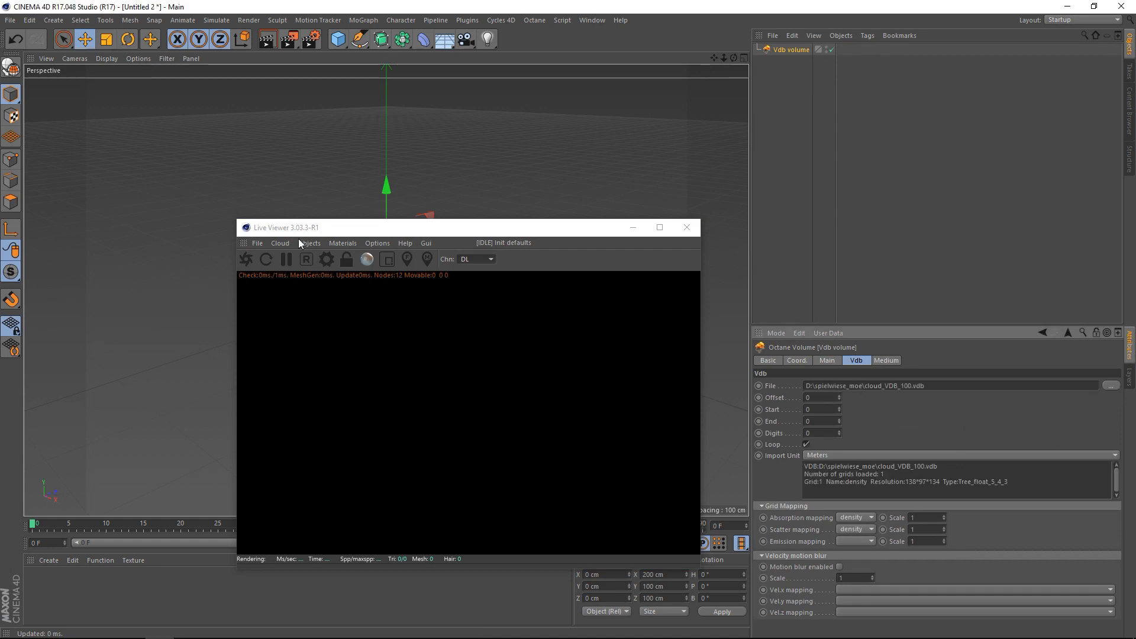
pyautogui.click(309, 243)
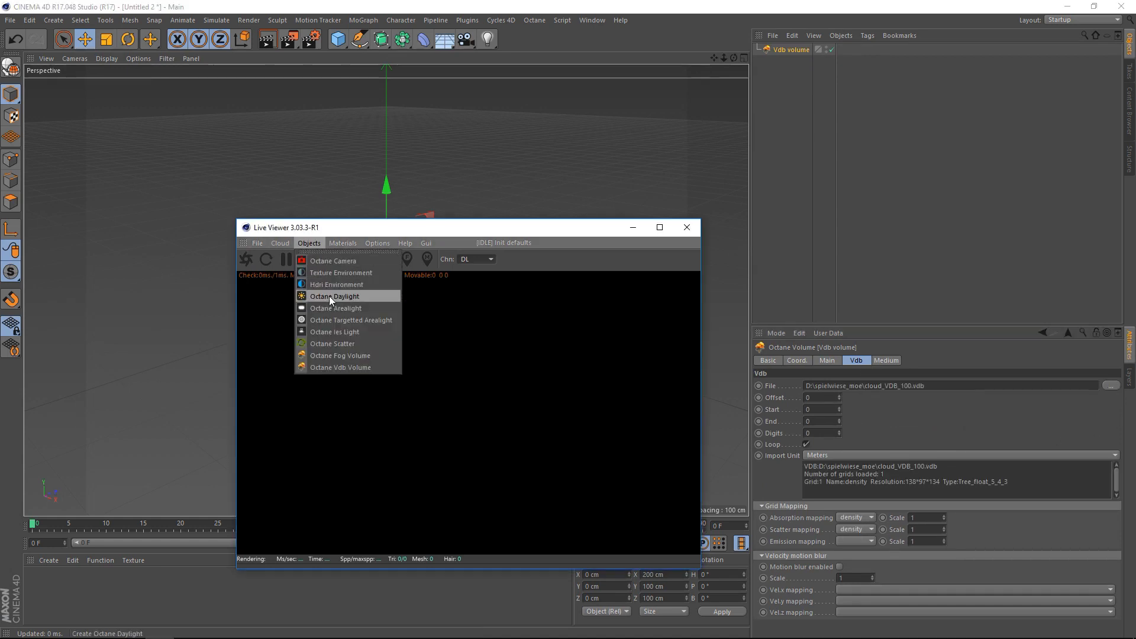
pyautogui.click(329, 296)
# Set the Octane render kernel to Pathtracing with a GI clamp of 4
pyautogui.click(327, 261)
pyautogui.click(55, 50)
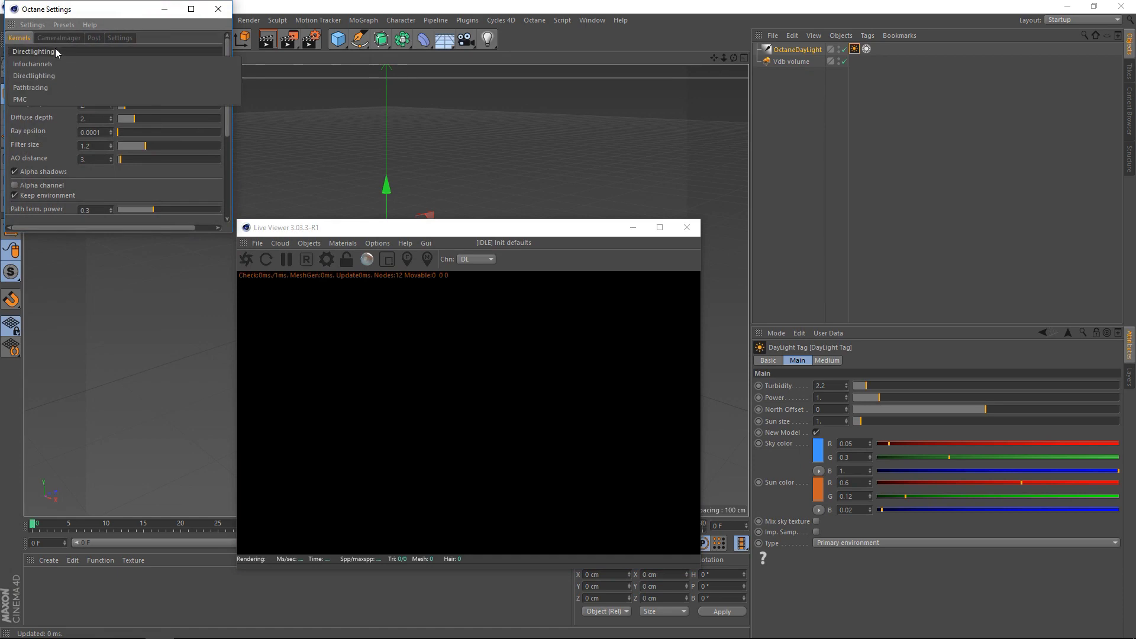
pyautogui.click(55, 86)
pyautogui.doubleClick(94, 157)
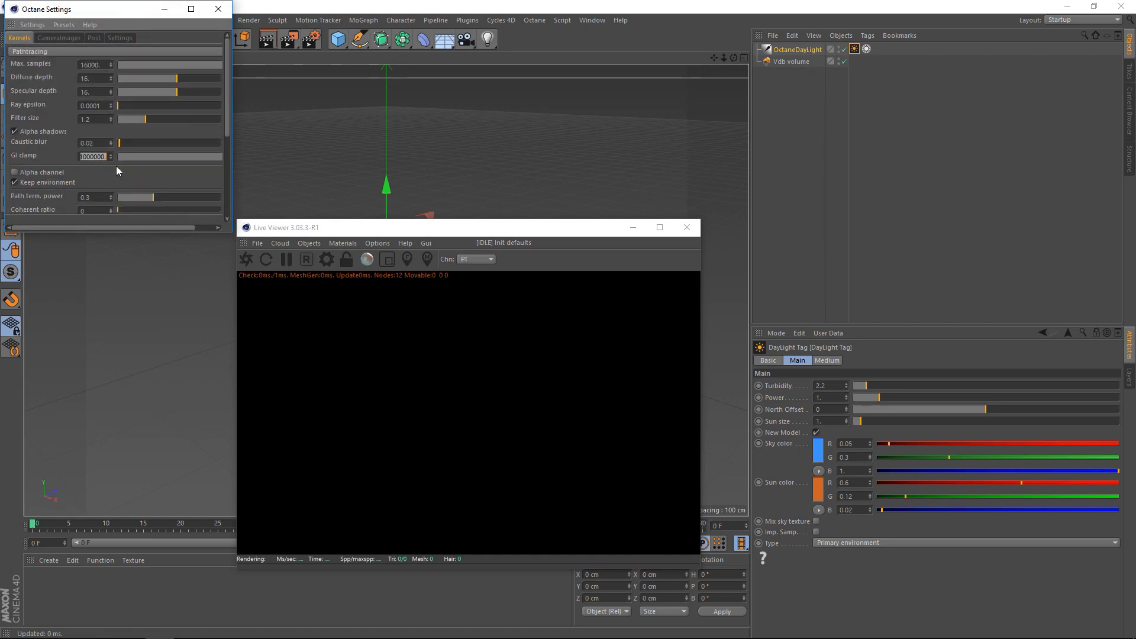
pyautogui.click(86, 145)
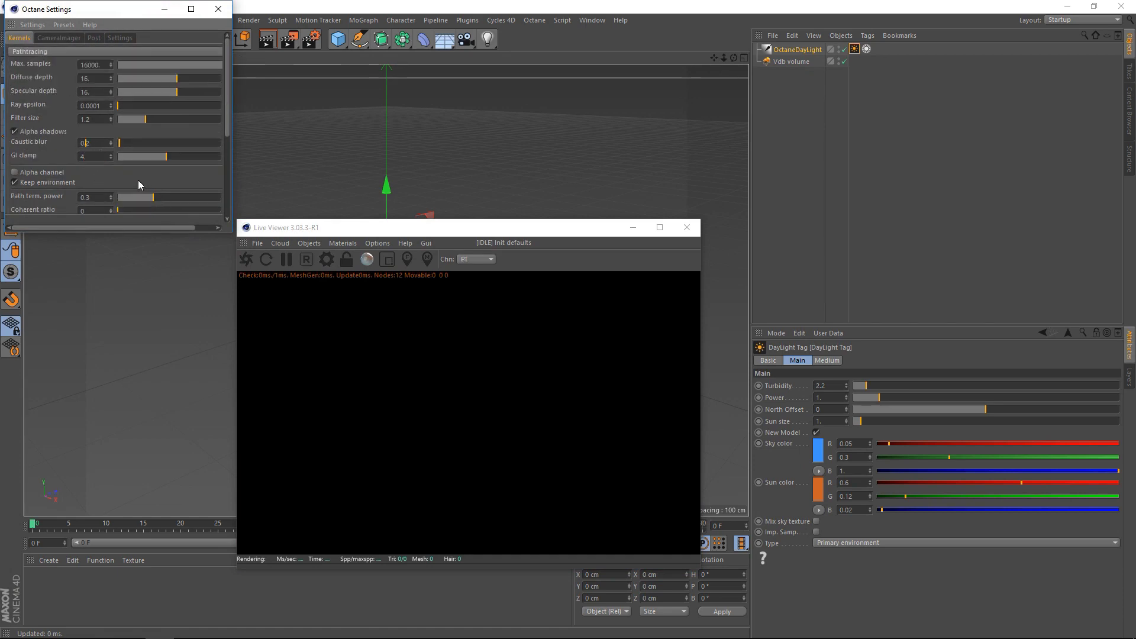
pyautogui.click(388, 231)
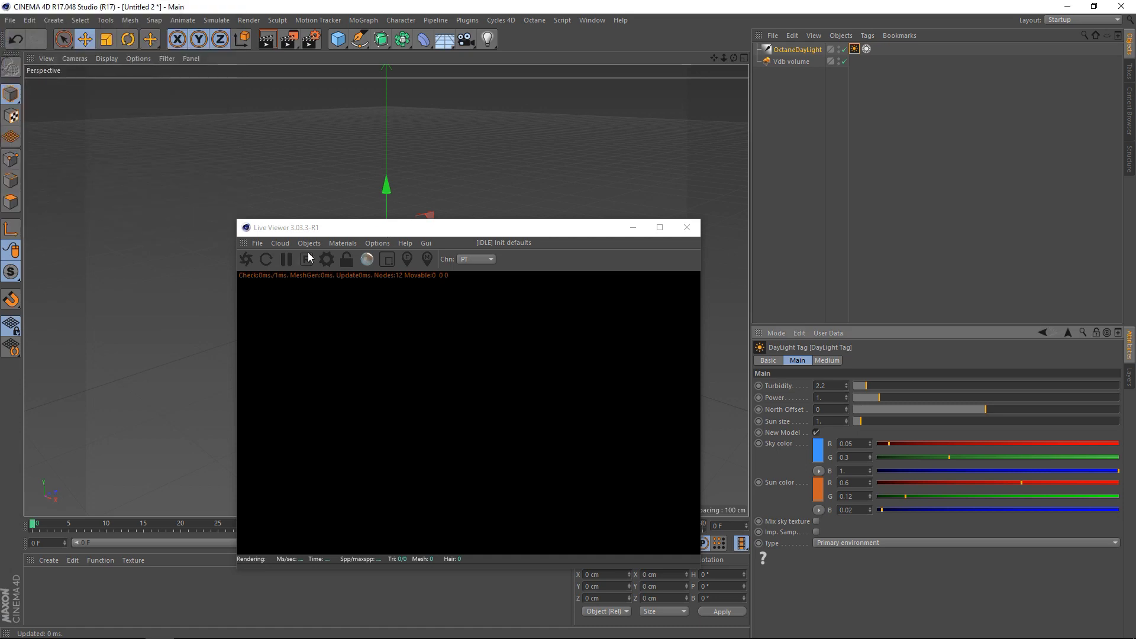
# Start the live render and set the Vdb volume's import unit to Hectometers
pyautogui.click(246, 260)
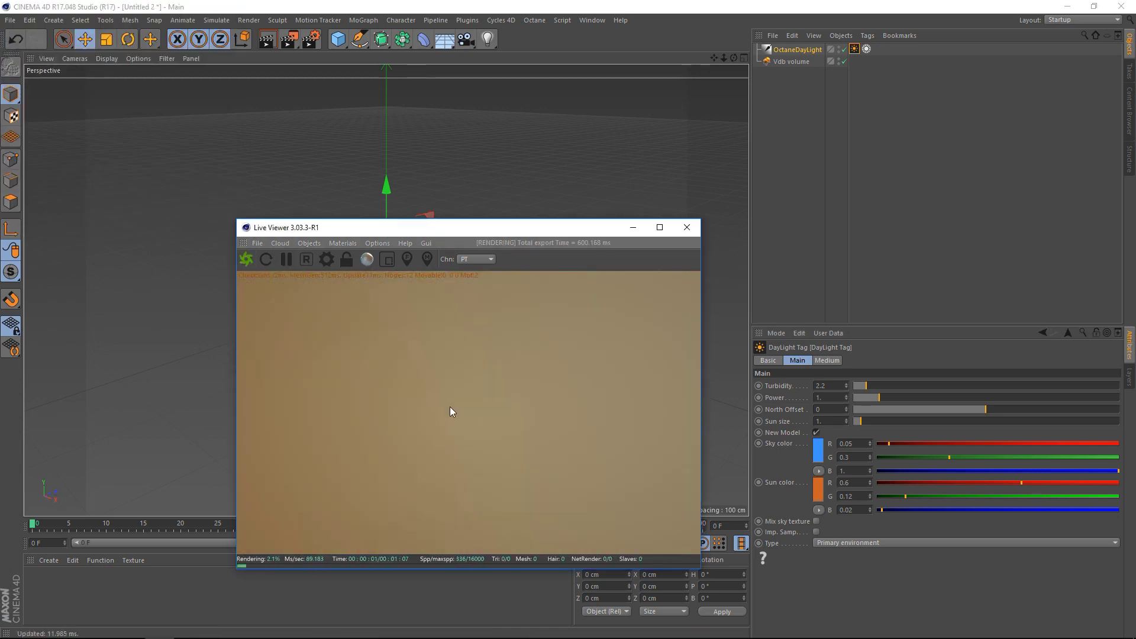
pyautogui.moveTo(510, 231); pyautogui.dragTo(381, 248)
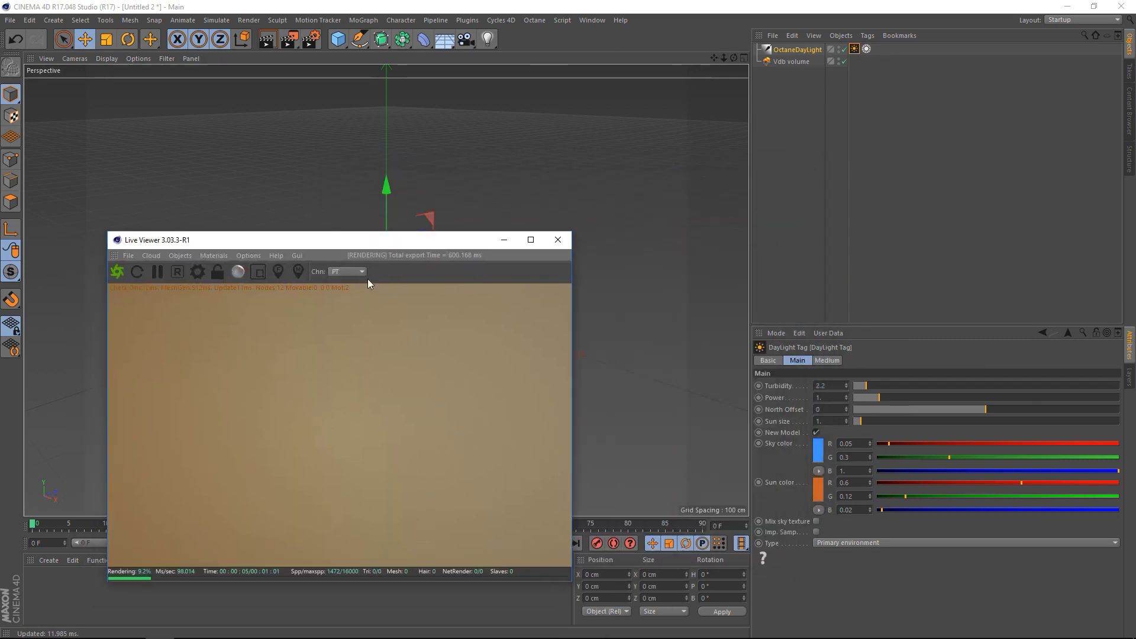
pyautogui.click(789, 61)
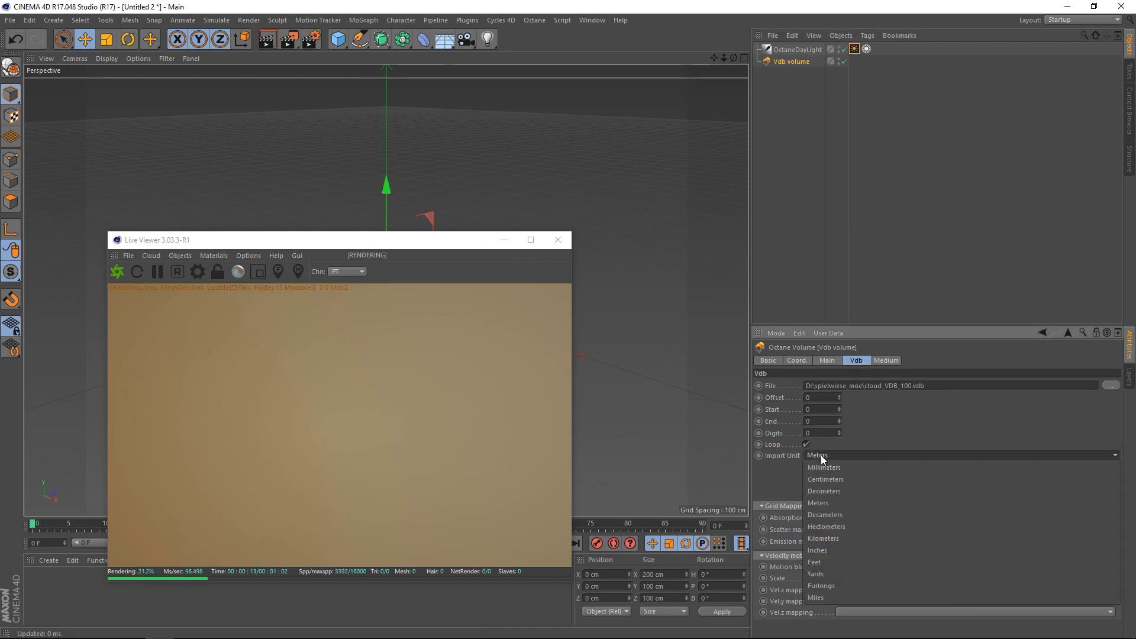
pyautogui.click(816, 456)
pyautogui.click(855, 528)
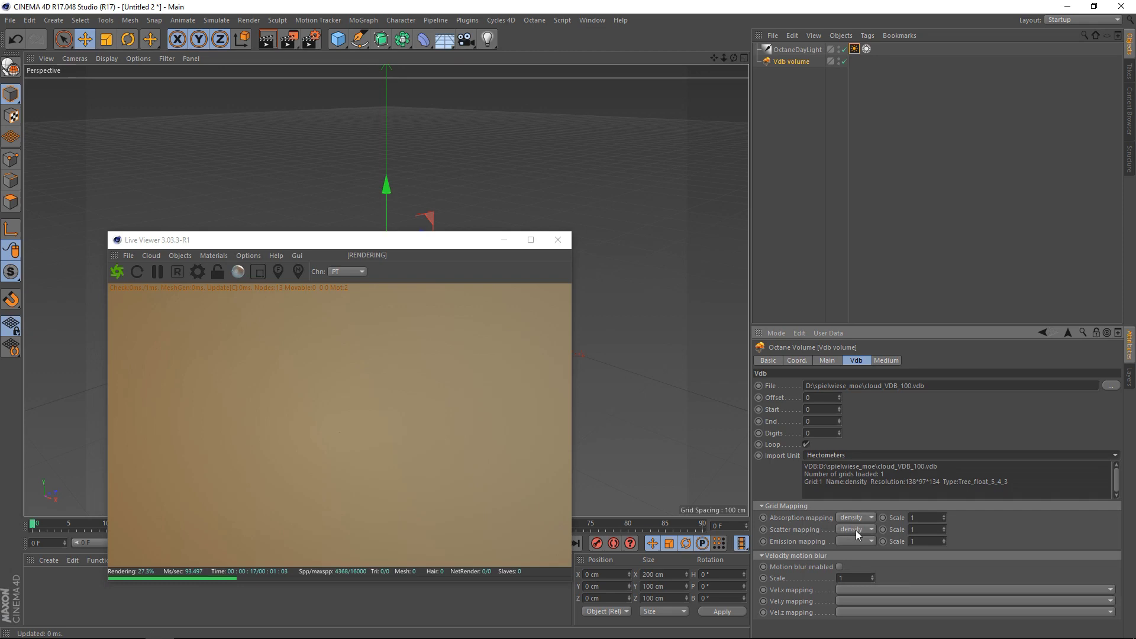
pyautogui.moveTo(259, 242); pyautogui.dragTo(674, 203)
# Rotate the Octane Daylight to a pitch of -40° to raise the sun
pyautogui.click(784, 51)
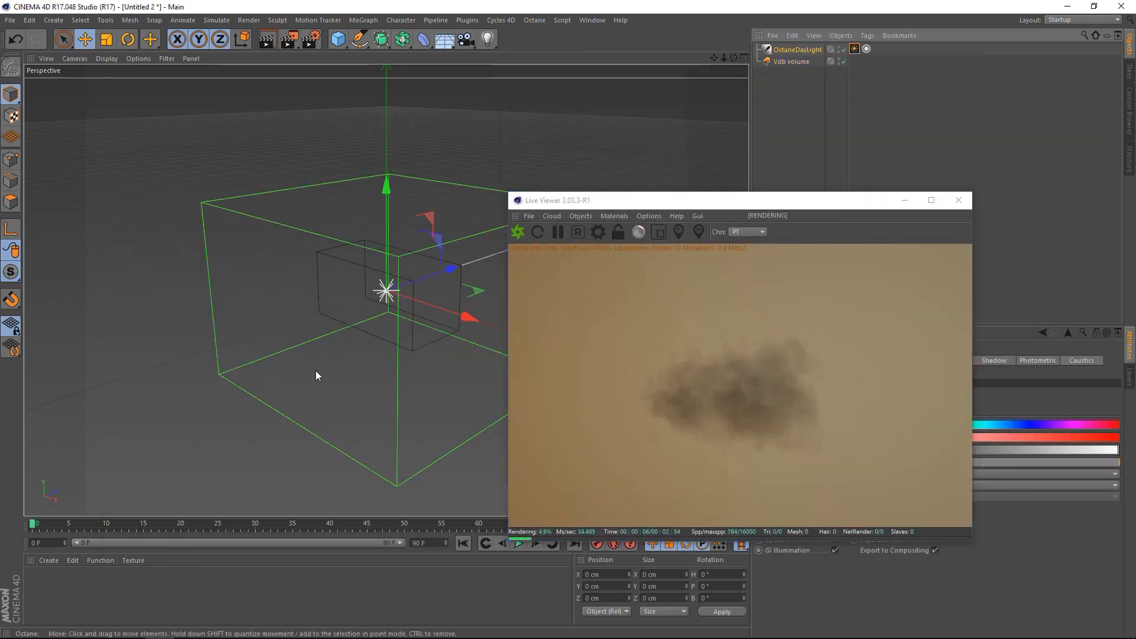
pyautogui.press('r')
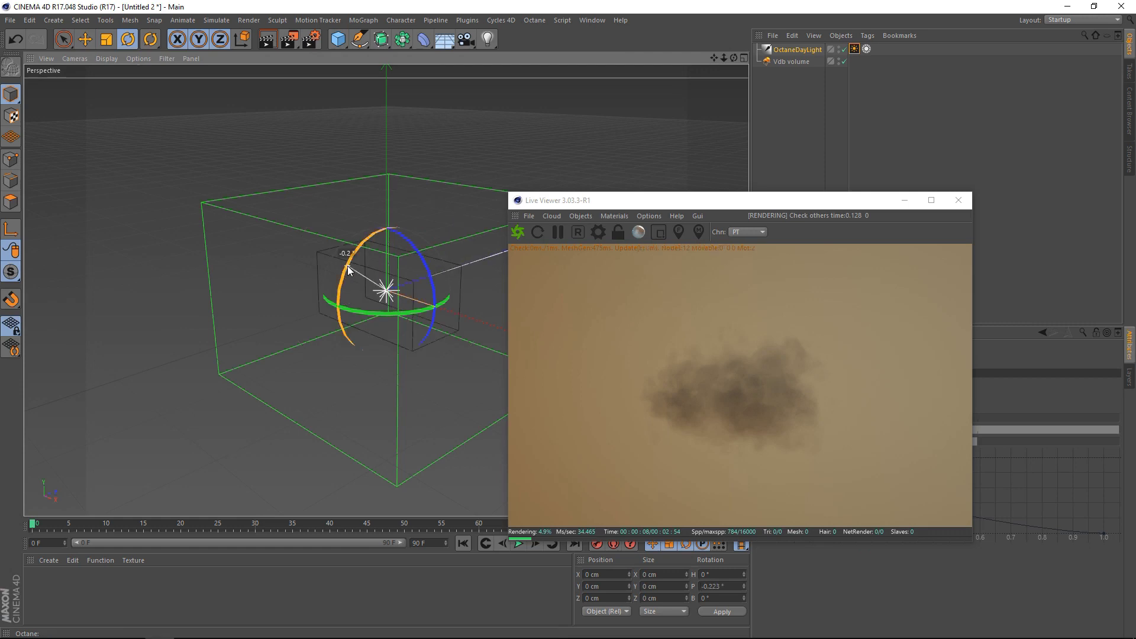
pyautogui.moveTo(347, 265); pyautogui.dragTo(376, 236)
pyautogui.moveTo(829, 203); pyautogui.dragTo(361, 125)
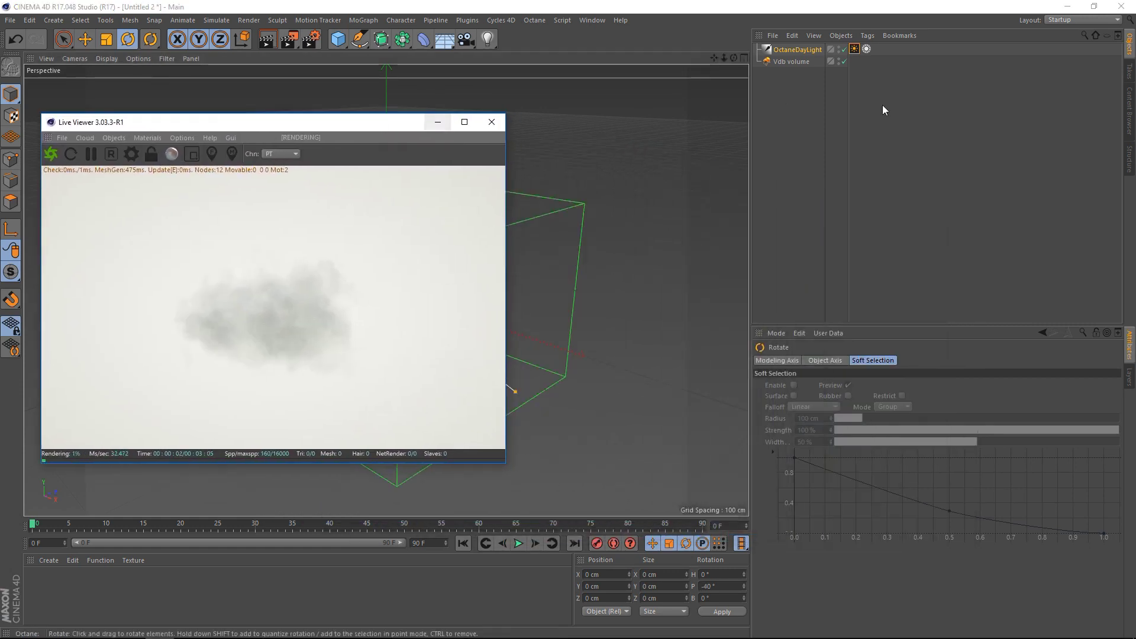
# Open the Vdb volume's Volume Medium settings and frame the cloud against the blue sky in the live render
pyautogui.click(793, 61)
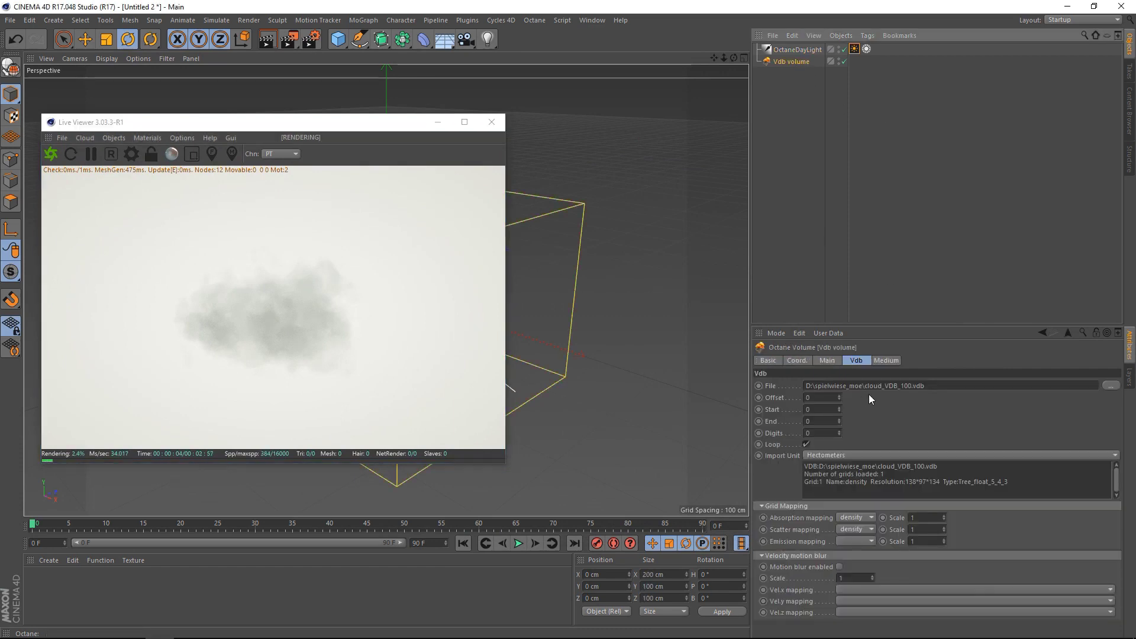
pyautogui.click(886, 361)
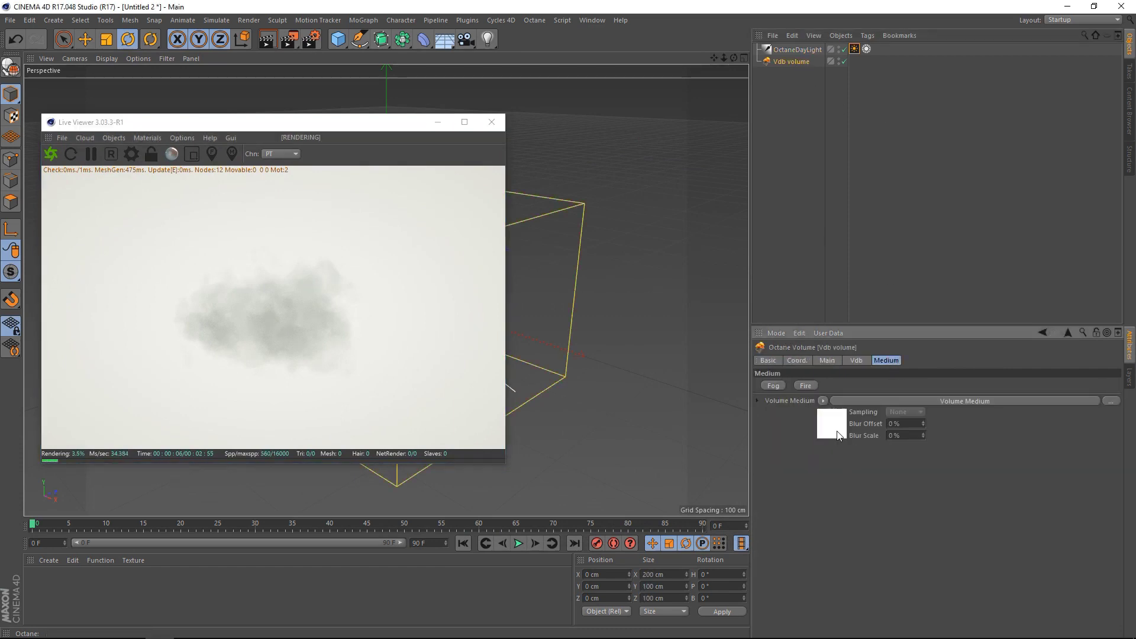
pyautogui.click(838, 434)
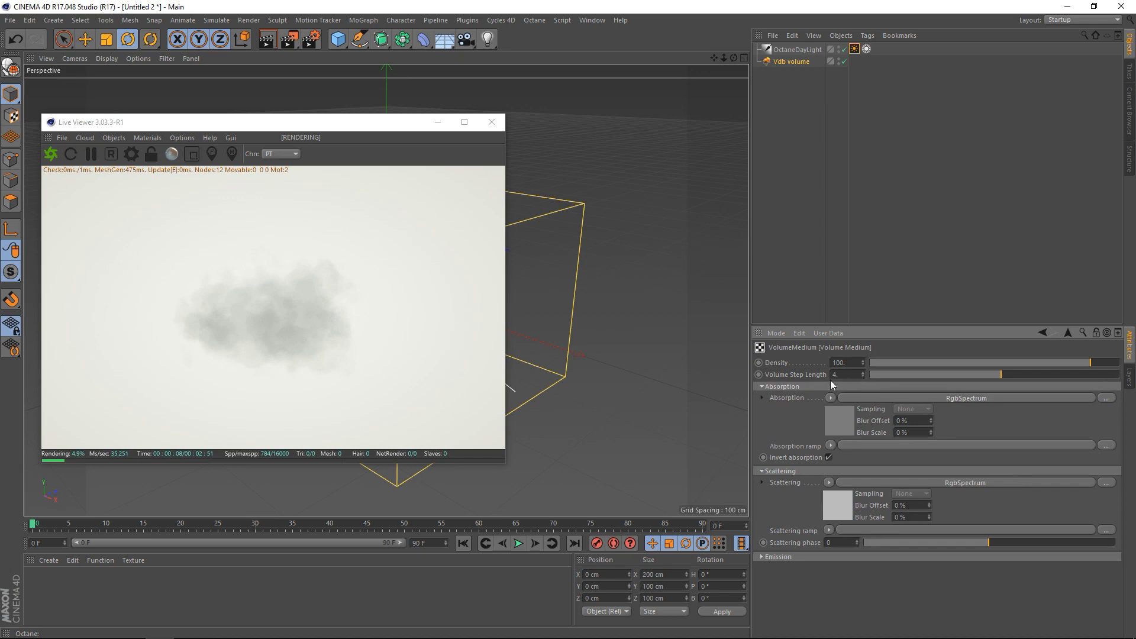
pyautogui.moveTo(336, 320); pyautogui.dragTo(217, 294)
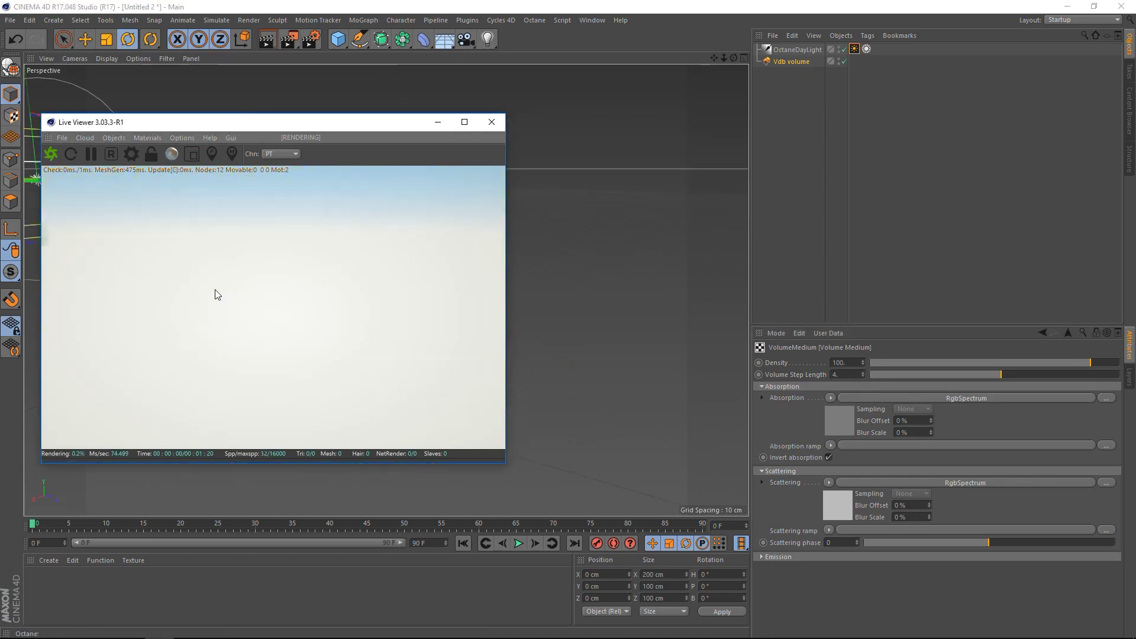
pyautogui.scroll(-5, 217, 294)
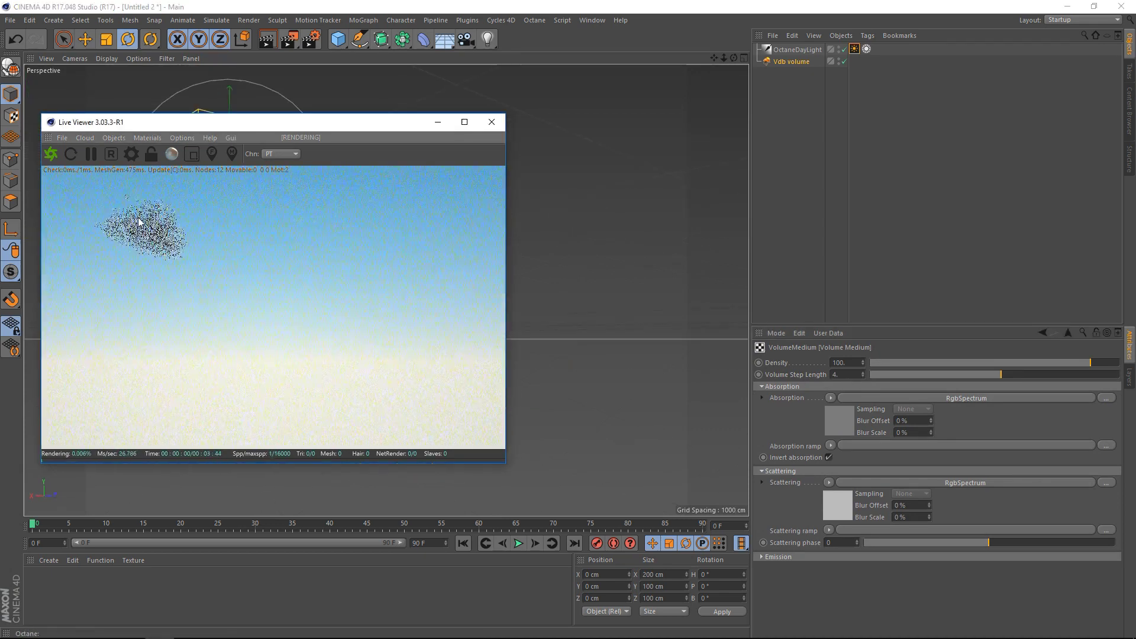
pyautogui.press('o')
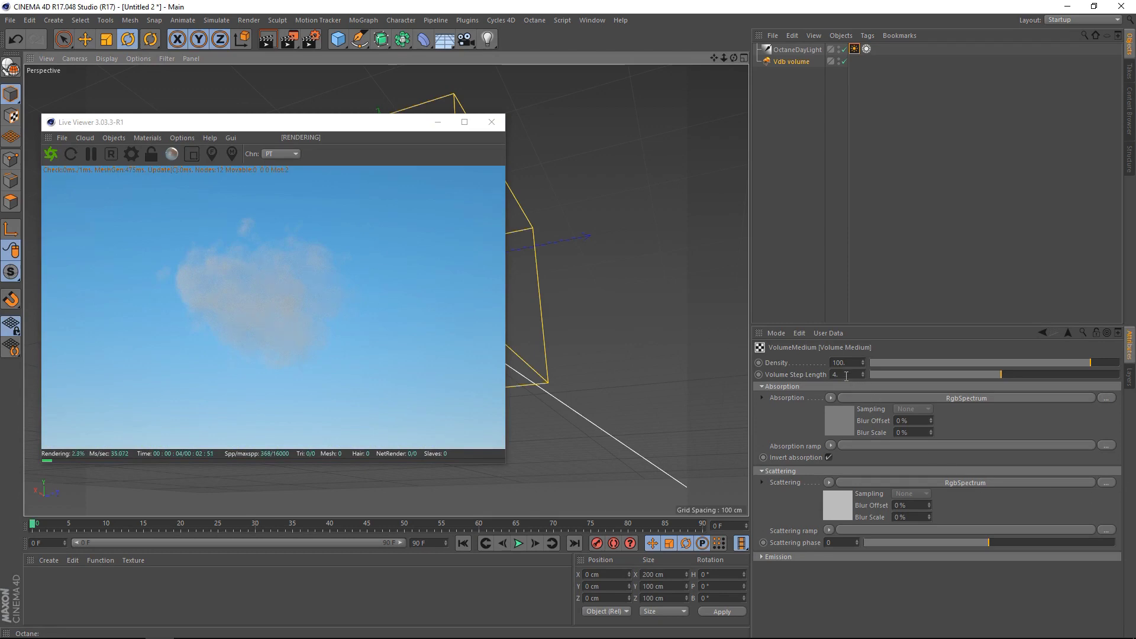
# Set the Volume Medium's step length to 1 and turn off Invert absorption
pyautogui.doubleClick(846, 374)
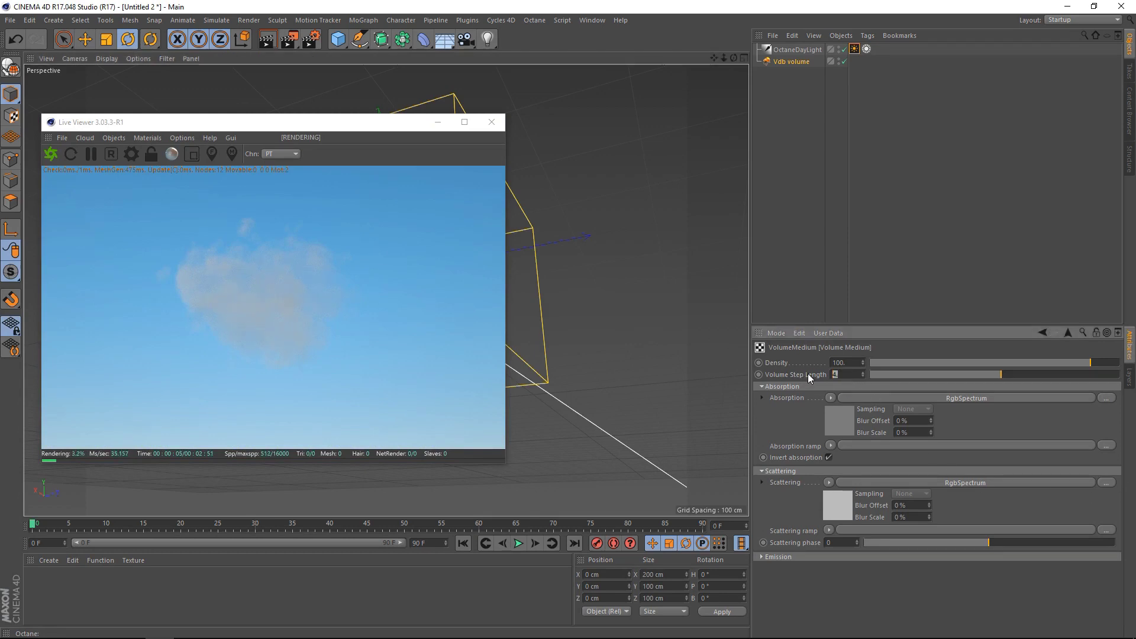
pyautogui.write('1')
pyautogui.press('Return')
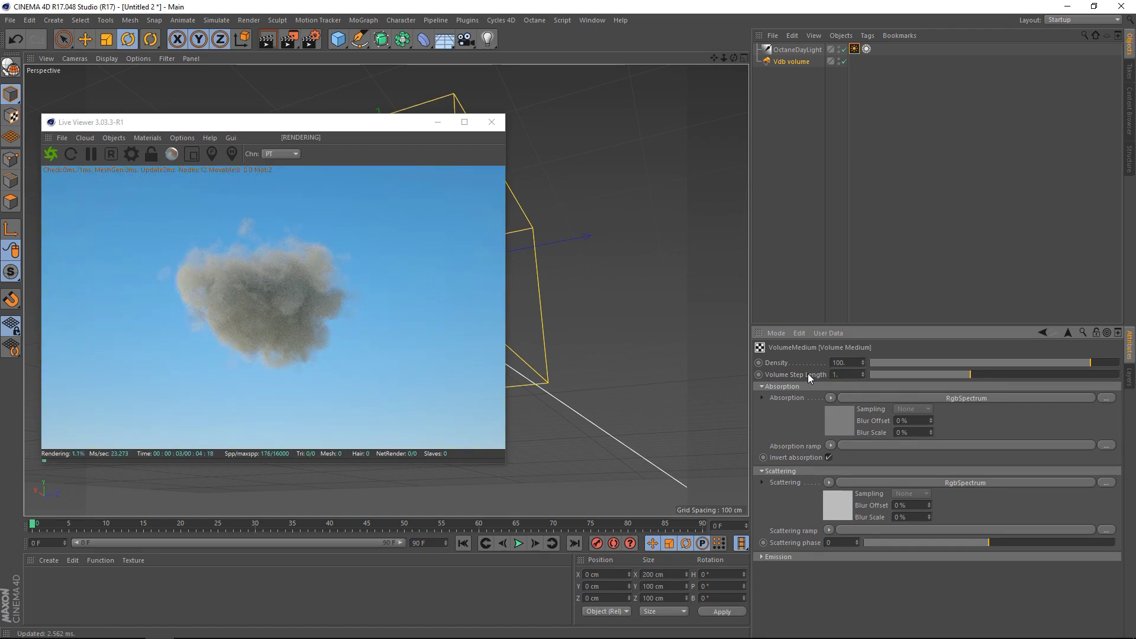
pyautogui.click(837, 425)
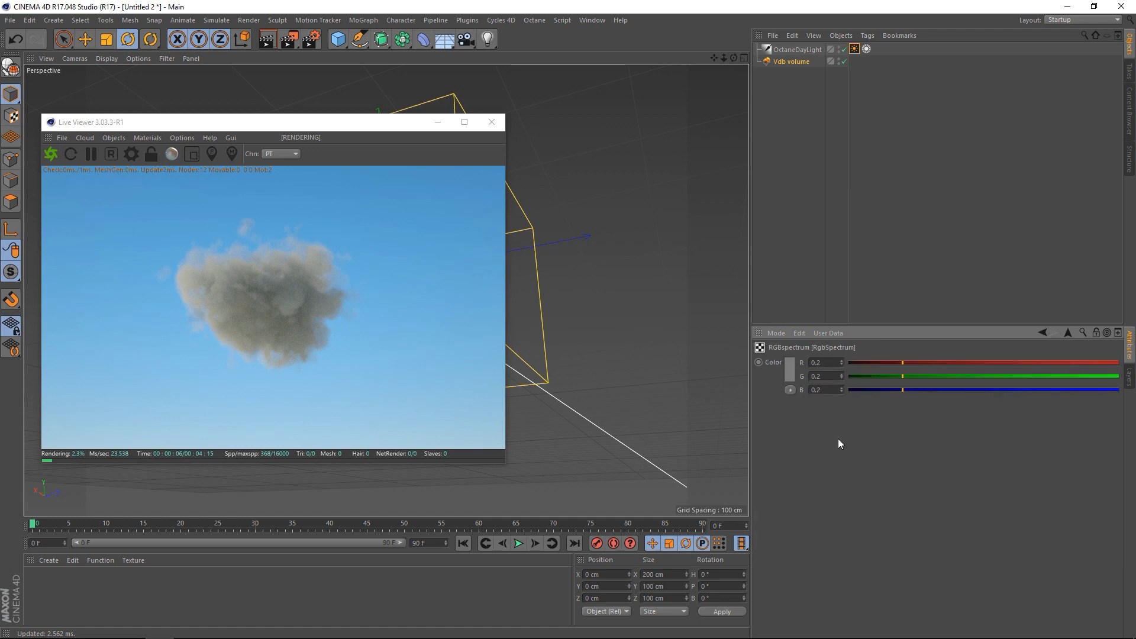
pyautogui.click(1042, 333)
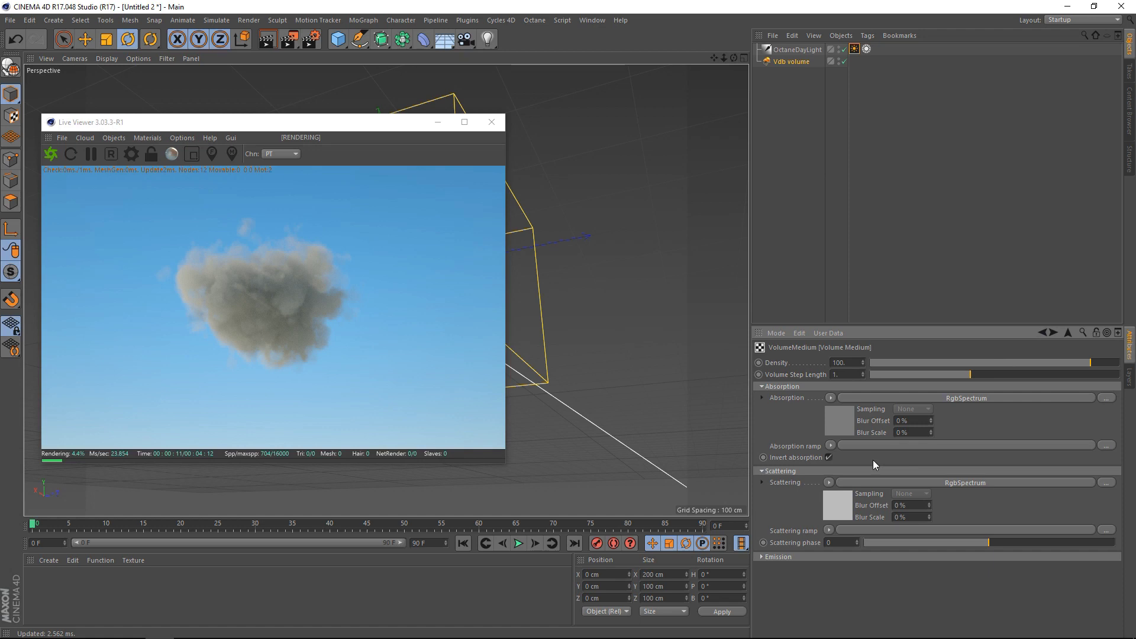
pyautogui.click(828, 458)
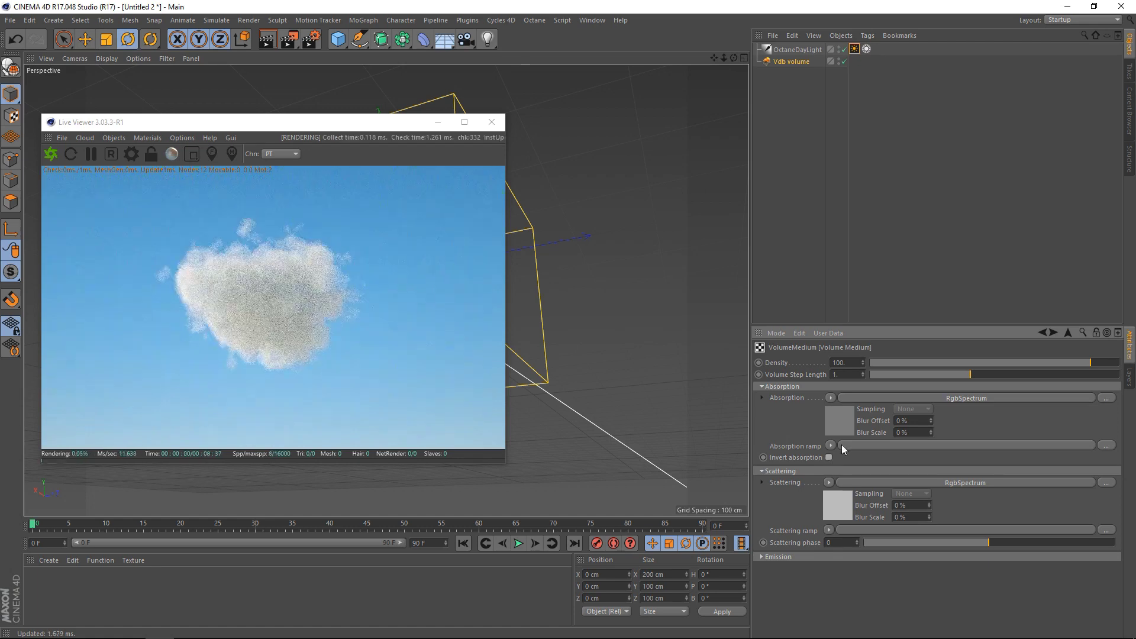
# Set the absorption colour to a dark neutral grey with 15% brightness
pyautogui.click(835, 423)
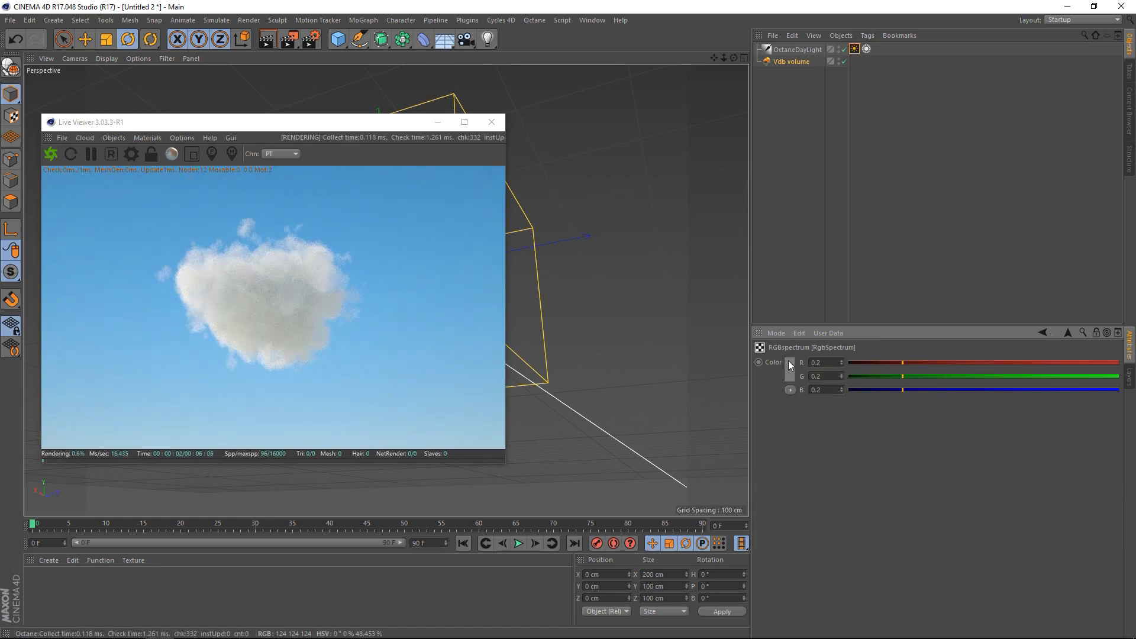
pyautogui.click(790, 363)
pyautogui.moveTo(792, 372); pyautogui.dragTo(763, 400)
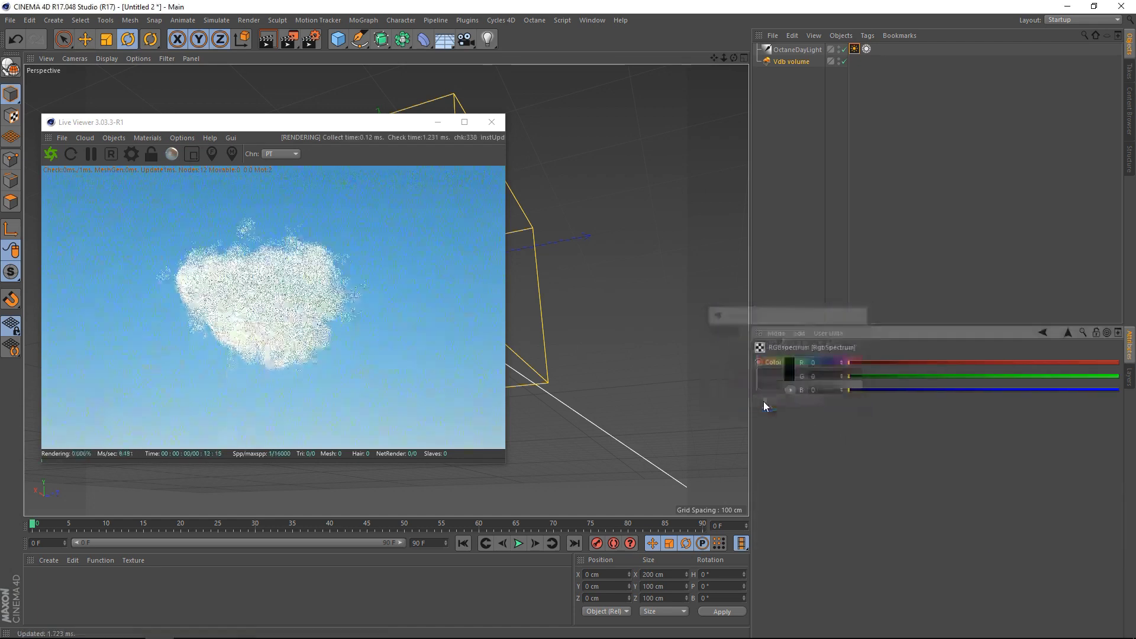
pyautogui.click(793, 371)
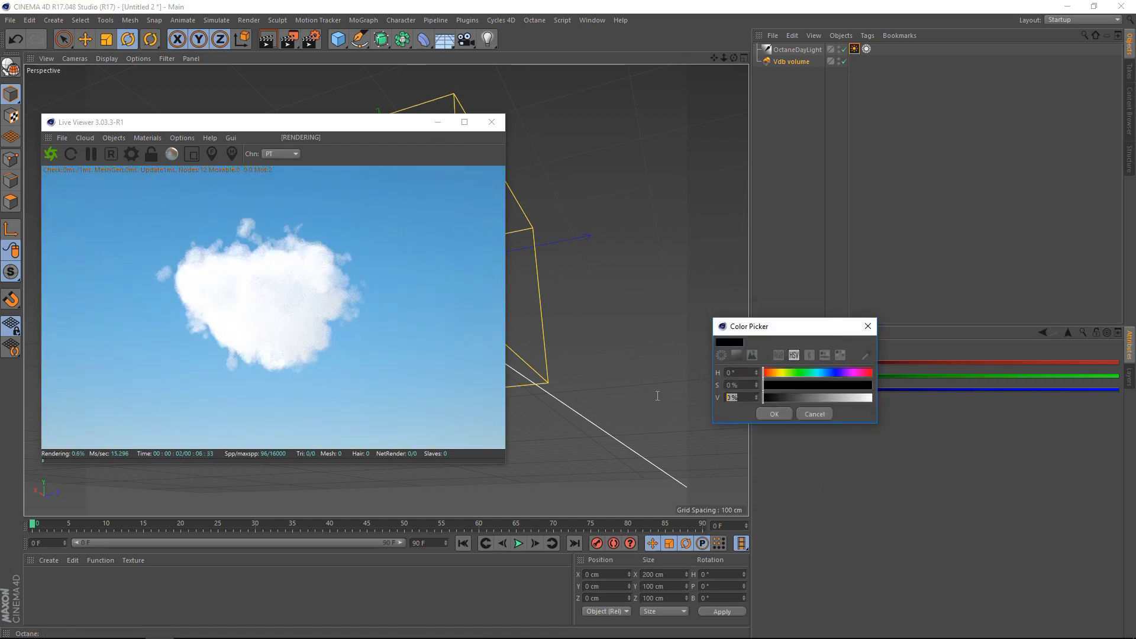
pyautogui.write('15')
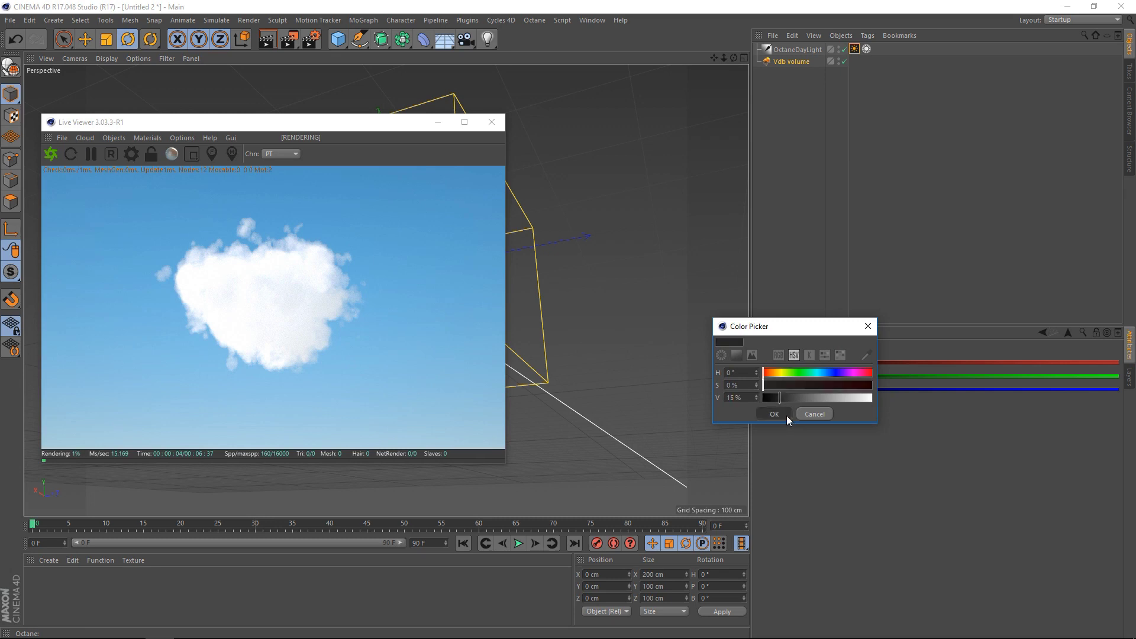
pyautogui.click(783, 415)
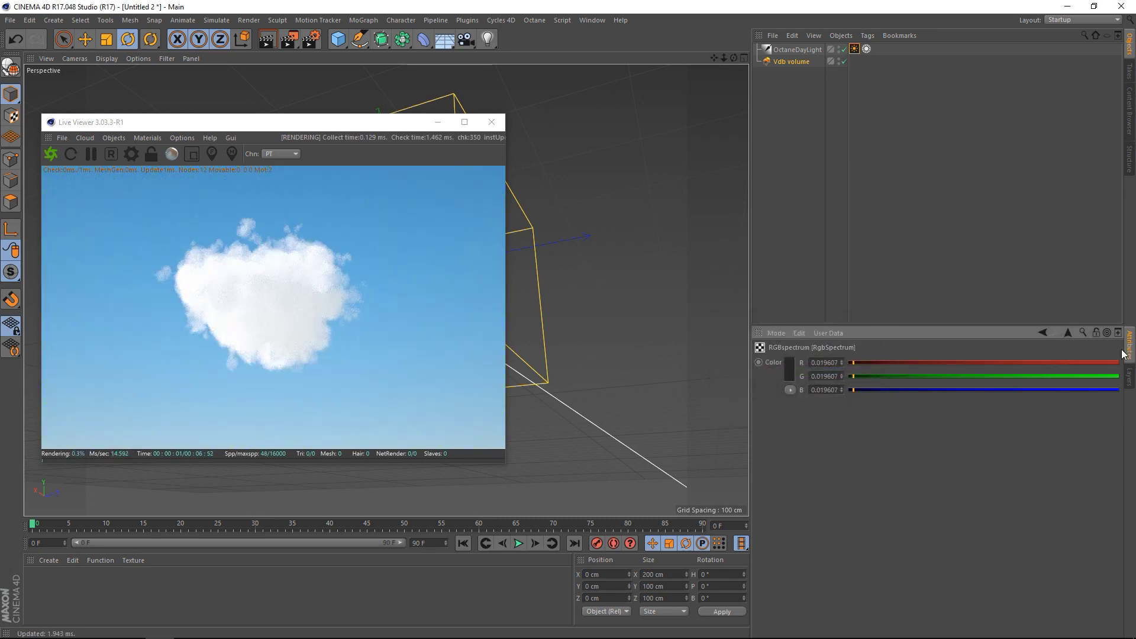
# Brighten the Volume Medium's scattering colour to a light neutral grey of about 0.83 in each RGB channel
pyautogui.click(1068, 332)
pyautogui.click(835, 512)
pyautogui.click(789, 377)
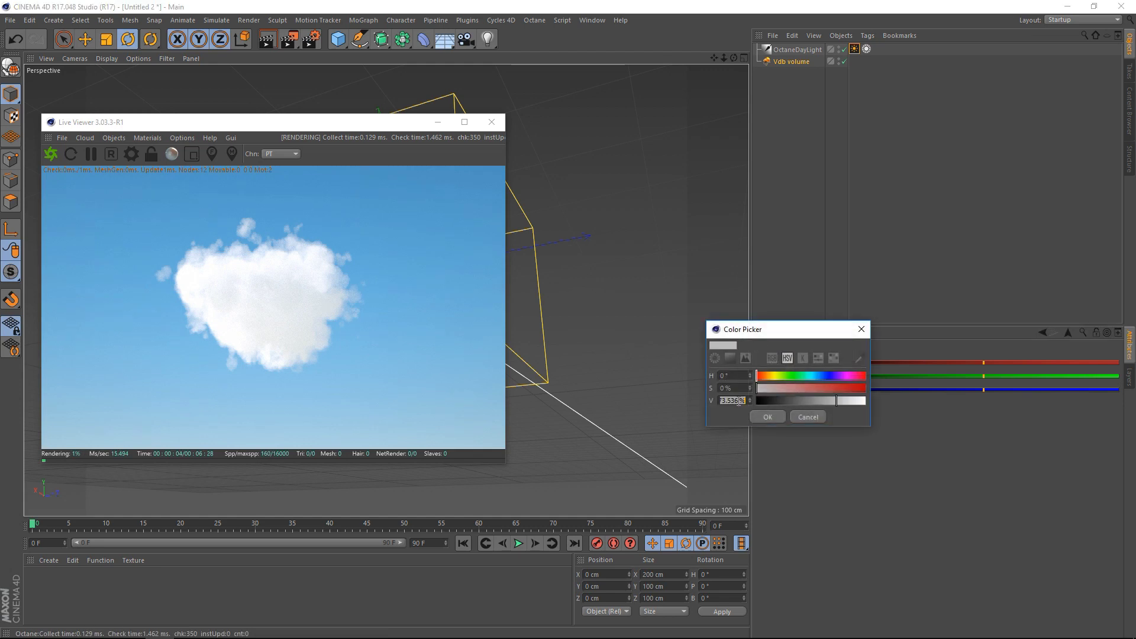
pyautogui.click(847, 401)
pyautogui.click(767, 416)
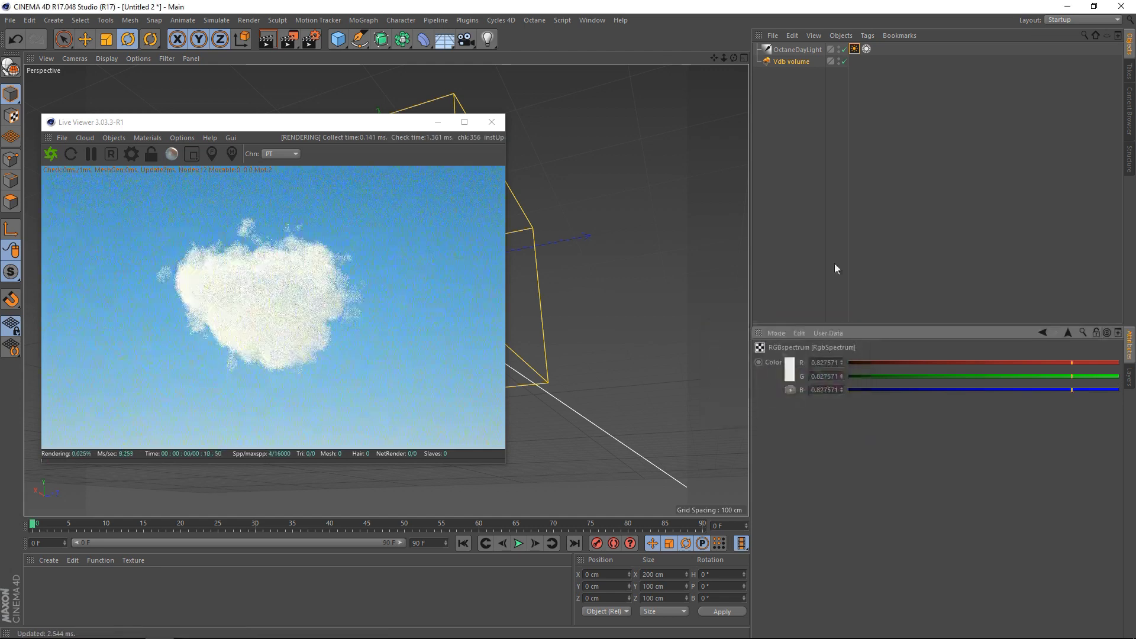
pyautogui.click(1068, 333)
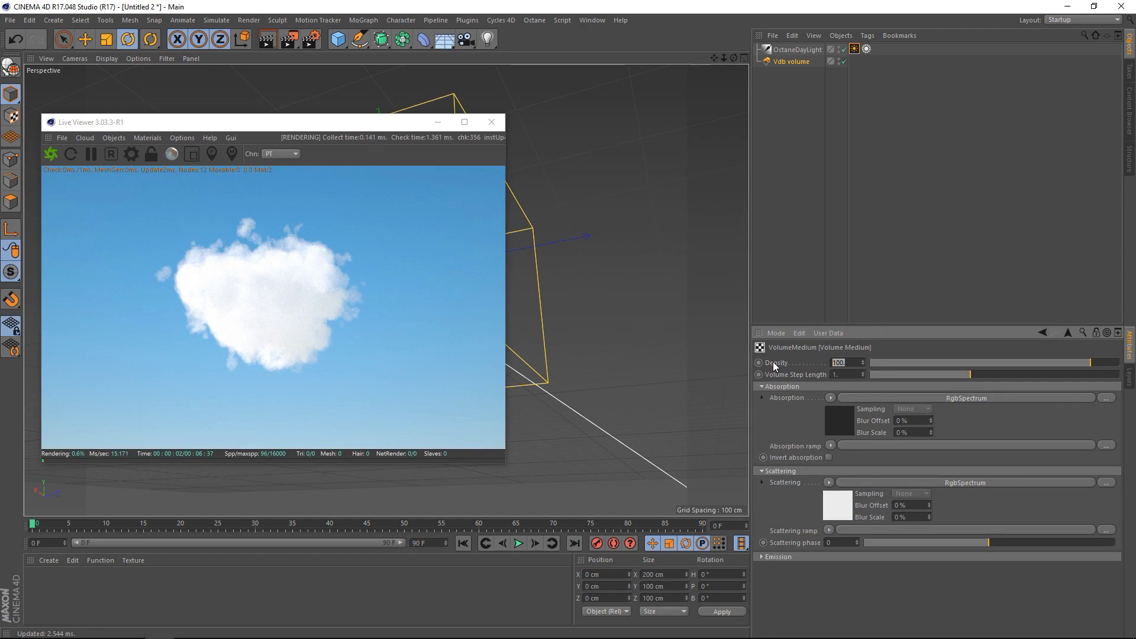
# Try Volume Medium densities of 25 and 5, settle on 2, and check the cloud in the live render
pyautogui.write('25')
pyautogui.press('Return')
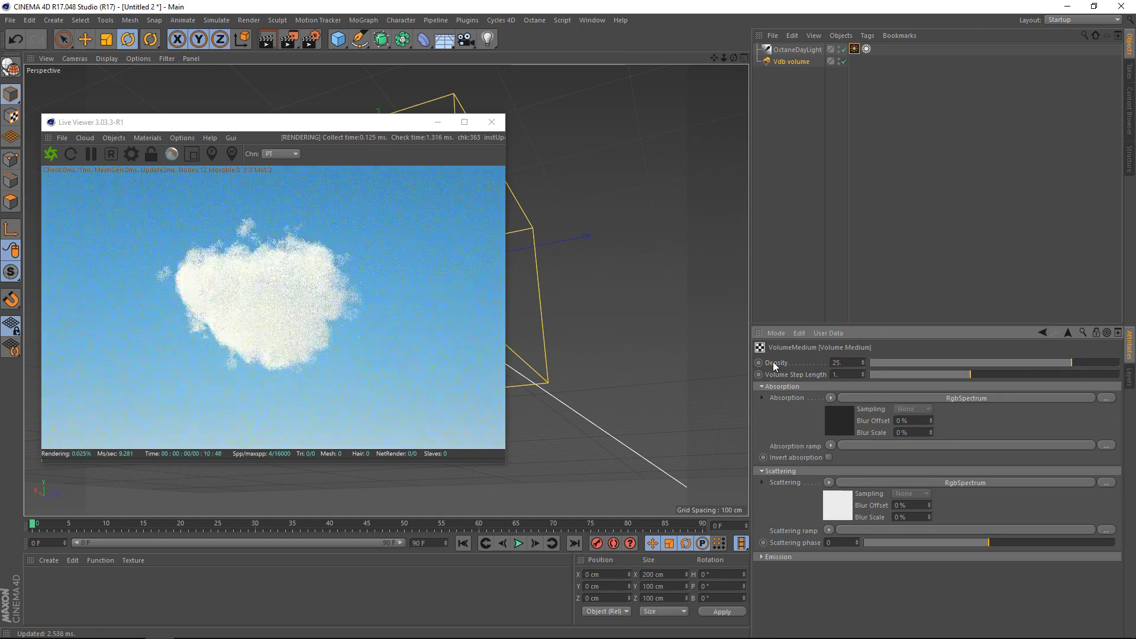
pyautogui.write('5')
pyautogui.press('Return')
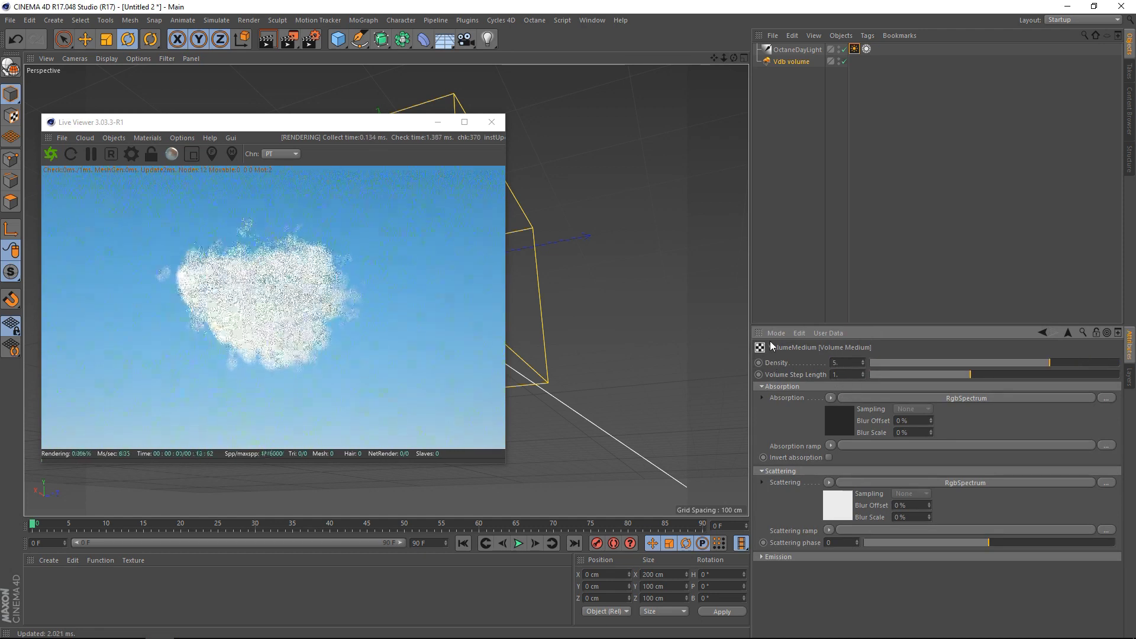
pyautogui.write('2')
pyautogui.press('Return')
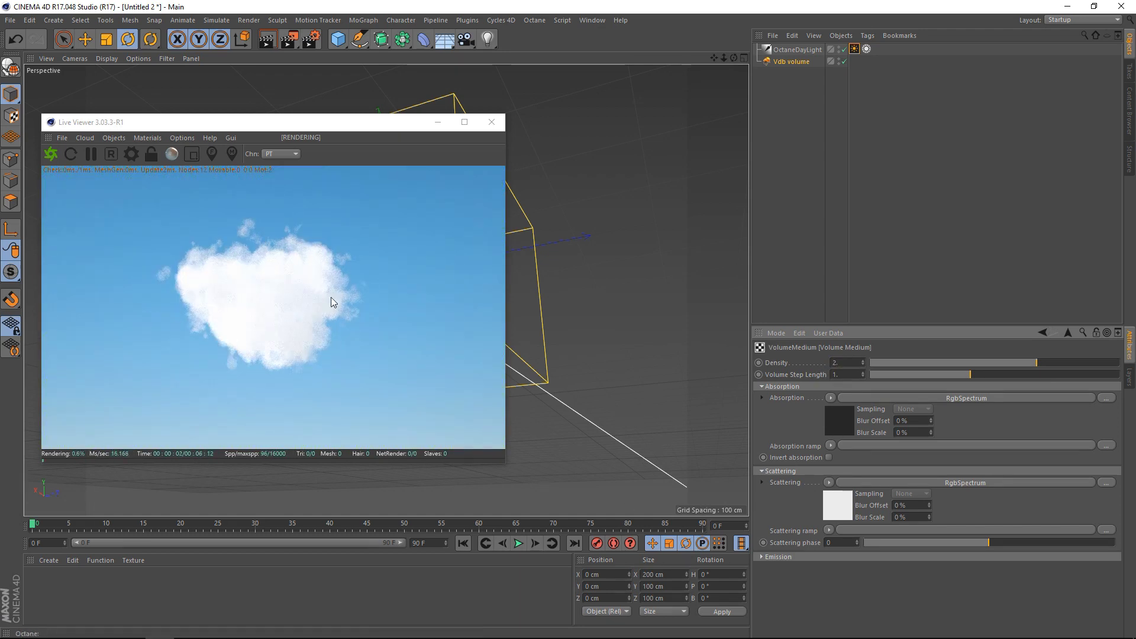
pyautogui.moveTo(274, 299)
pyautogui.mouseDown()
pyautogui.moveTo(322, 325)
pyautogui.moveTo(284, 309)
pyautogui.mouseUp()
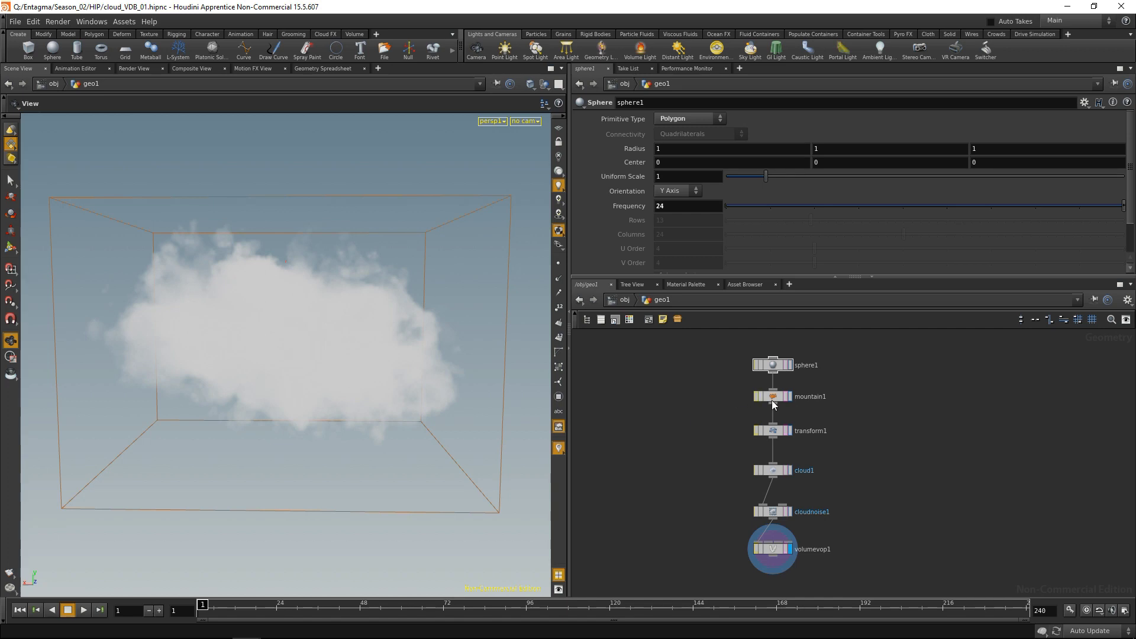
# Switch to Houdini, display the mountain and transform stages in turn, and load Alfred Jacquemart.OBJ with a new File node
pyautogui.click(790, 396)
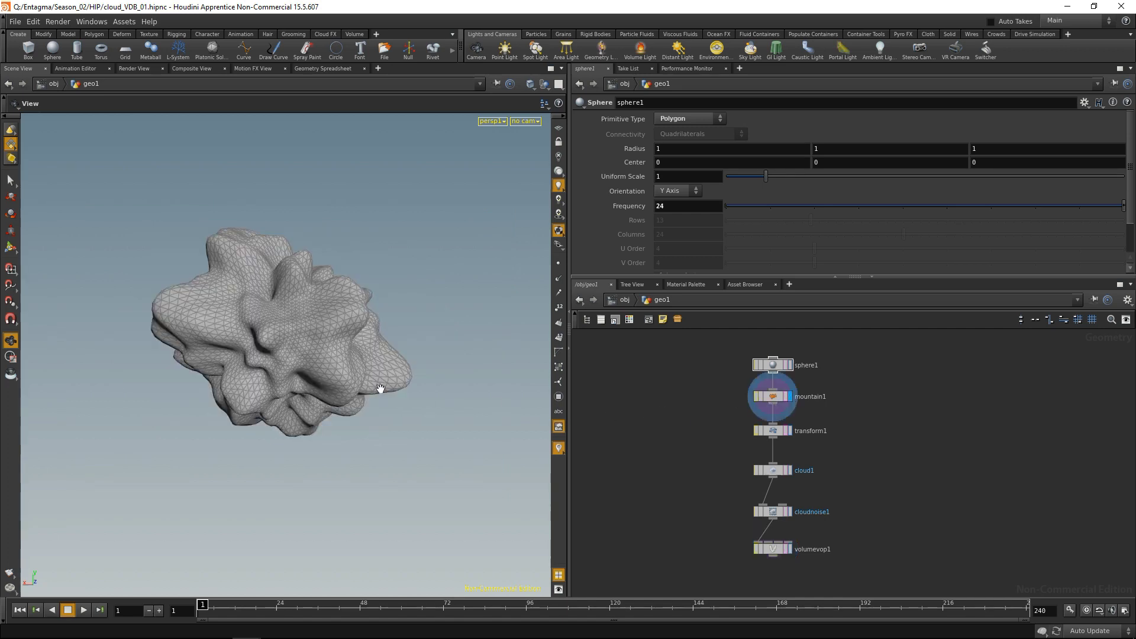
pyautogui.click(790, 430)
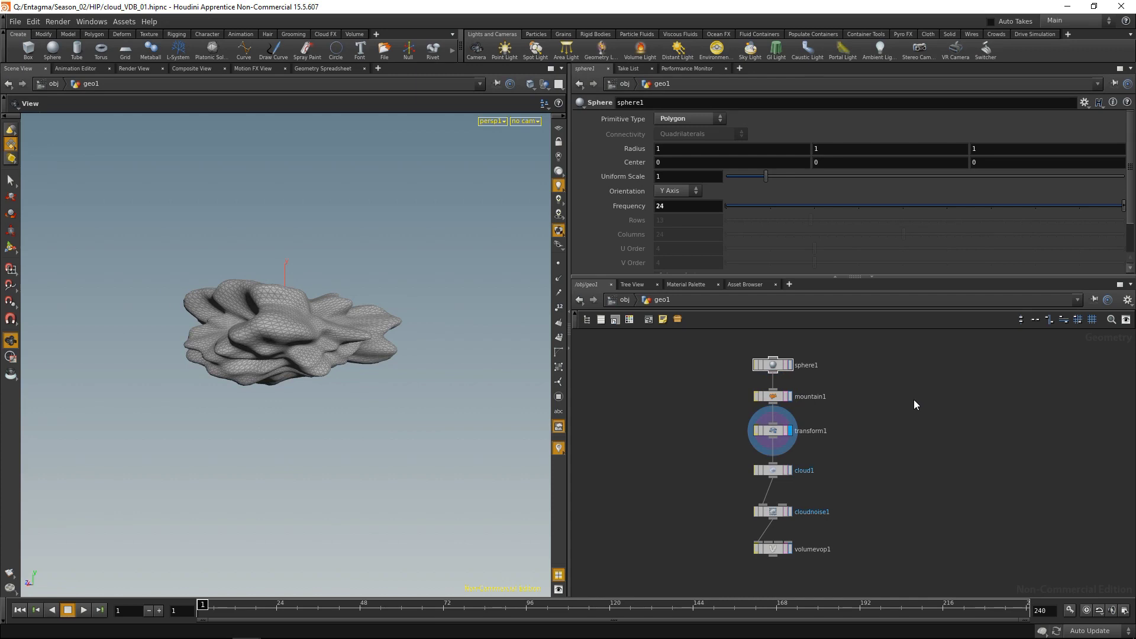
pyautogui.press('Tab')
pyautogui.write('file')
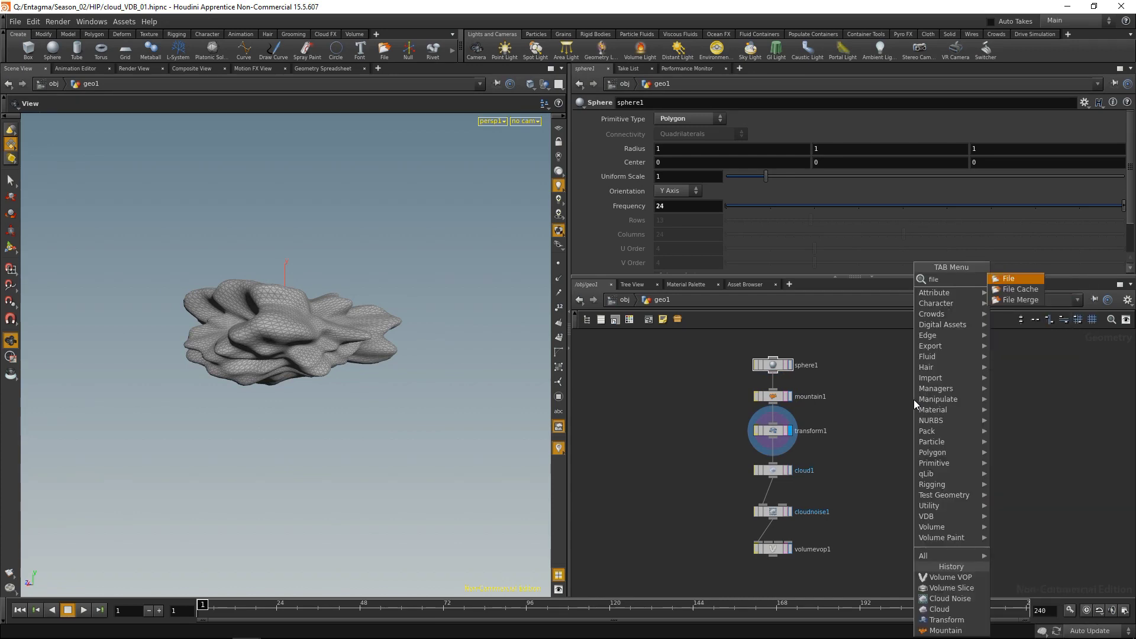
pyautogui.press('Return')
pyautogui.click(914, 399)
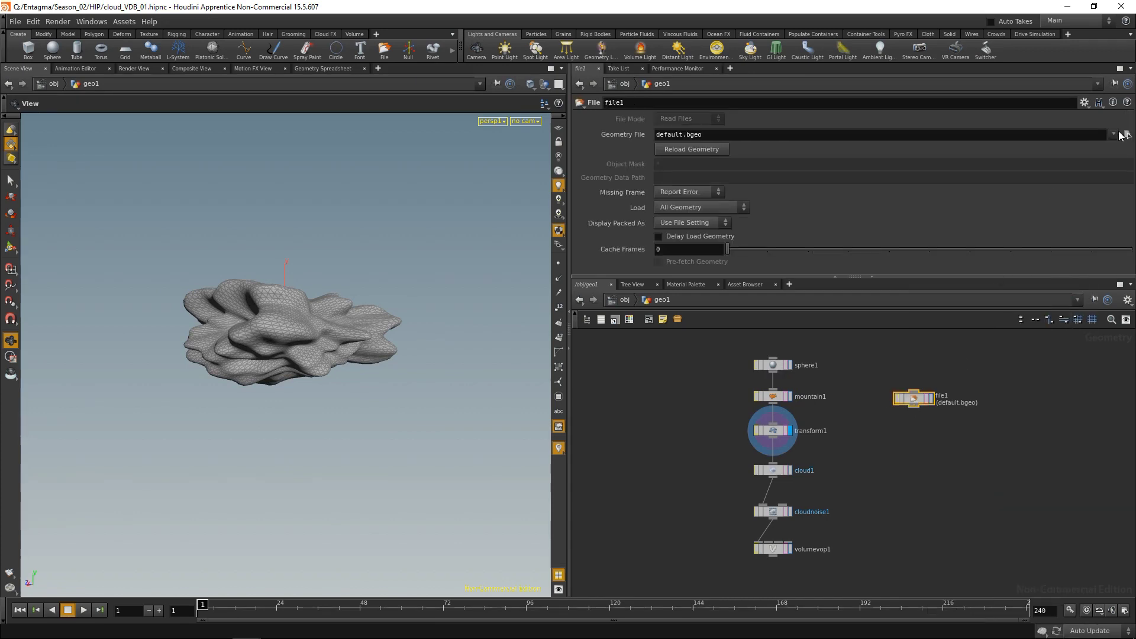
pyautogui.click(1127, 135)
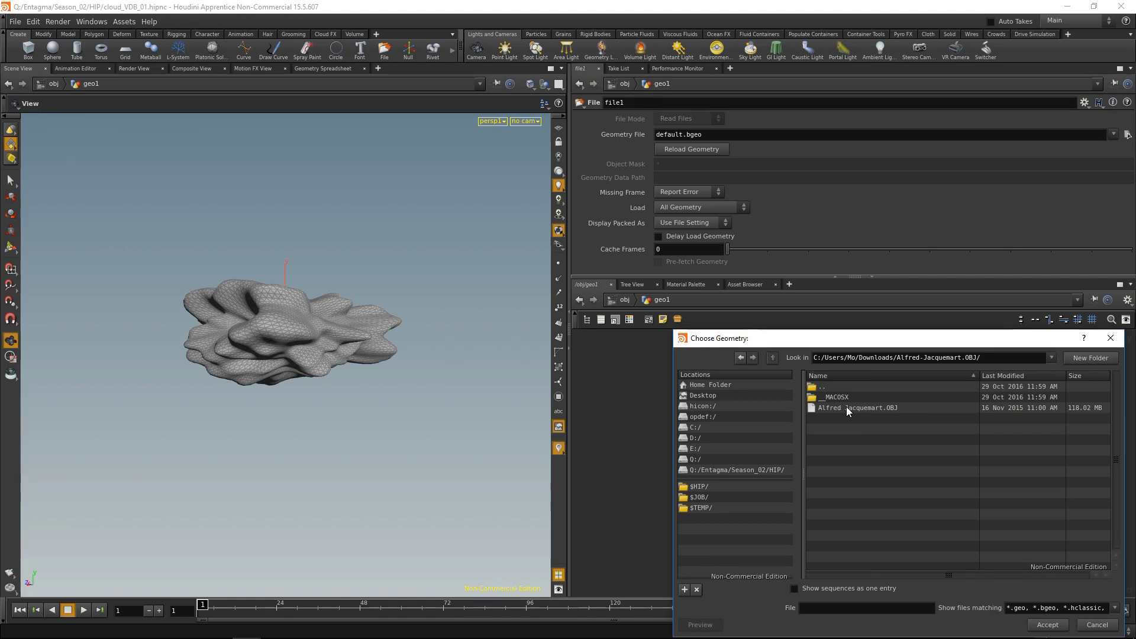
pyautogui.doubleClick(846, 407)
# Append a Transform to the imported model with uniform scale 0.005, X rotation 90 and Y translation 3.5
pyautogui.press('r')
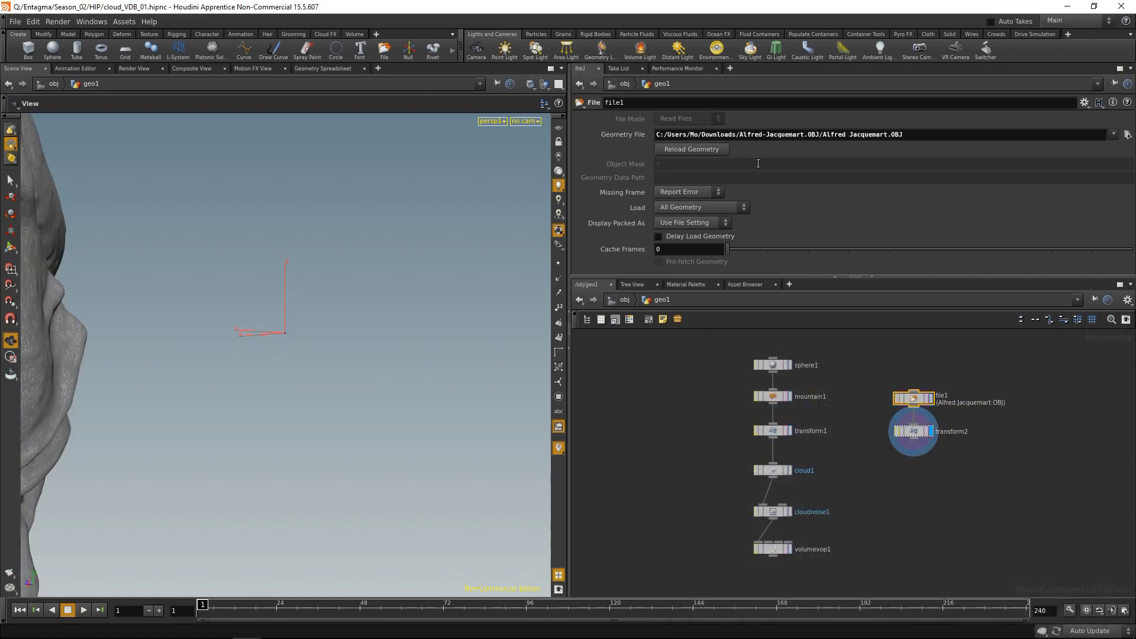
pyautogui.doubleClick(688, 233)
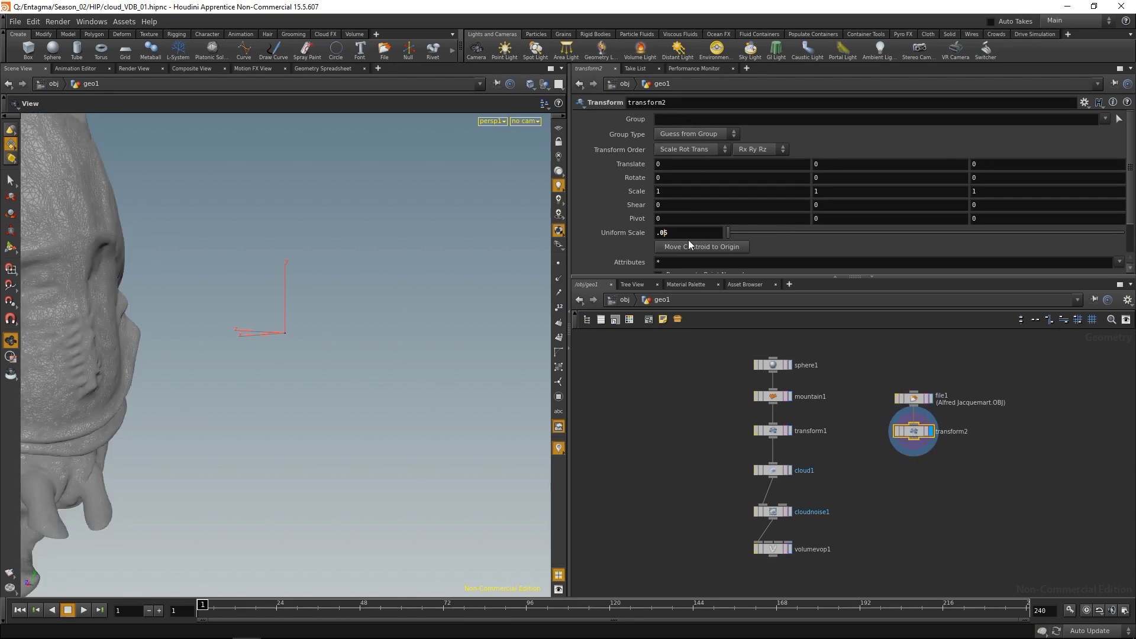
pyautogui.write('.005')
pyautogui.press('Return')
pyautogui.doubleClick(680, 178)
pyautogui.write('90')
pyautogui.press('Return')
pyautogui.doubleClick(794, 164)
pyautogui.write('3.5')
pyautogui.press('Return')
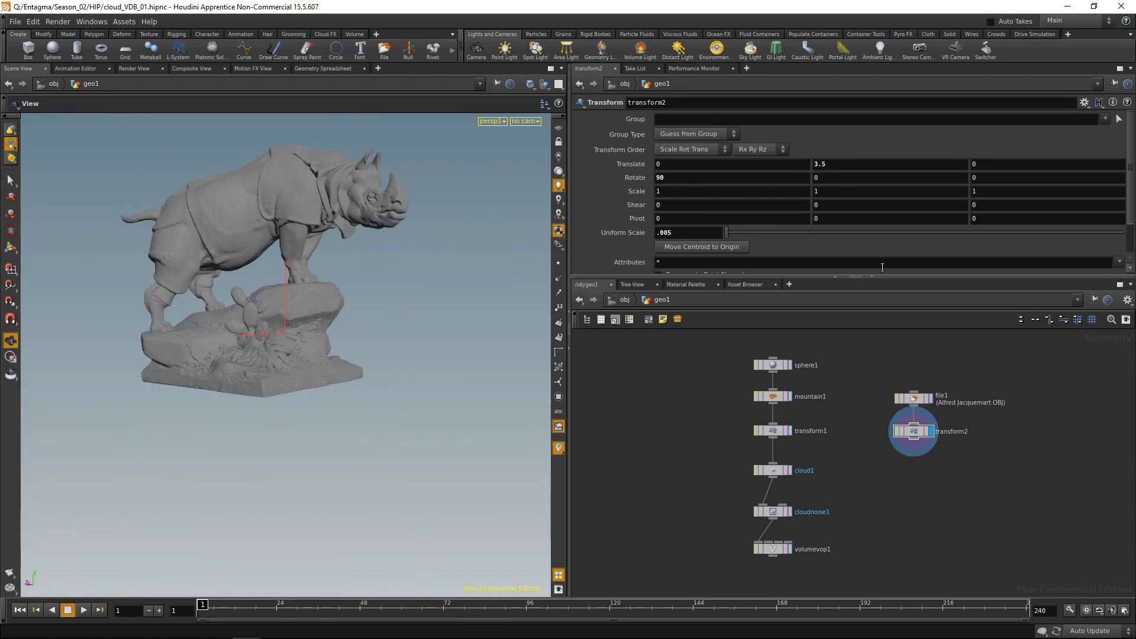
# Feed the transformed model into the Cloud node, display it, and set its uniform sampling divisions to 200
pyautogui.moveTo(914, 439); pyautogui.dragTo(772, 464)
pyautogui.click(790, 471)
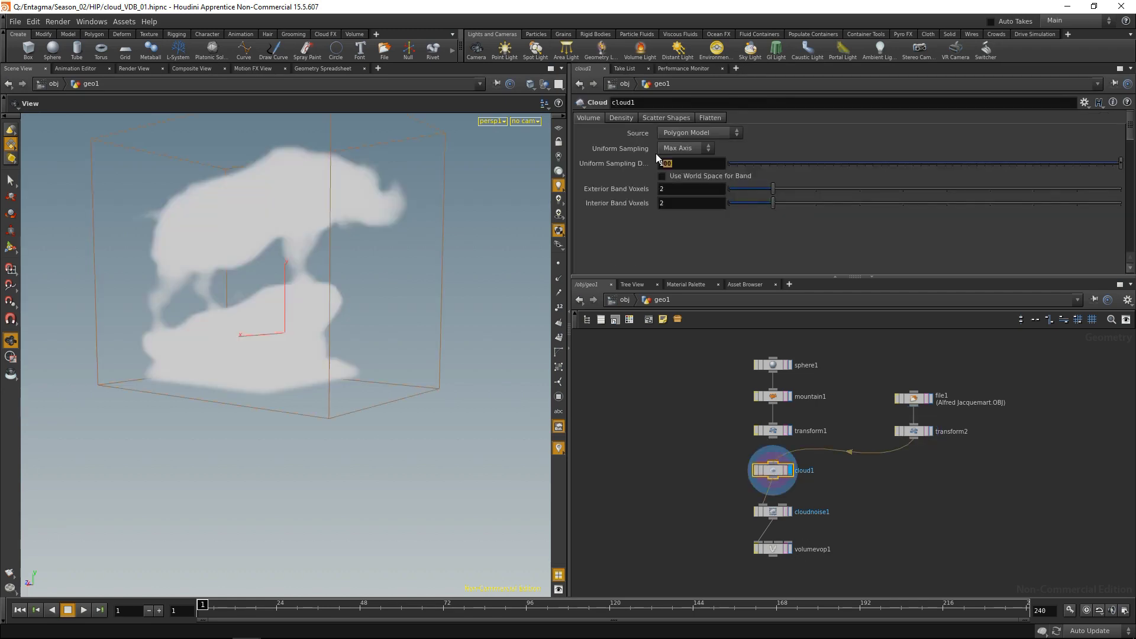
pyautogui.press('BackSpace')
pyautogui.write('200')
pyautogui.press('Return')
# Set the Cloud Noise amplitude to 0.1 and display the Volume VOP result, inspecting the model-shaped cloud
pyautogui.click(790, 512)
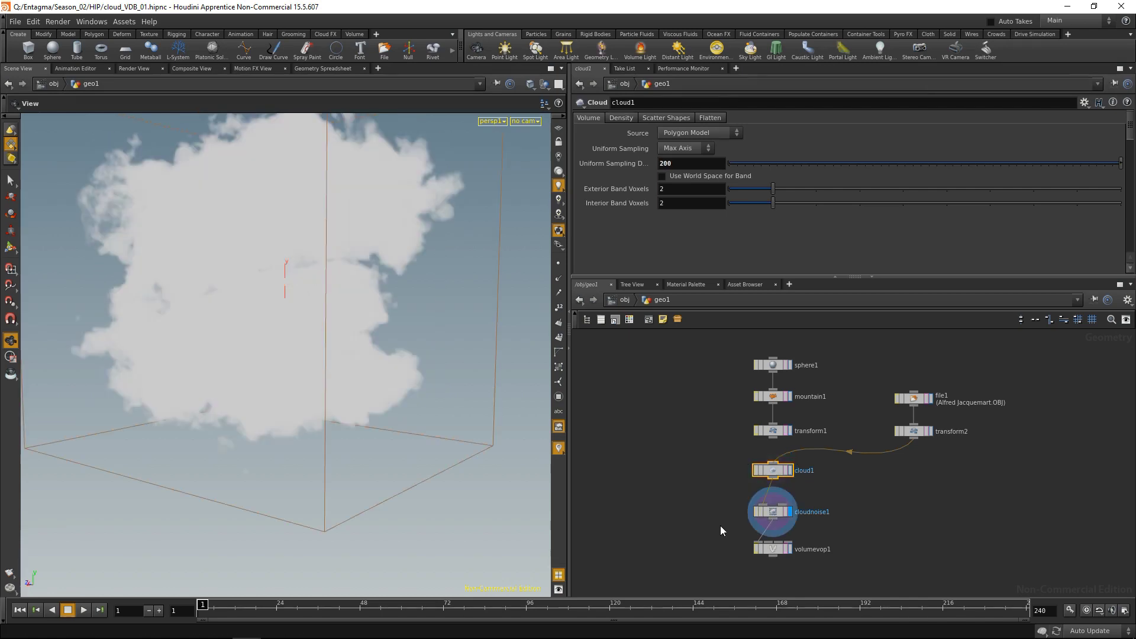
pyautogui.click(772, 513)
pyautogui.moveTo(201, 260); pyautogui.dragTo(239, 259)
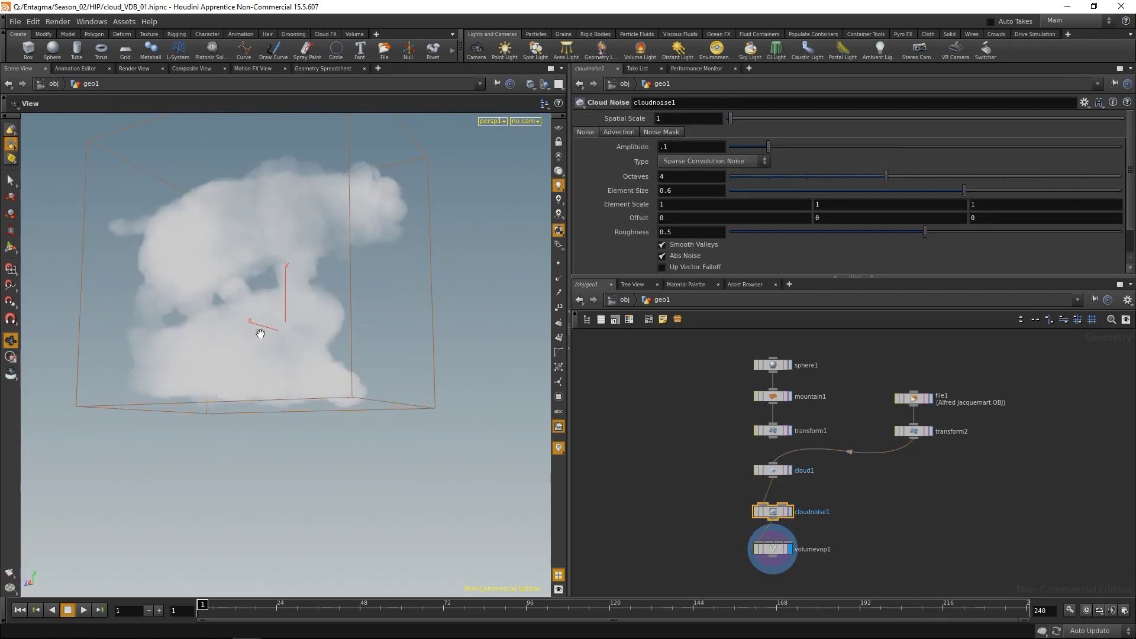
pyautogui.moveTo(287, 296); pyautogui.dragTo(252, 296)
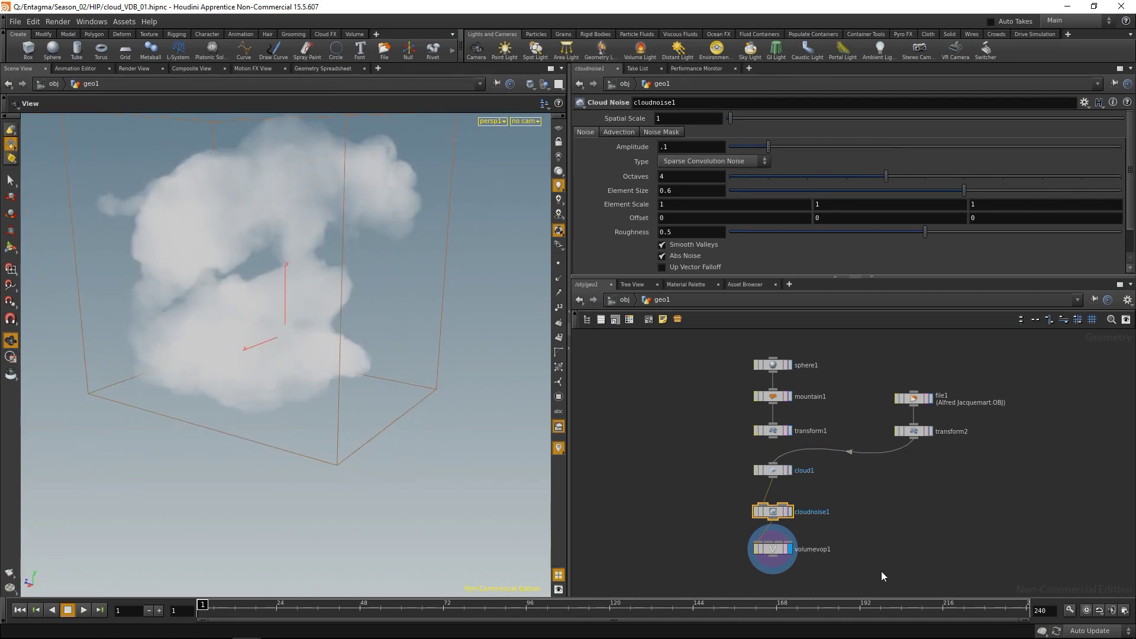
# Promote the Anti-Aliased Noise frequency inside the Volume VOP to a parameter and return to the geometry network
pyautogui.click(772, 549)
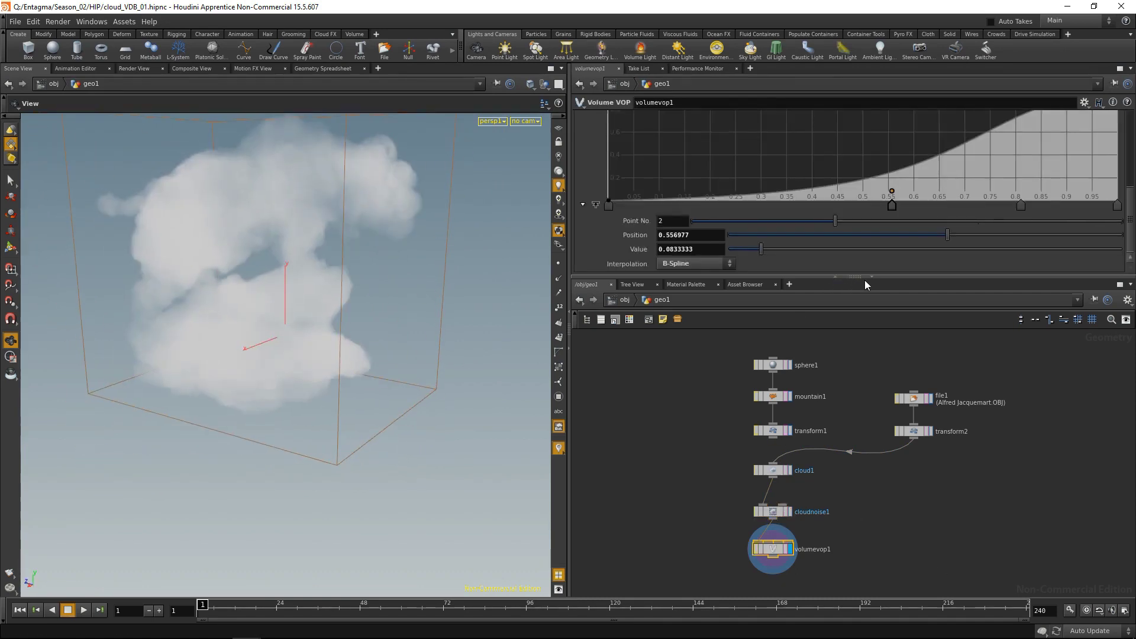
pyautogui.moveTo(855, 277); pyautogui.dragTo(854, 376)
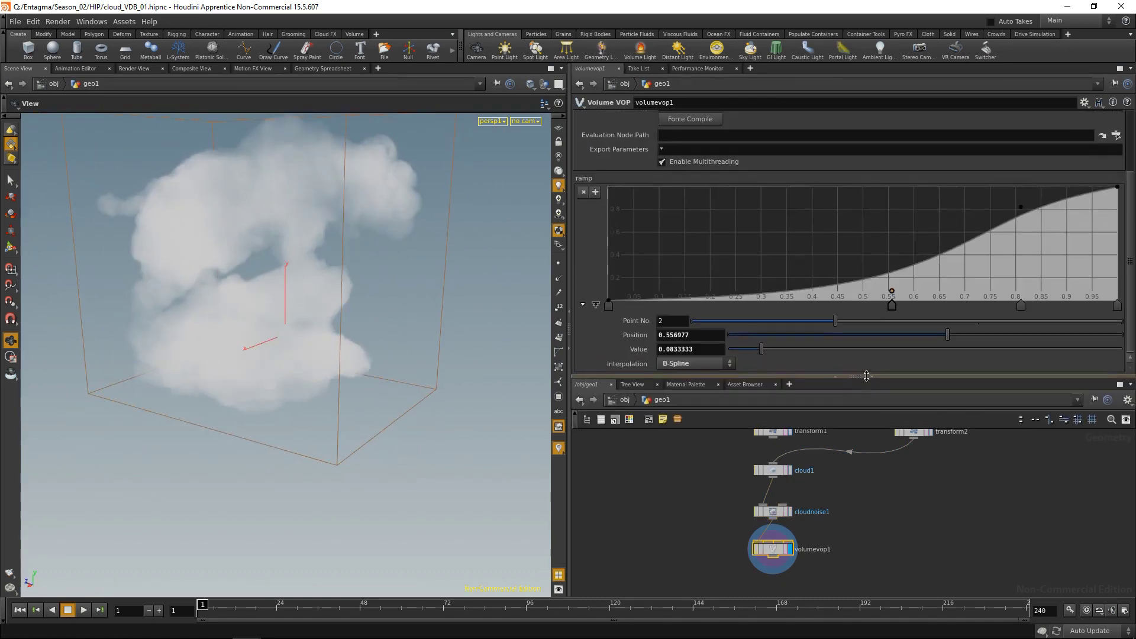
pyautogui.doubleClick(771, 549)
pyautogui.click(665, 470)
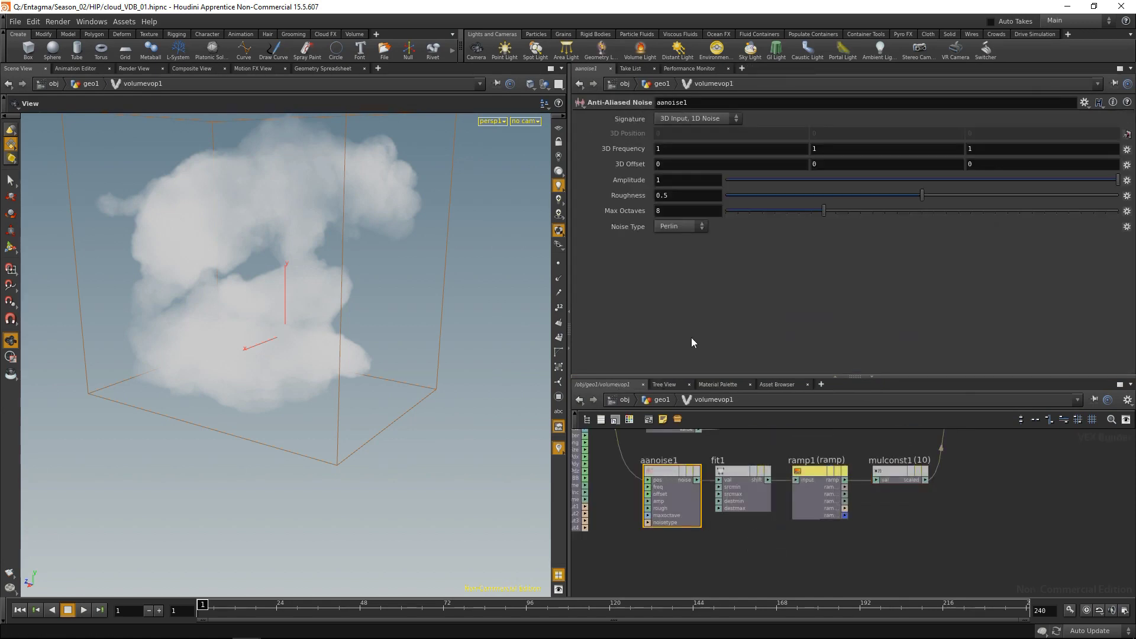
pyautogui.rightClick(649, 489)
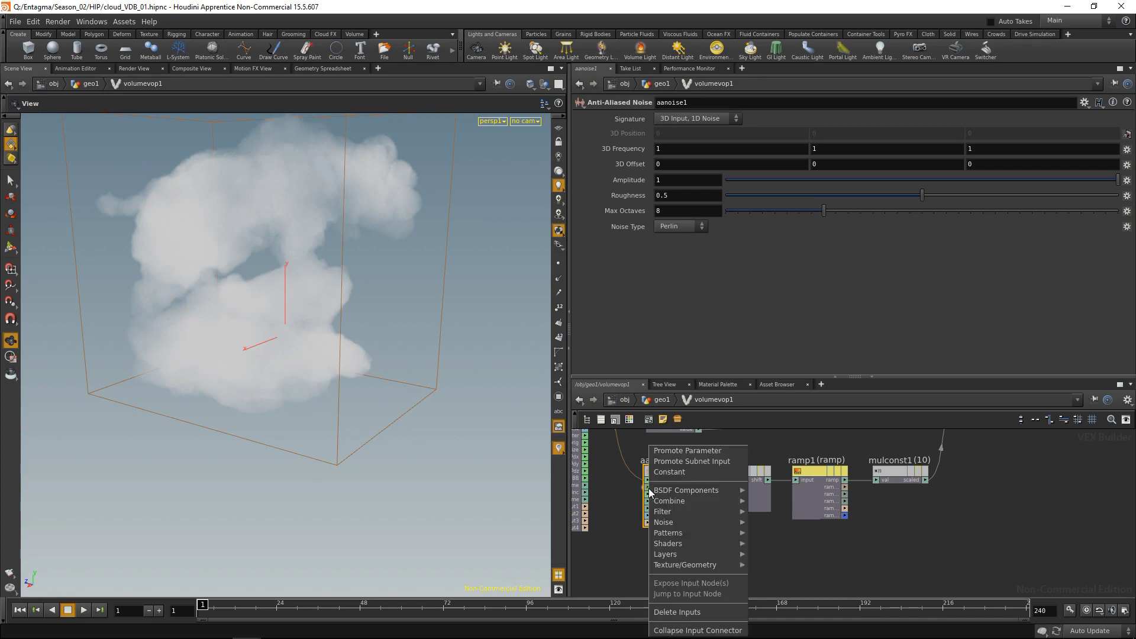
pyautogui.click(666, 451)
pyautogui.click(660, 401)
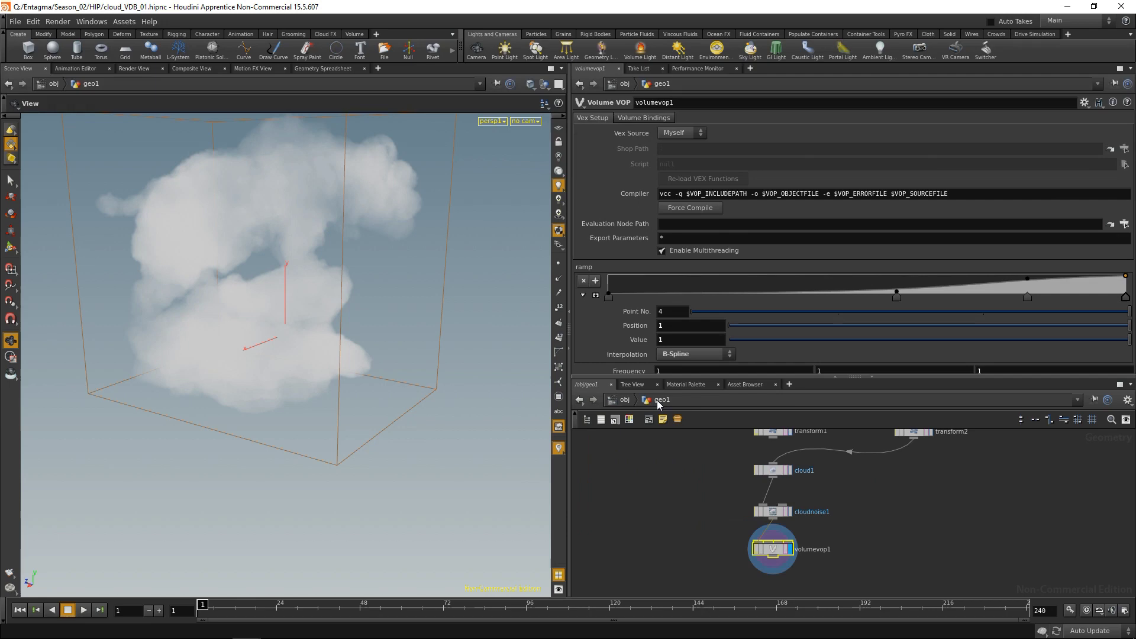
# Collapse the ramp's point settings and set the Volume VOP's noise frequency to 2 on all three axes
pyautogui.click(582, 296)
pyautogui.moveTo(698, 322); pyautogui.dragTo(584, 320)
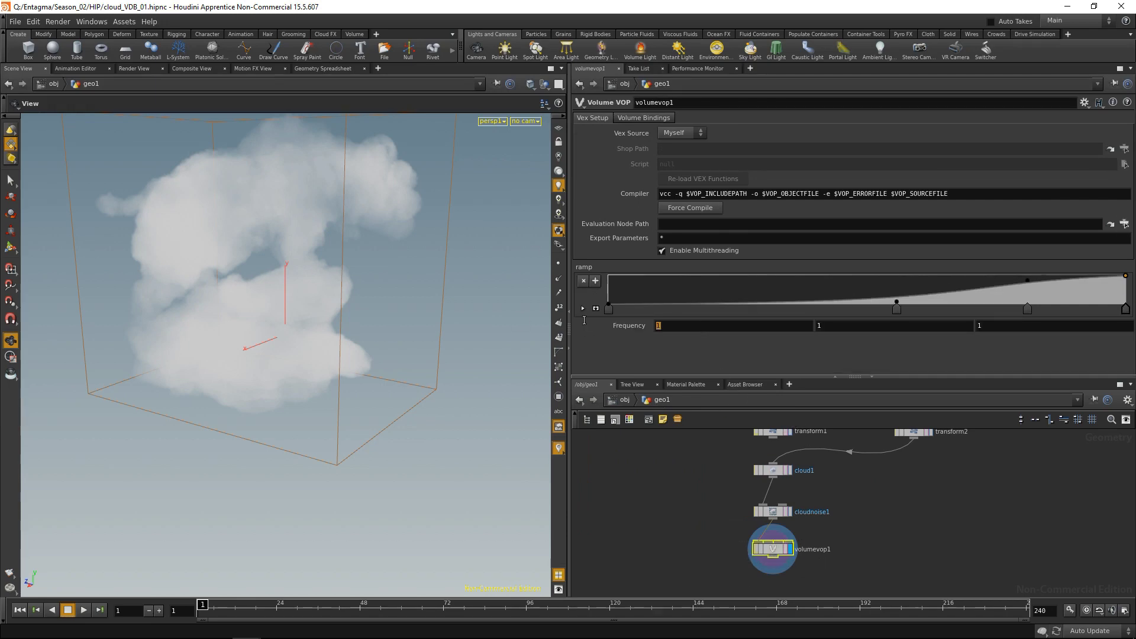
pyautogui.write('2')
pyautogui.press('Tab')
pyautogui.write('2')
pyautogui.press('Tab')
pyautogui.write('2')
pyautogui.press('Return')
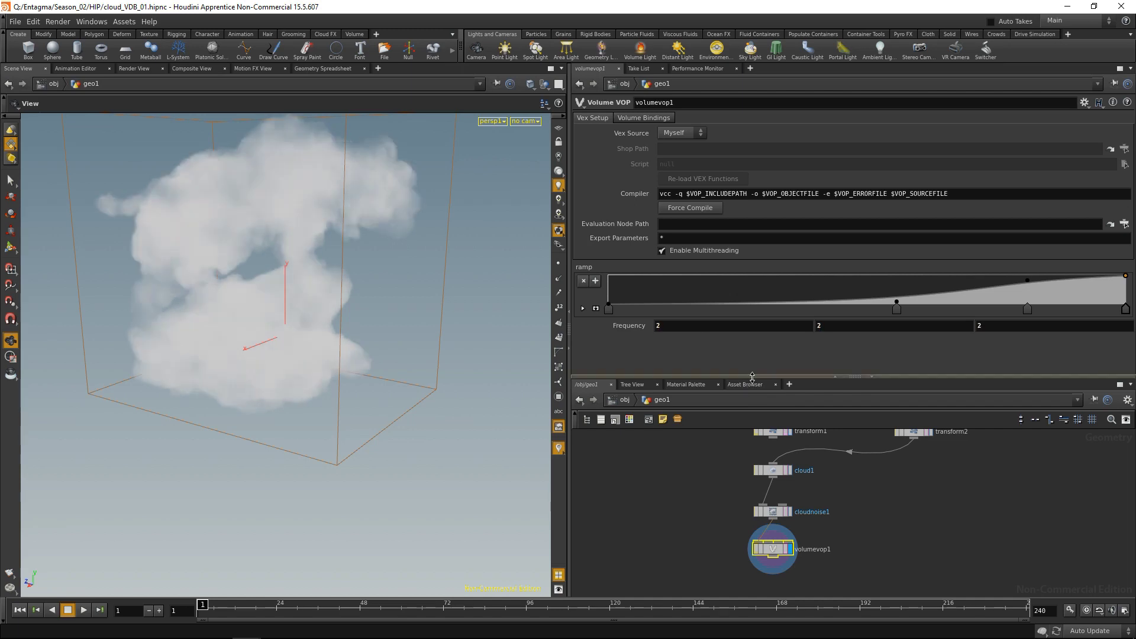
# Start saving the Volume VOP's geometry to a file
pyautogui.rightClick(772, 549)
pyautogui.moveTo(794, 535)
pyautogui.click(943, 533)
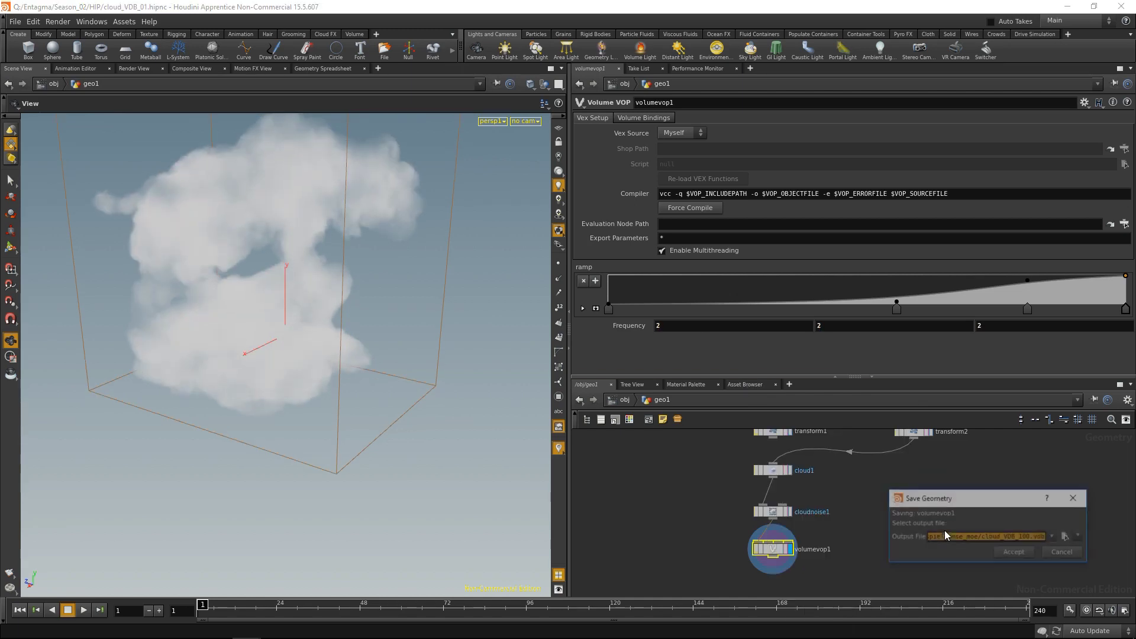